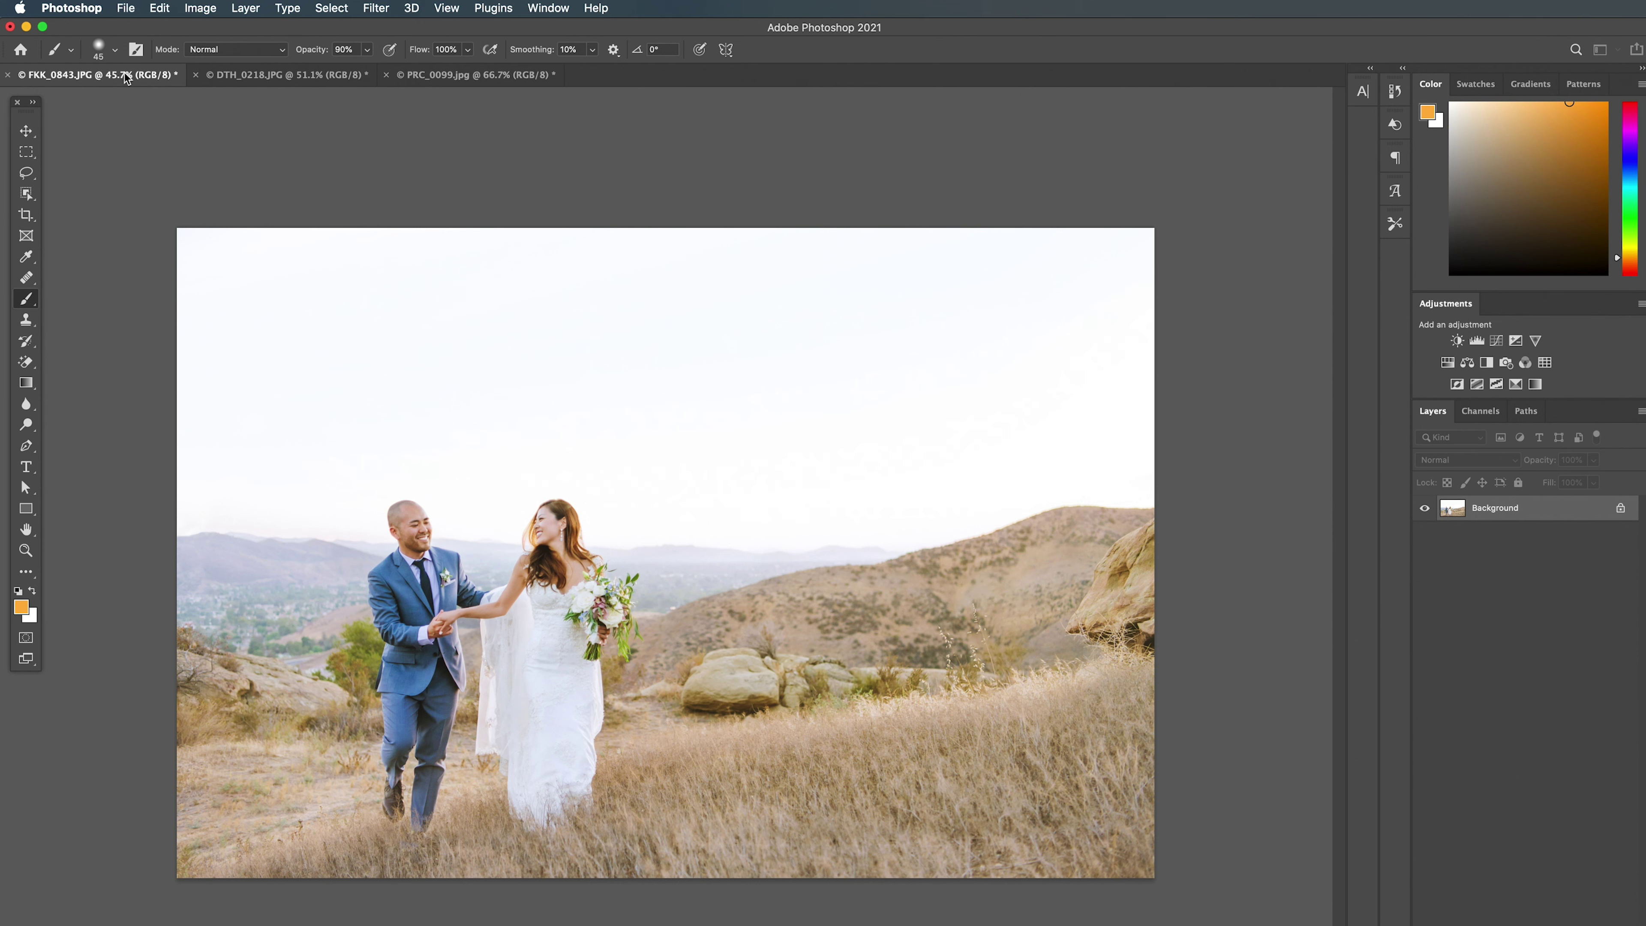
Look over the snowy and desert couple photos, then return to the hillside wedding photo FKK_0843
click(240, 78)
click(433, 77)
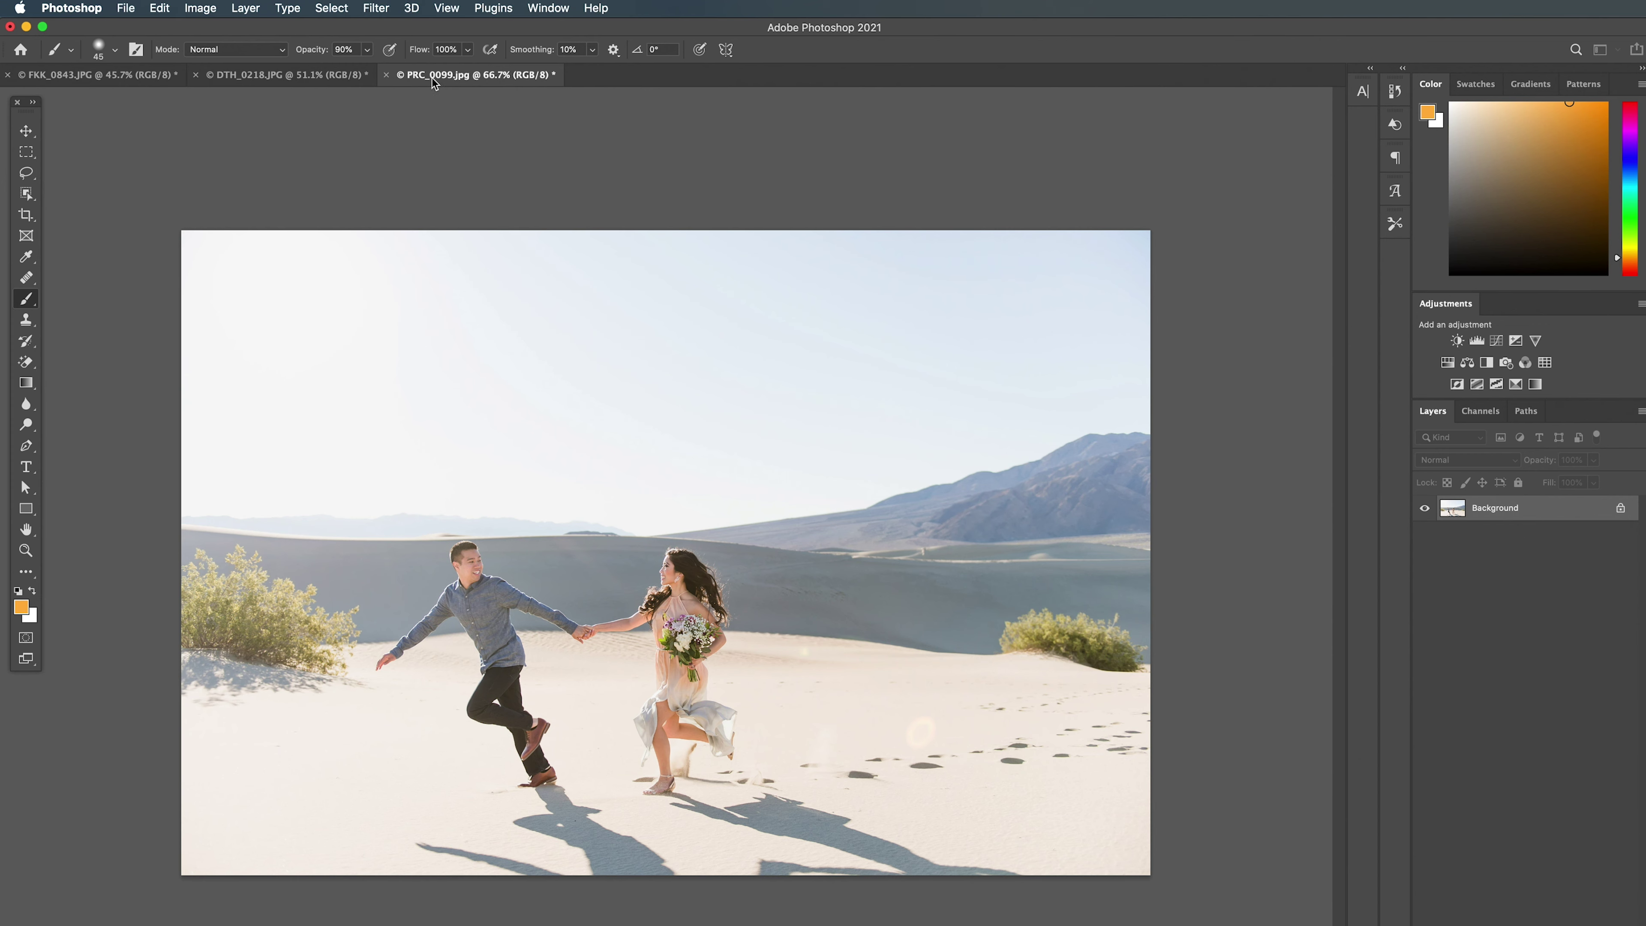
click(314, 78)
click(142, 79)
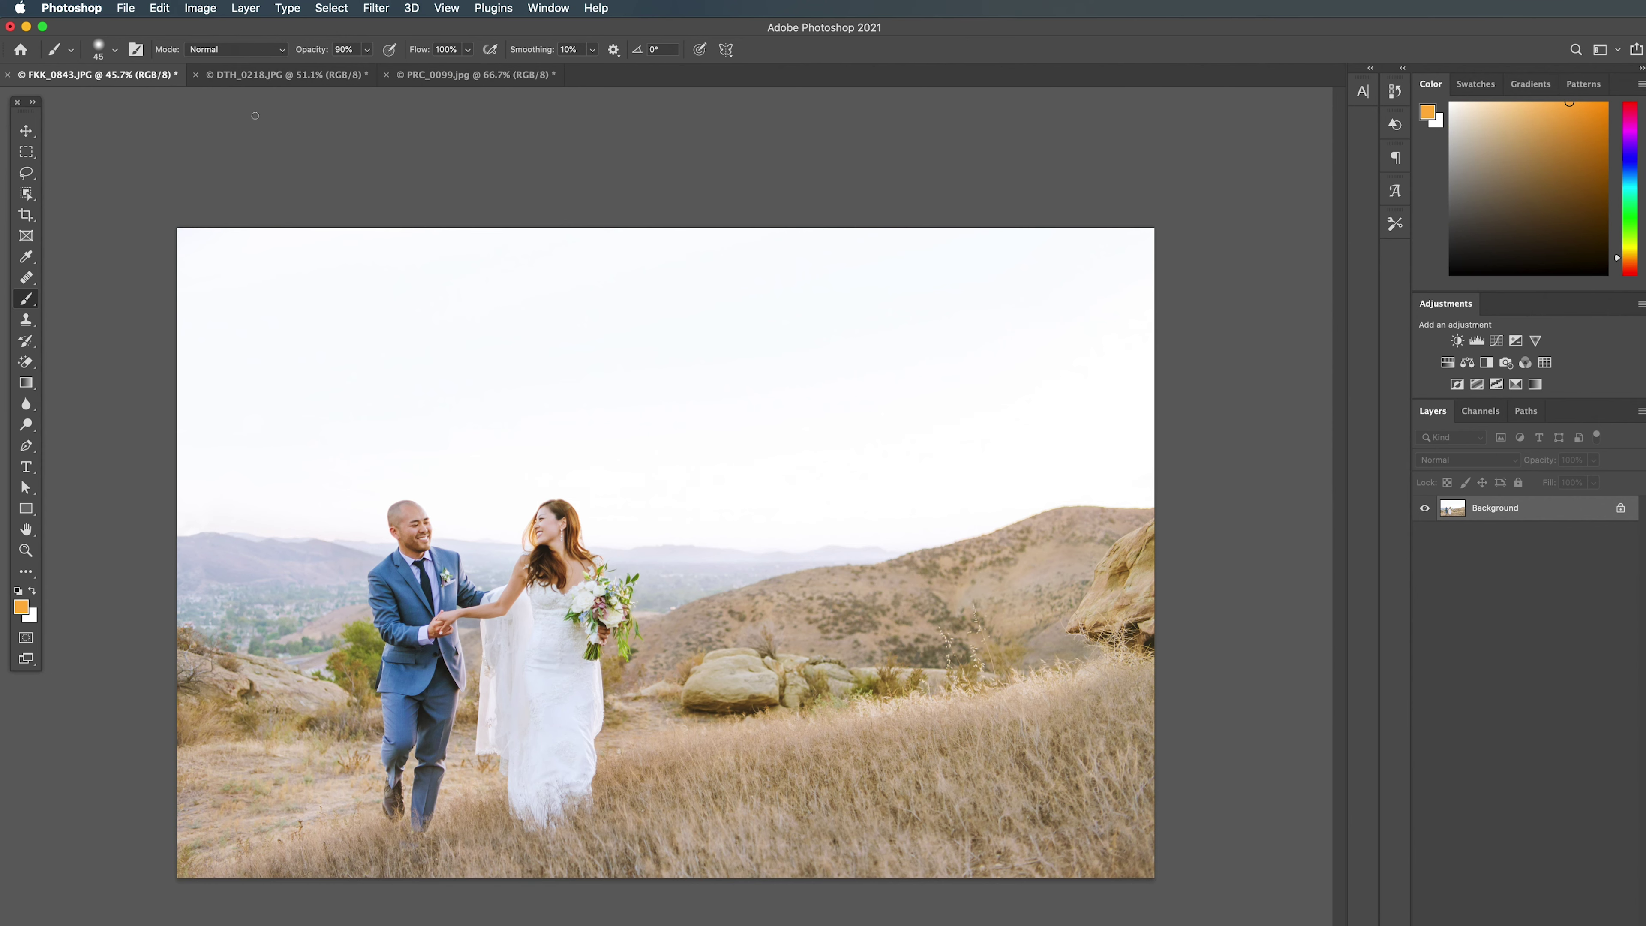
Open Neural Filters on FKK_0843 and show the beta filters list
click(372, 9)
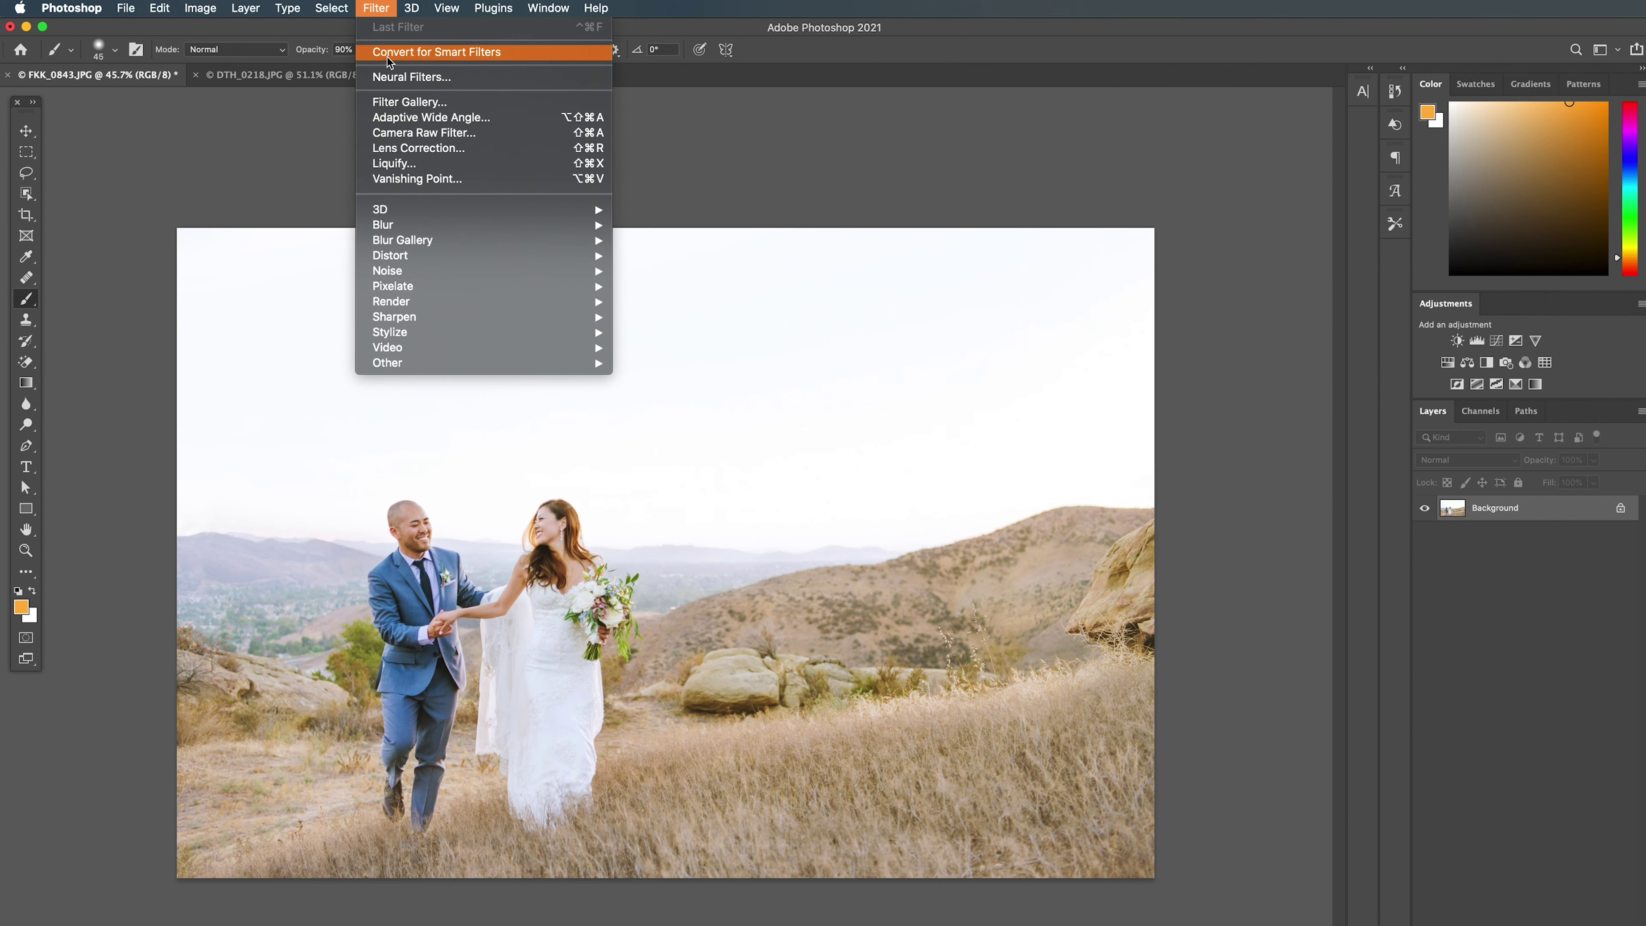
click(397, 77)
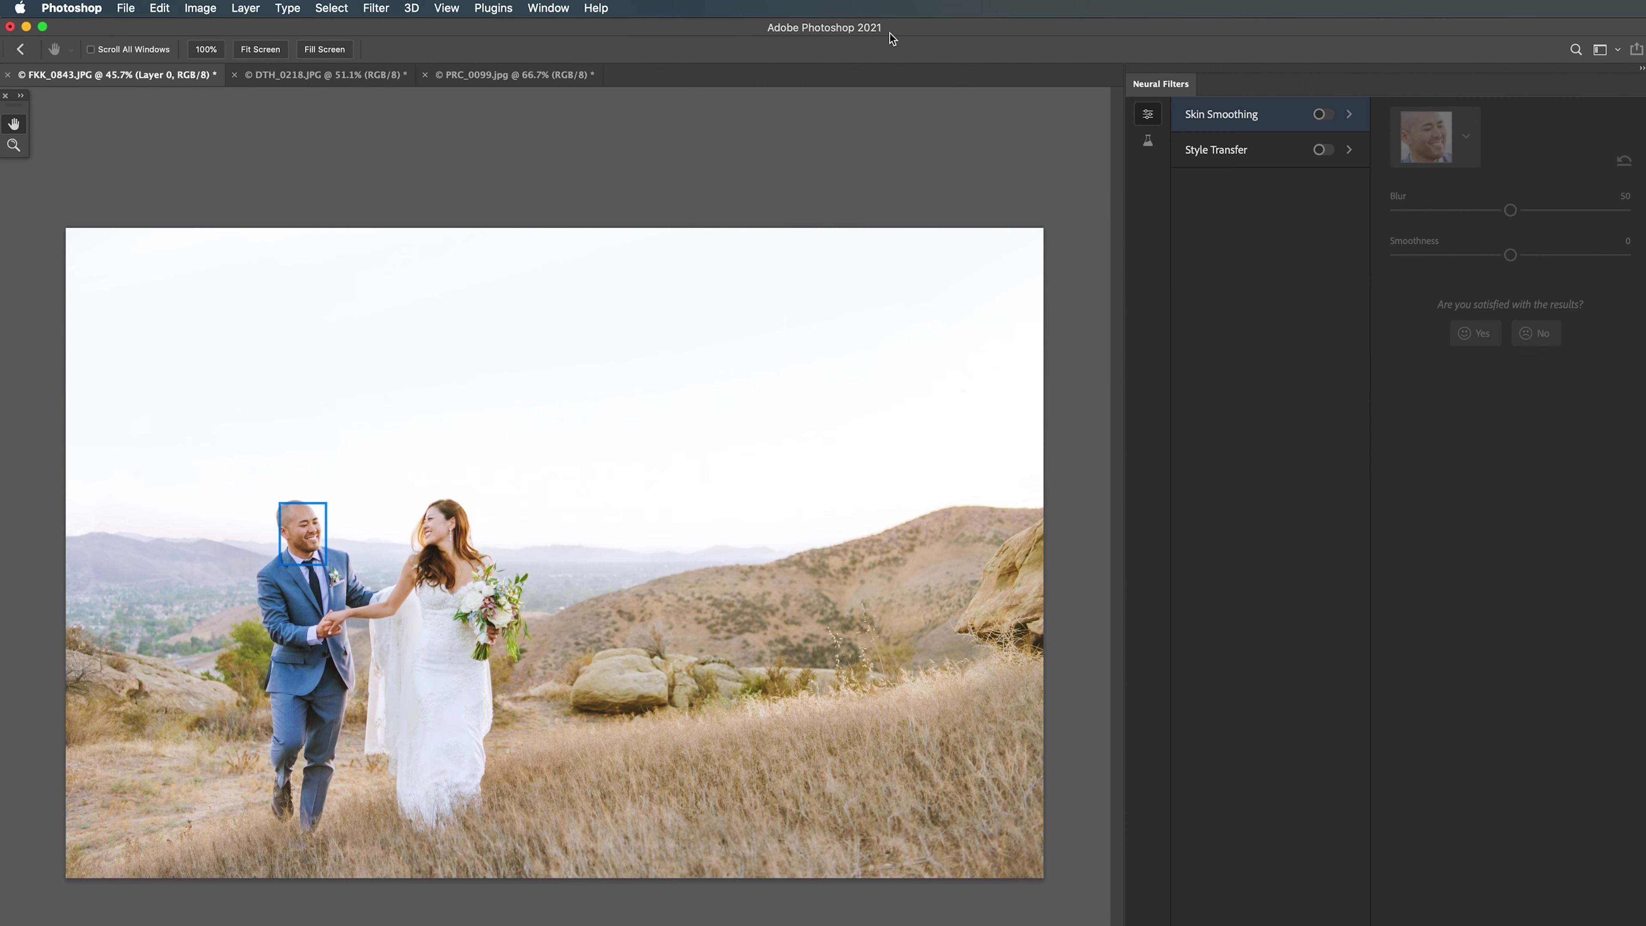
click(1146, 147)
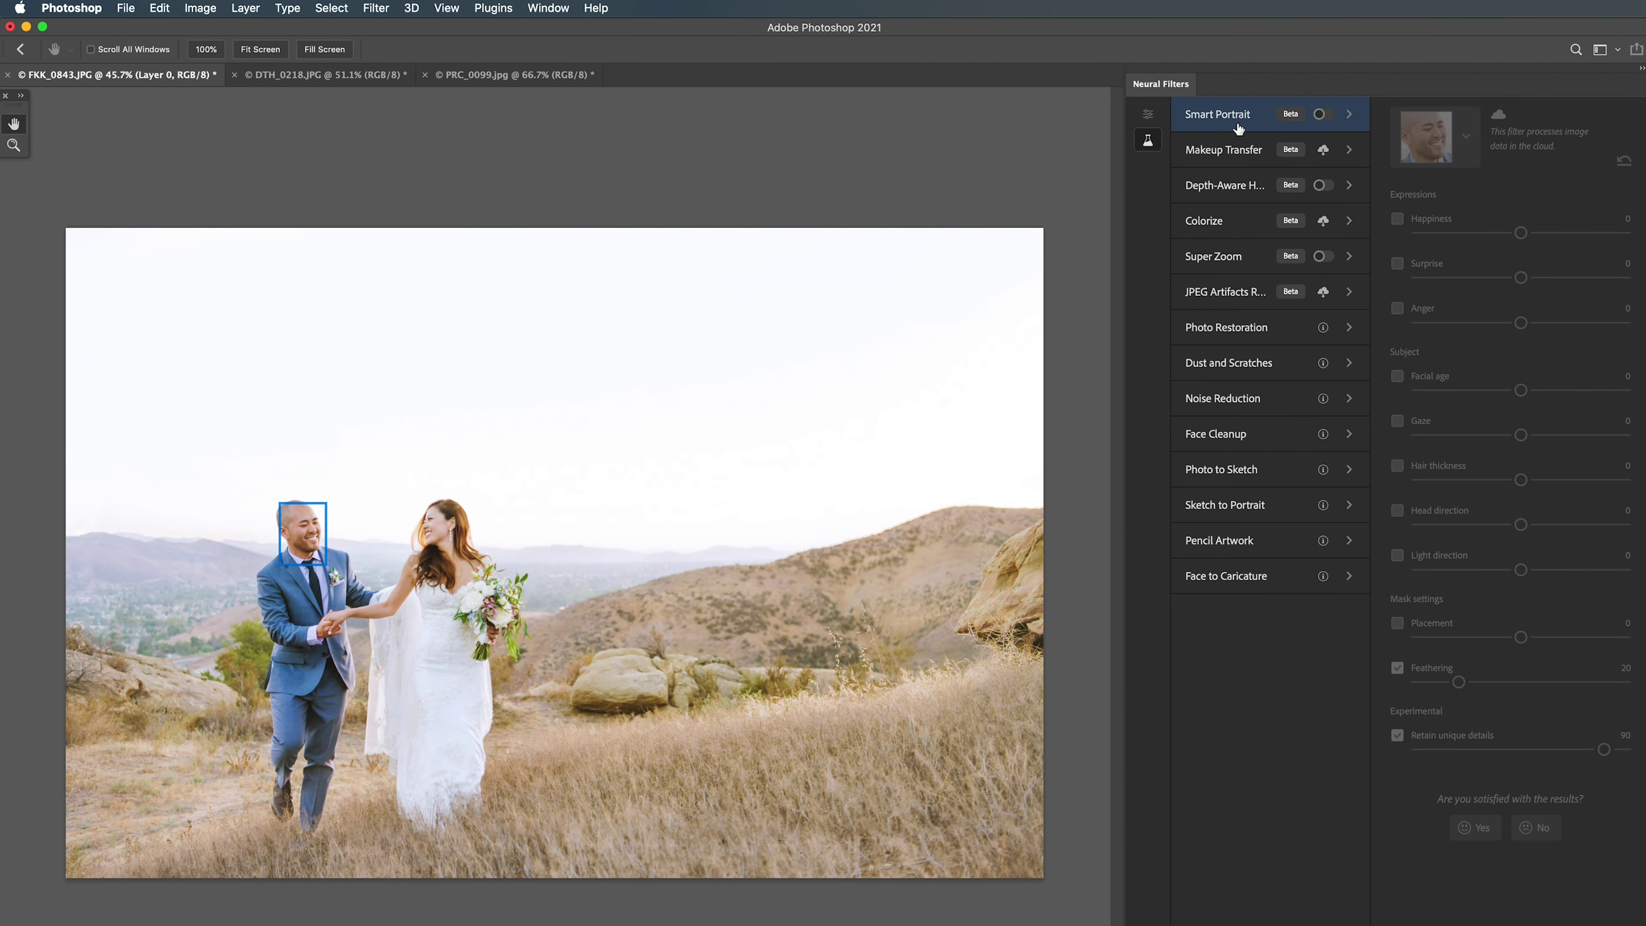
Turn on Depth-Aware Haze with Haze around 61 and Warmth at 2
click(1321, 186)
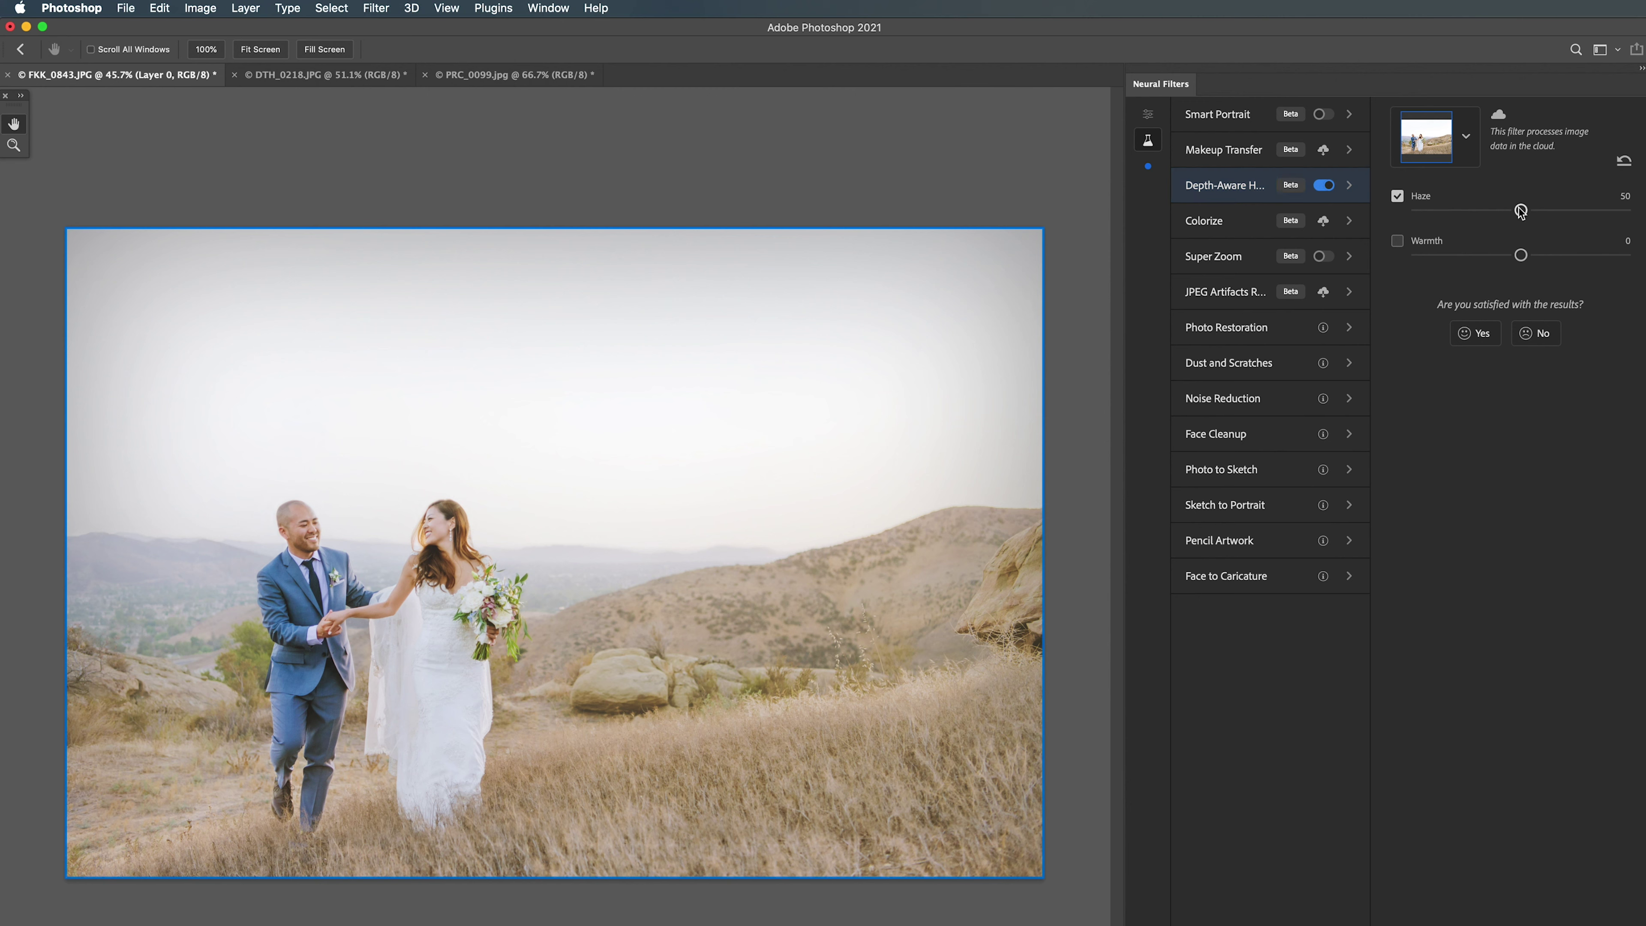
drag(1521, 210, 1536, 259)
mouse_move(1536, 259)
mouse_down()
mouse_move(1483, 255)
mouse_move(1524, 259)
mouse_up()
scroll(379, 555, up, 3)
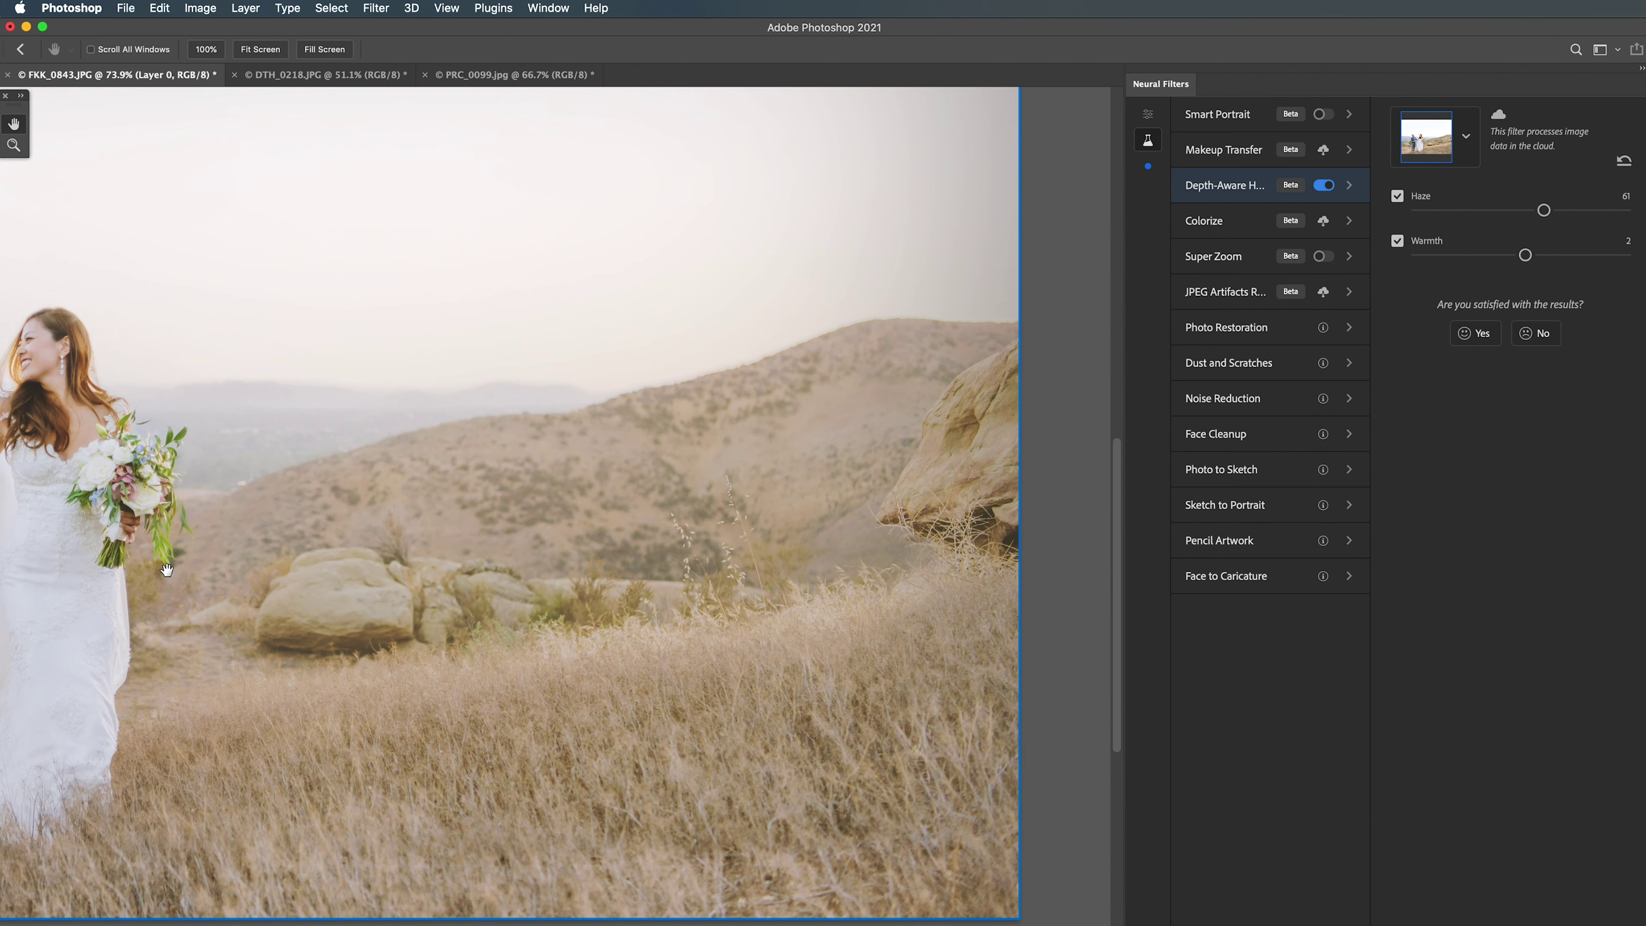
Pan to the couple, compare the haze on and off, and lower Haze to 58
scroll(167, 569, down, 5)
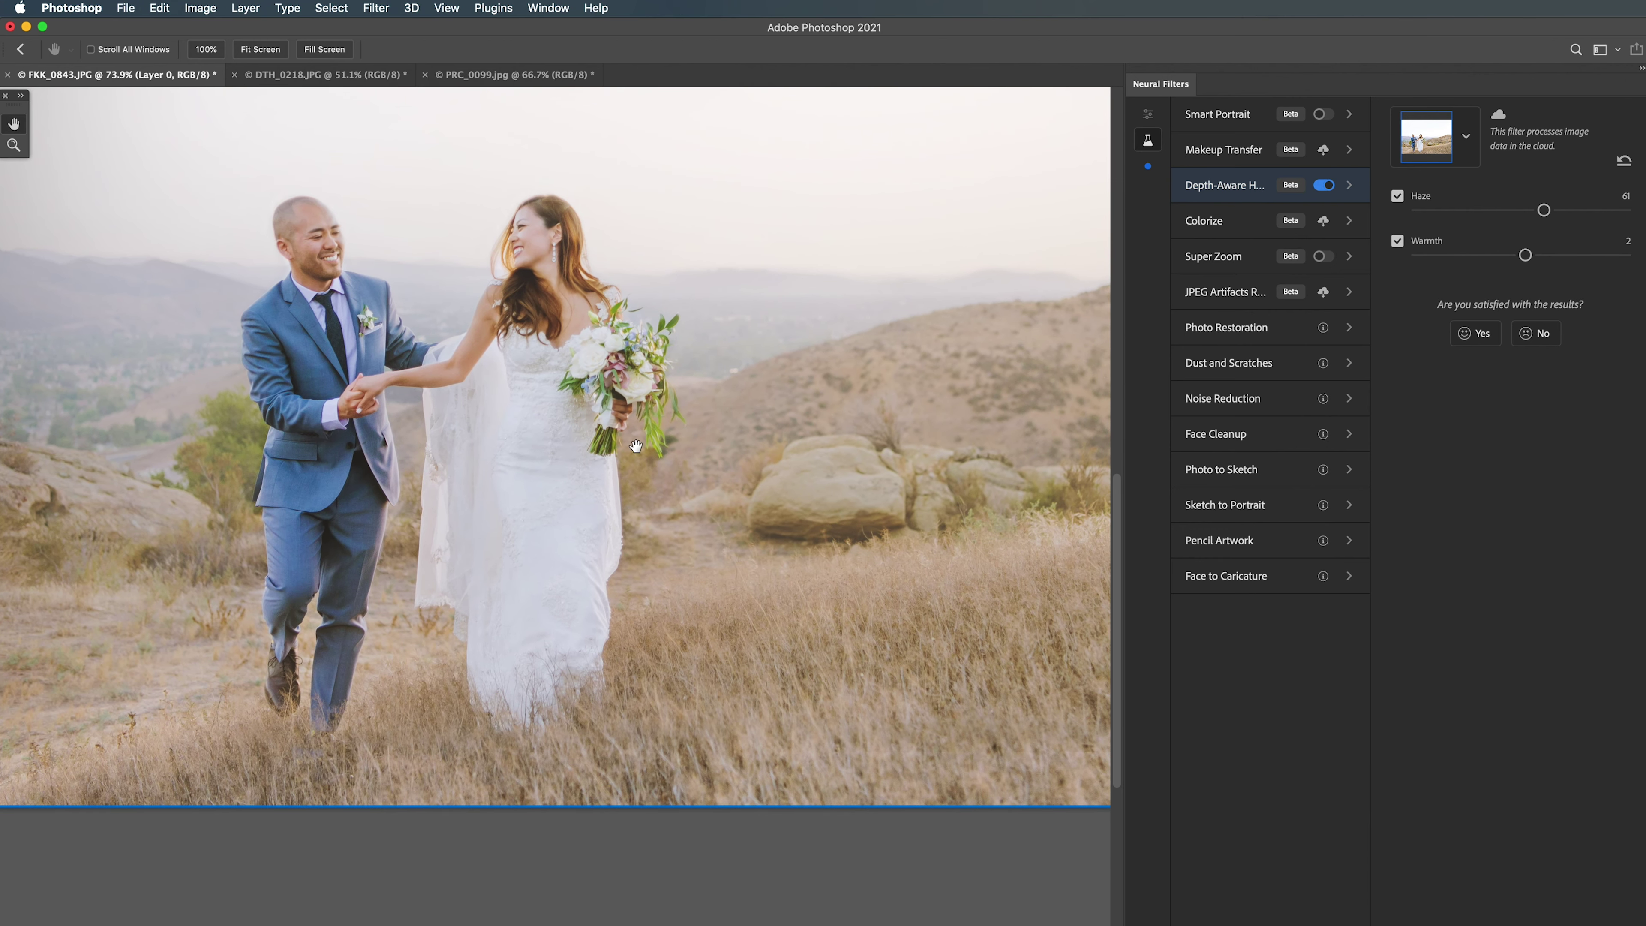
drag(624, 441, 812, 548)
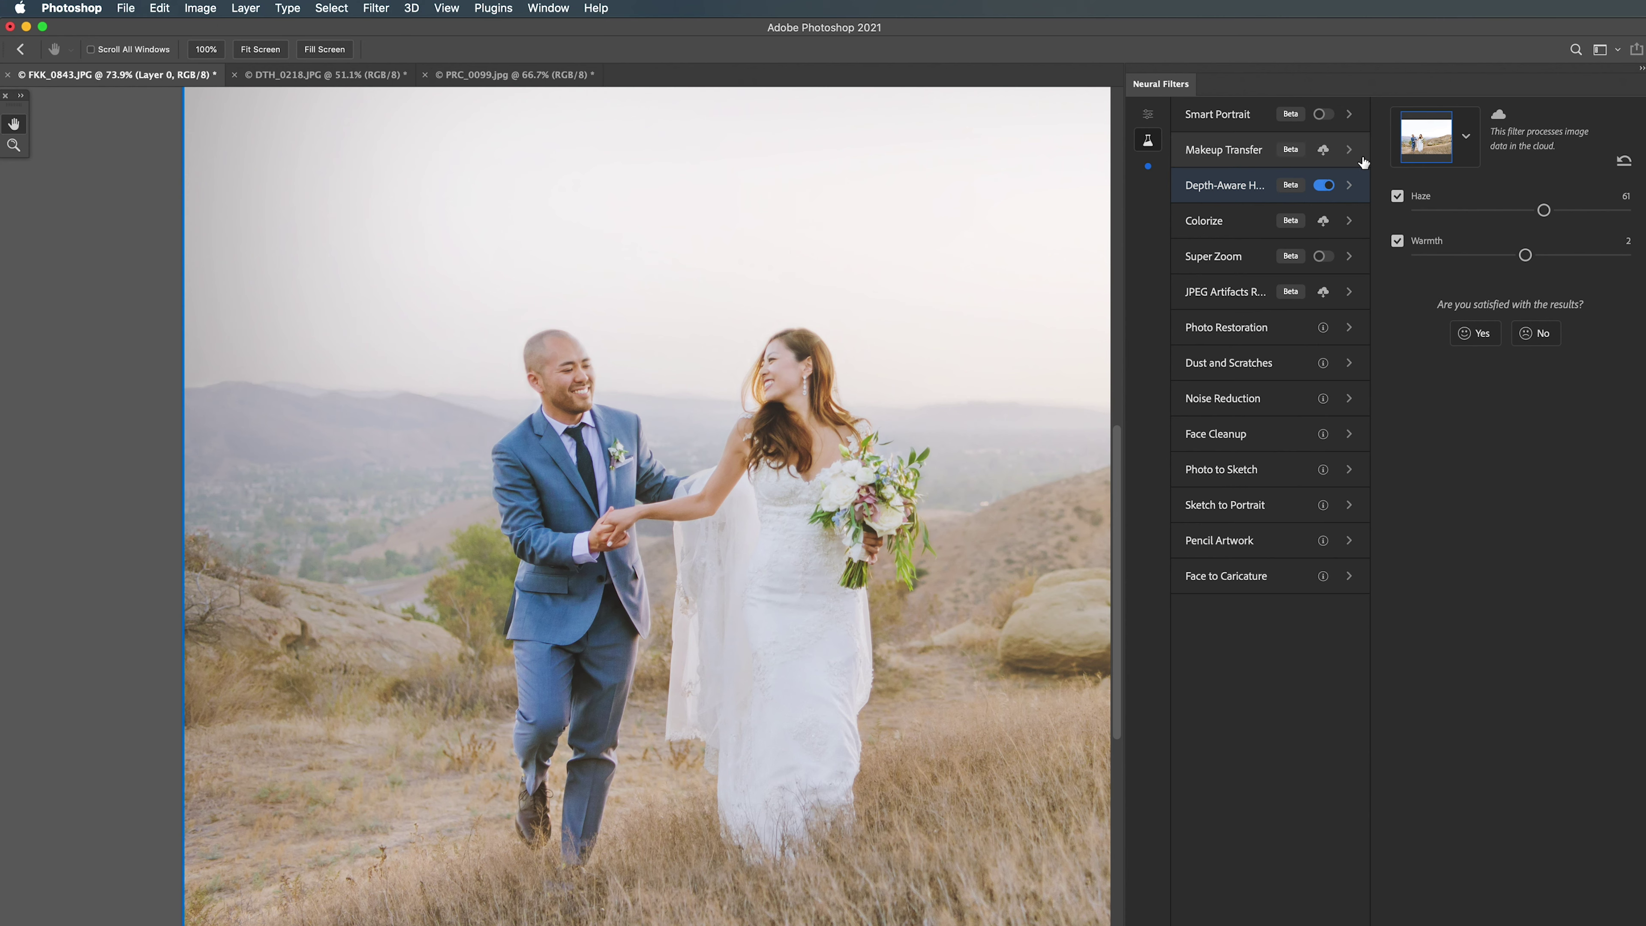
click(1334, 187)
click(1326, 189)
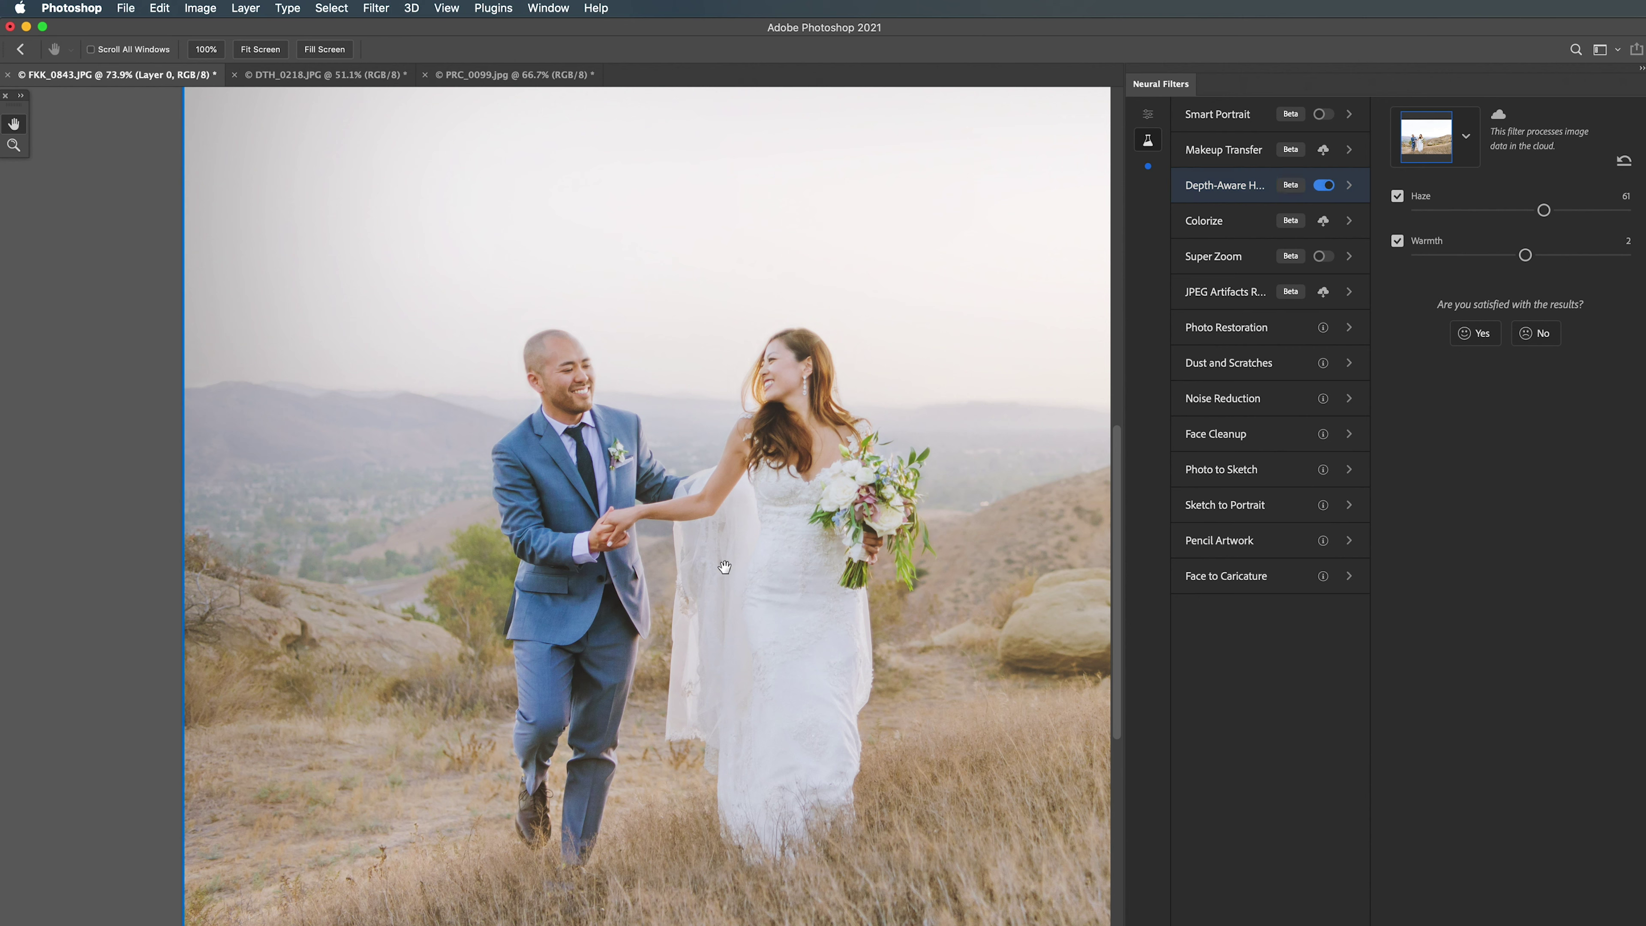
click(1324, 186)
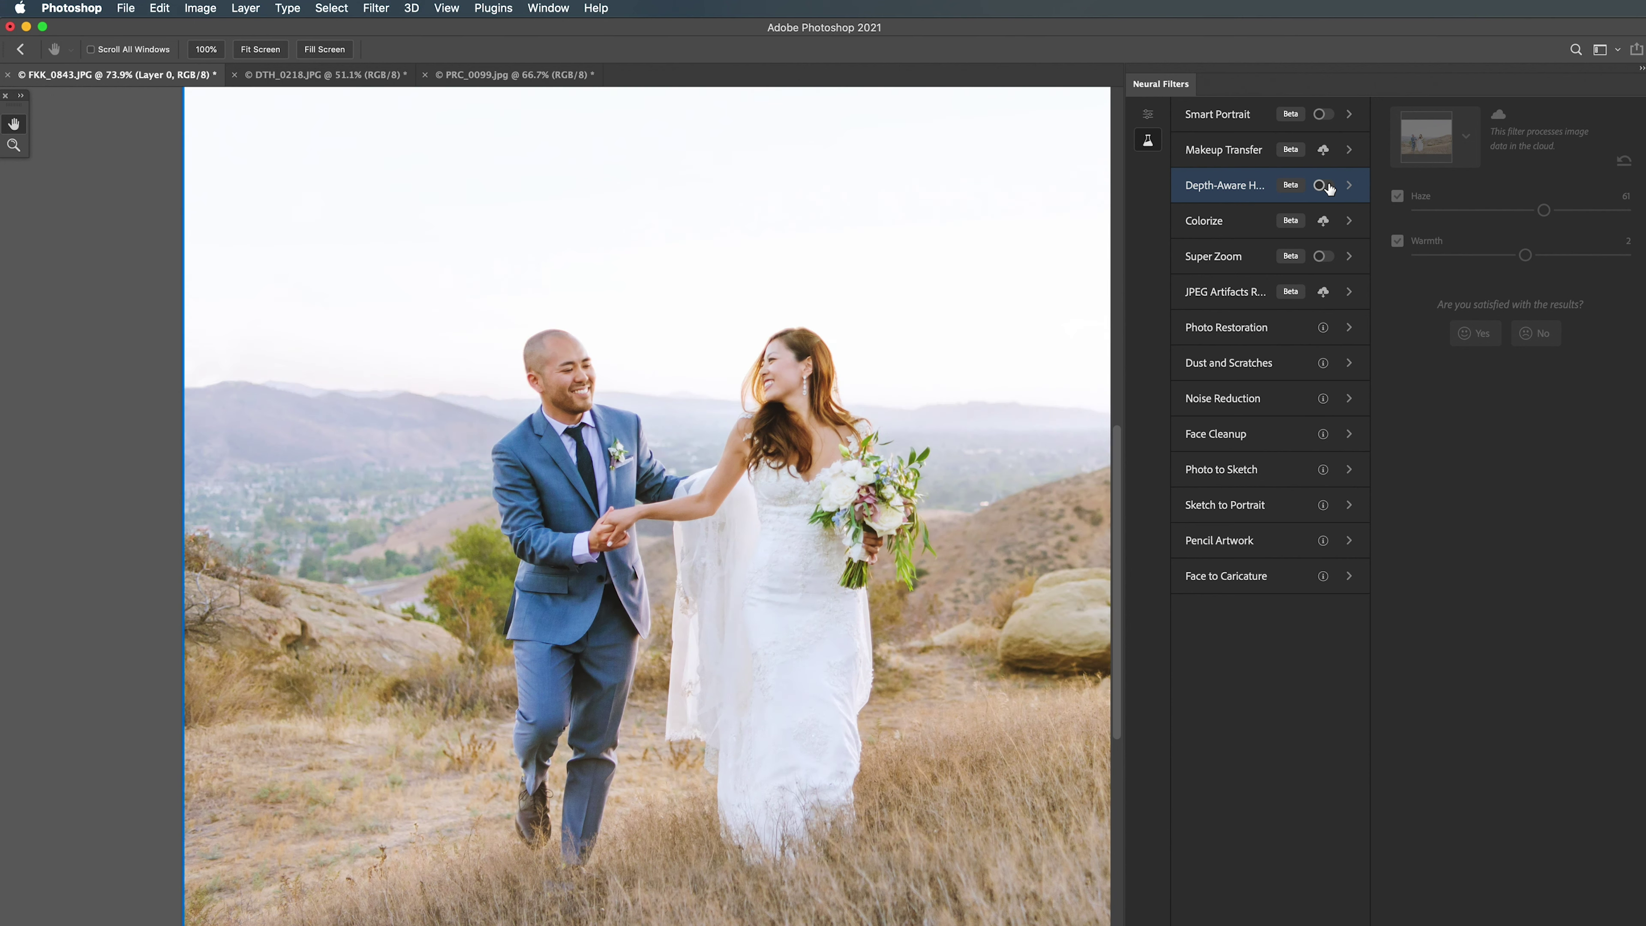
click(1326, 186)
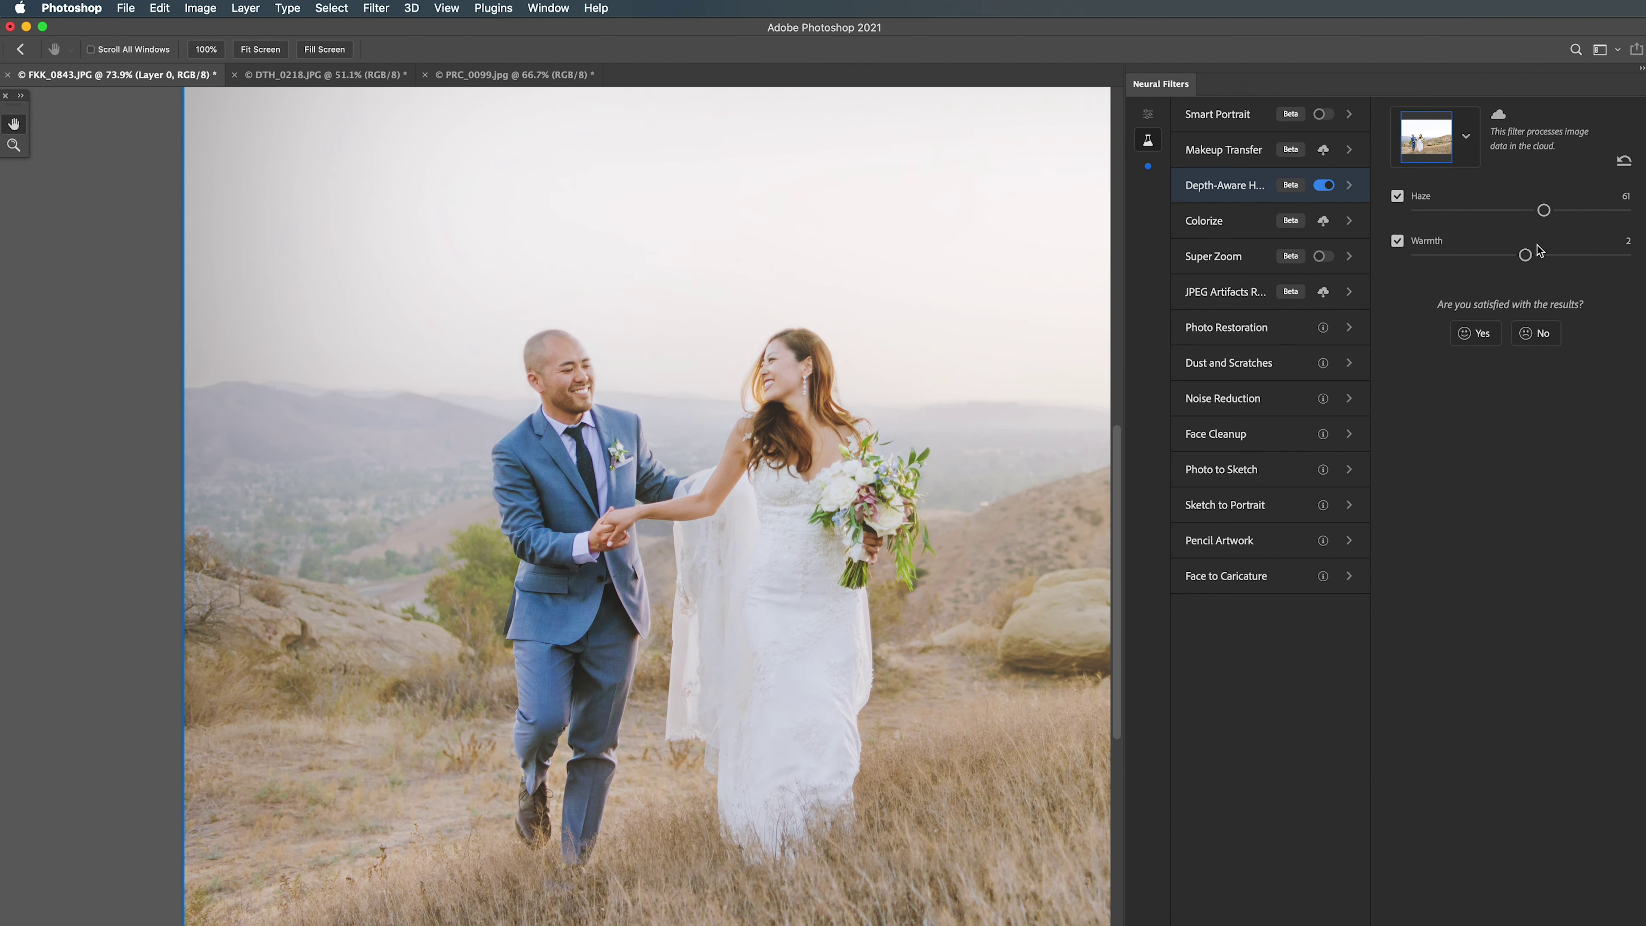
drag(1544, 210, 1537, 211)
Fit the photo to the window and apply the haze with Output set to New Layer
key(super+0)
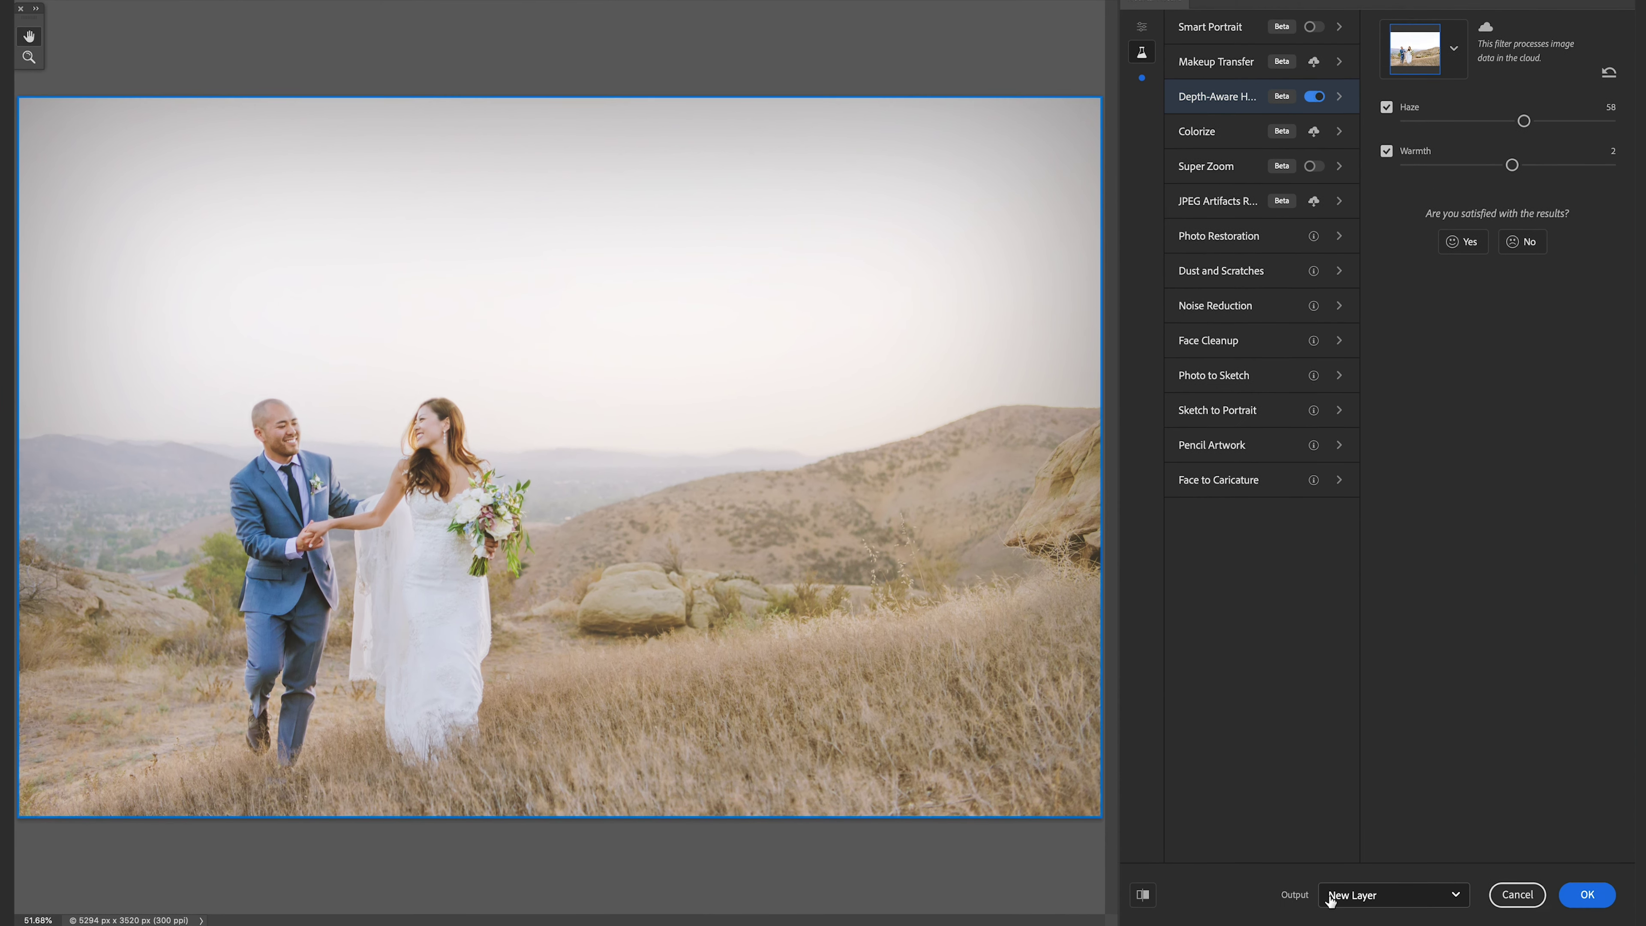
click(1351, 893)
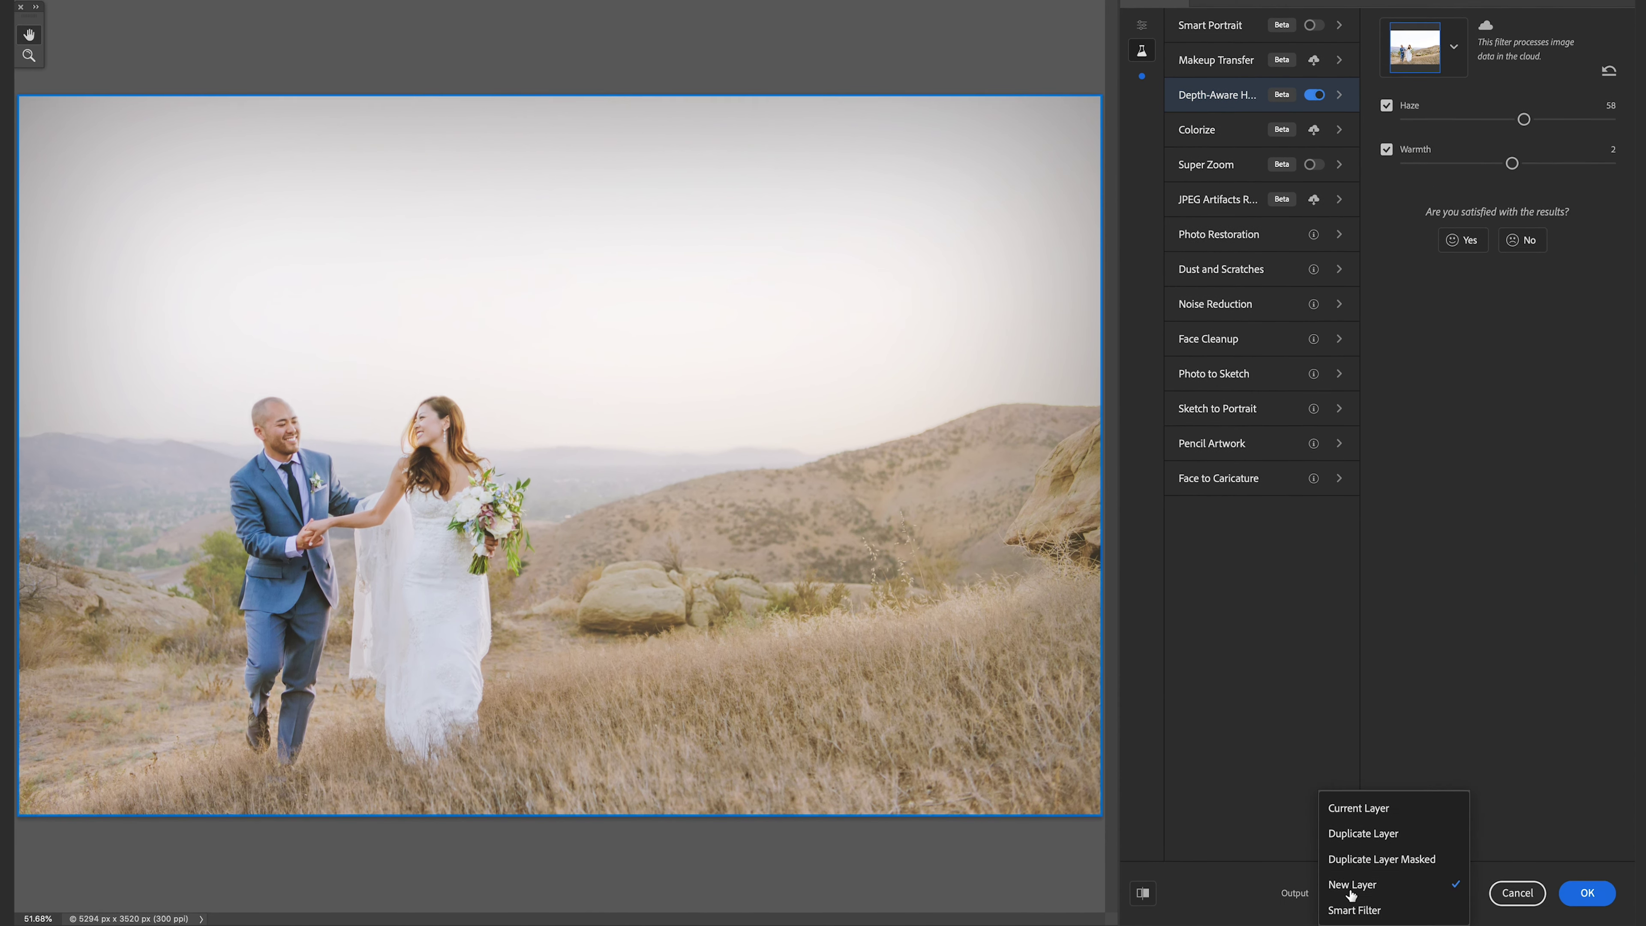
click(1352, 885)
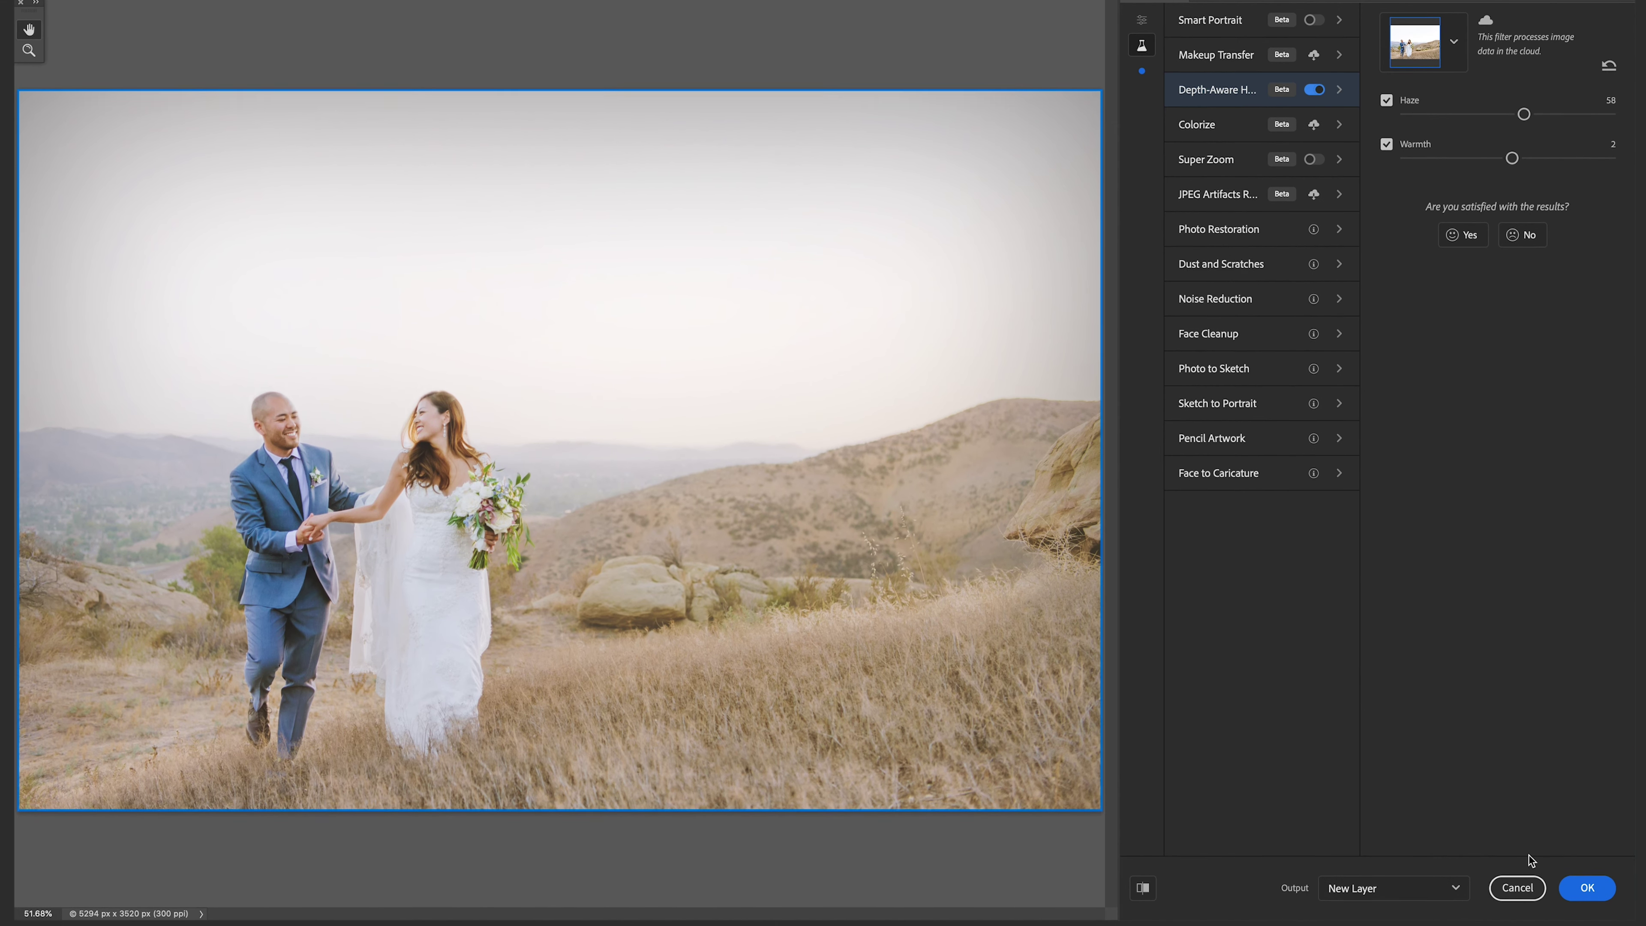
click(1597, 889)
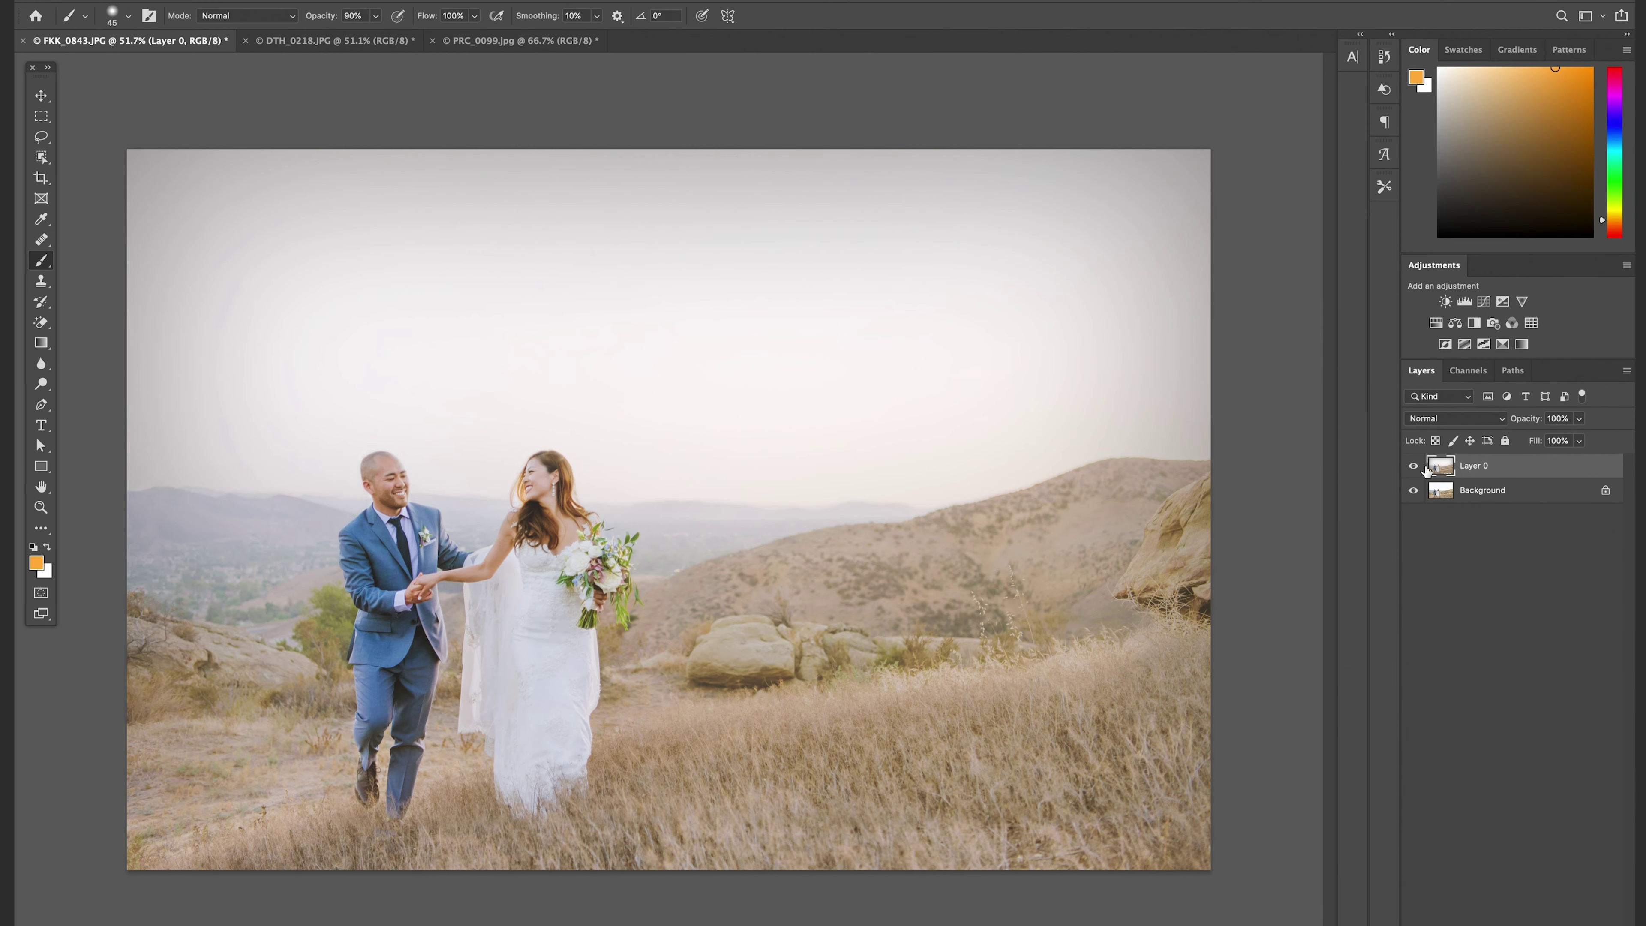
Set Layer 0 to Lighten blend mode and toggle its visibility to compare with the original
click(1457, 419)
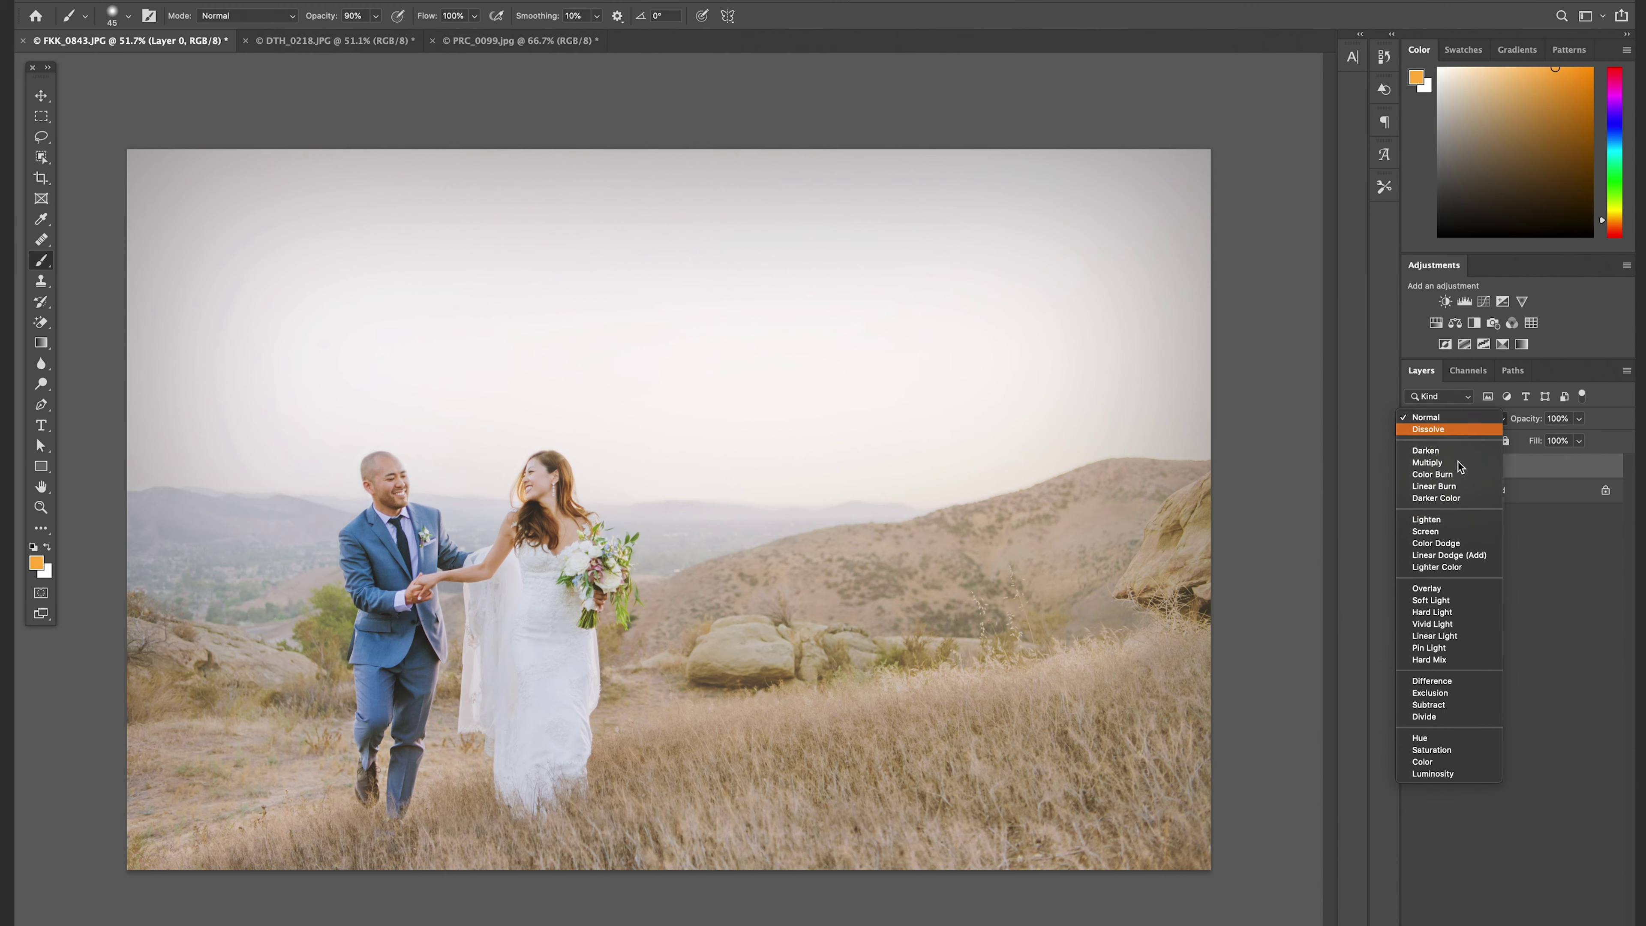
key(Escape)
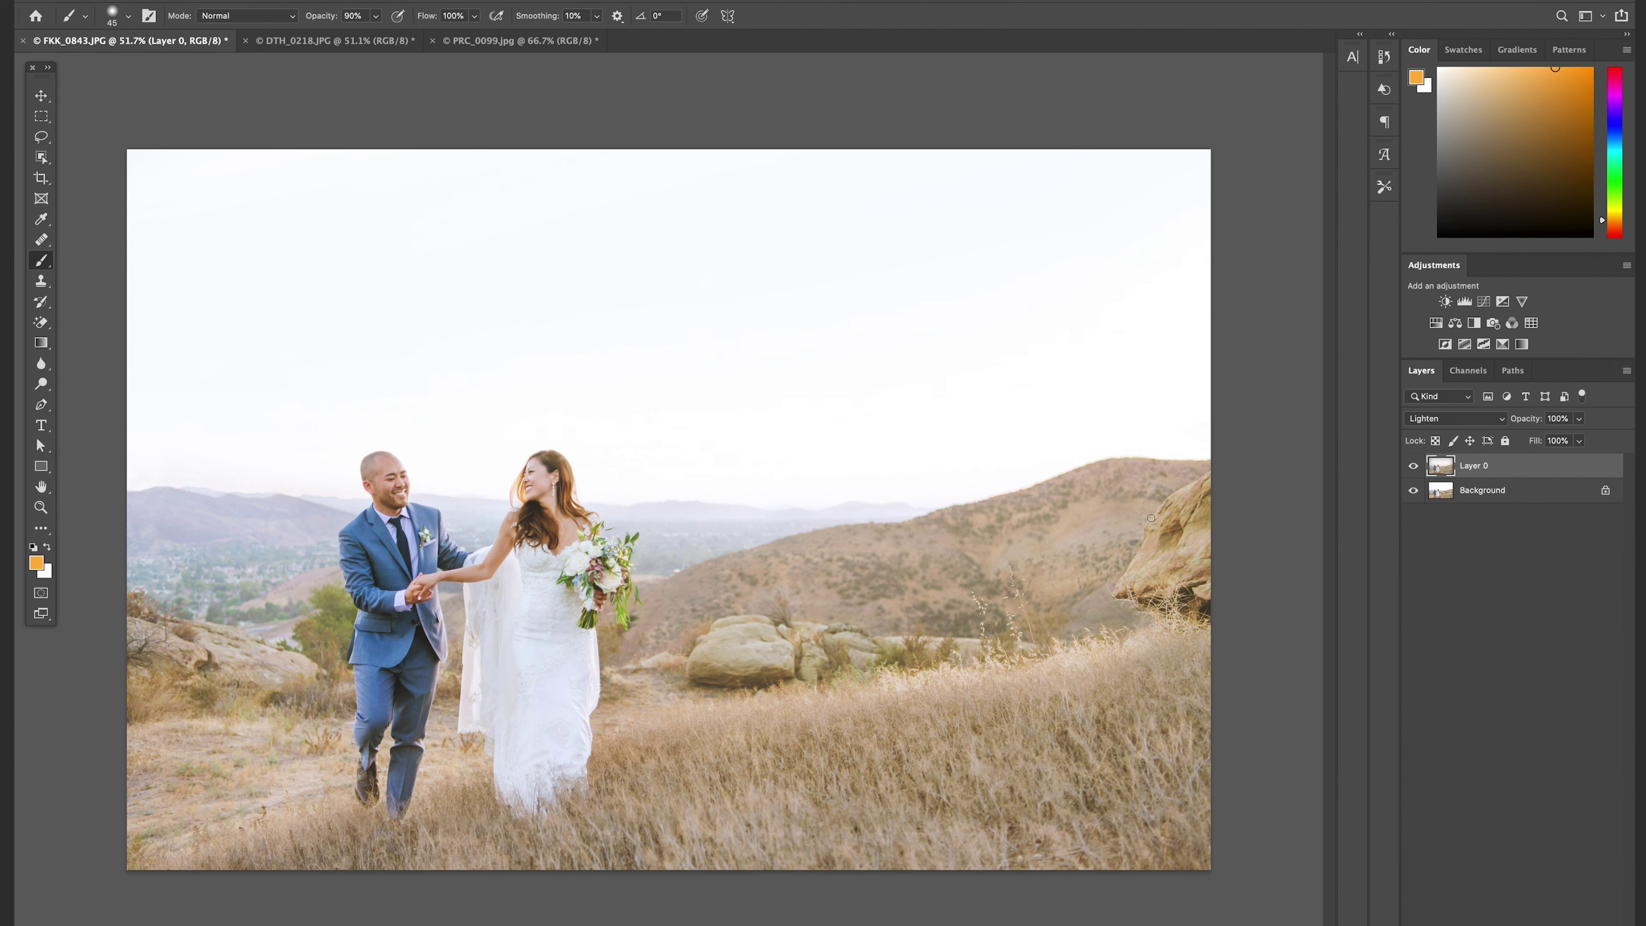
click(1413, 465)
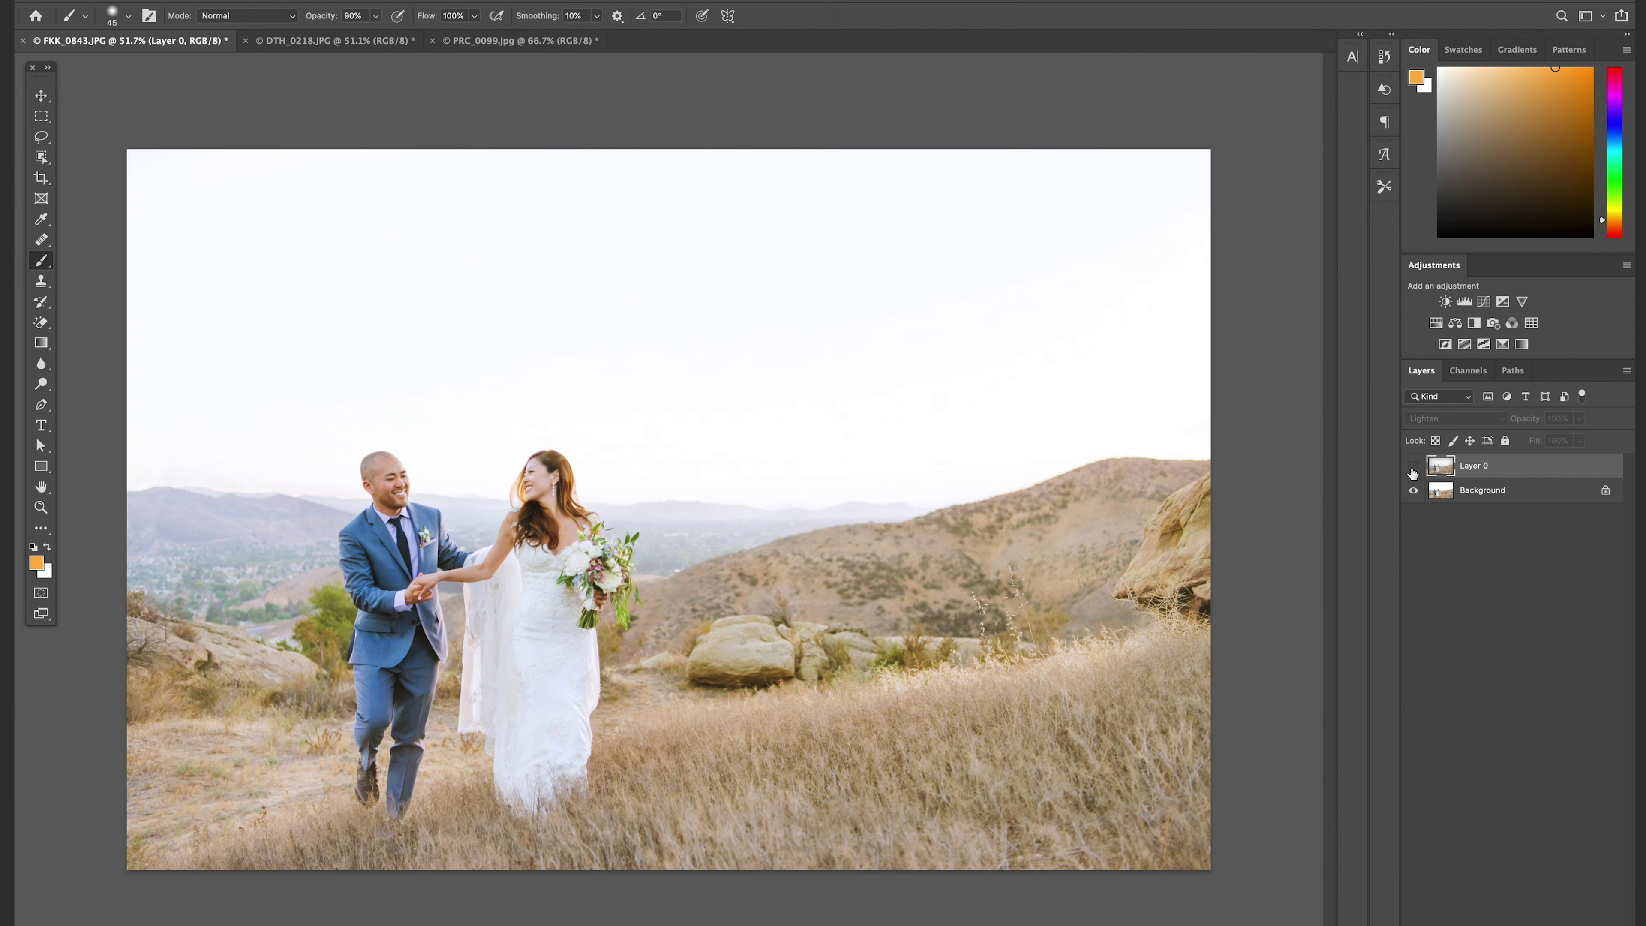
click(1412, 466)
click(1413, 466)
click(1413, 465)
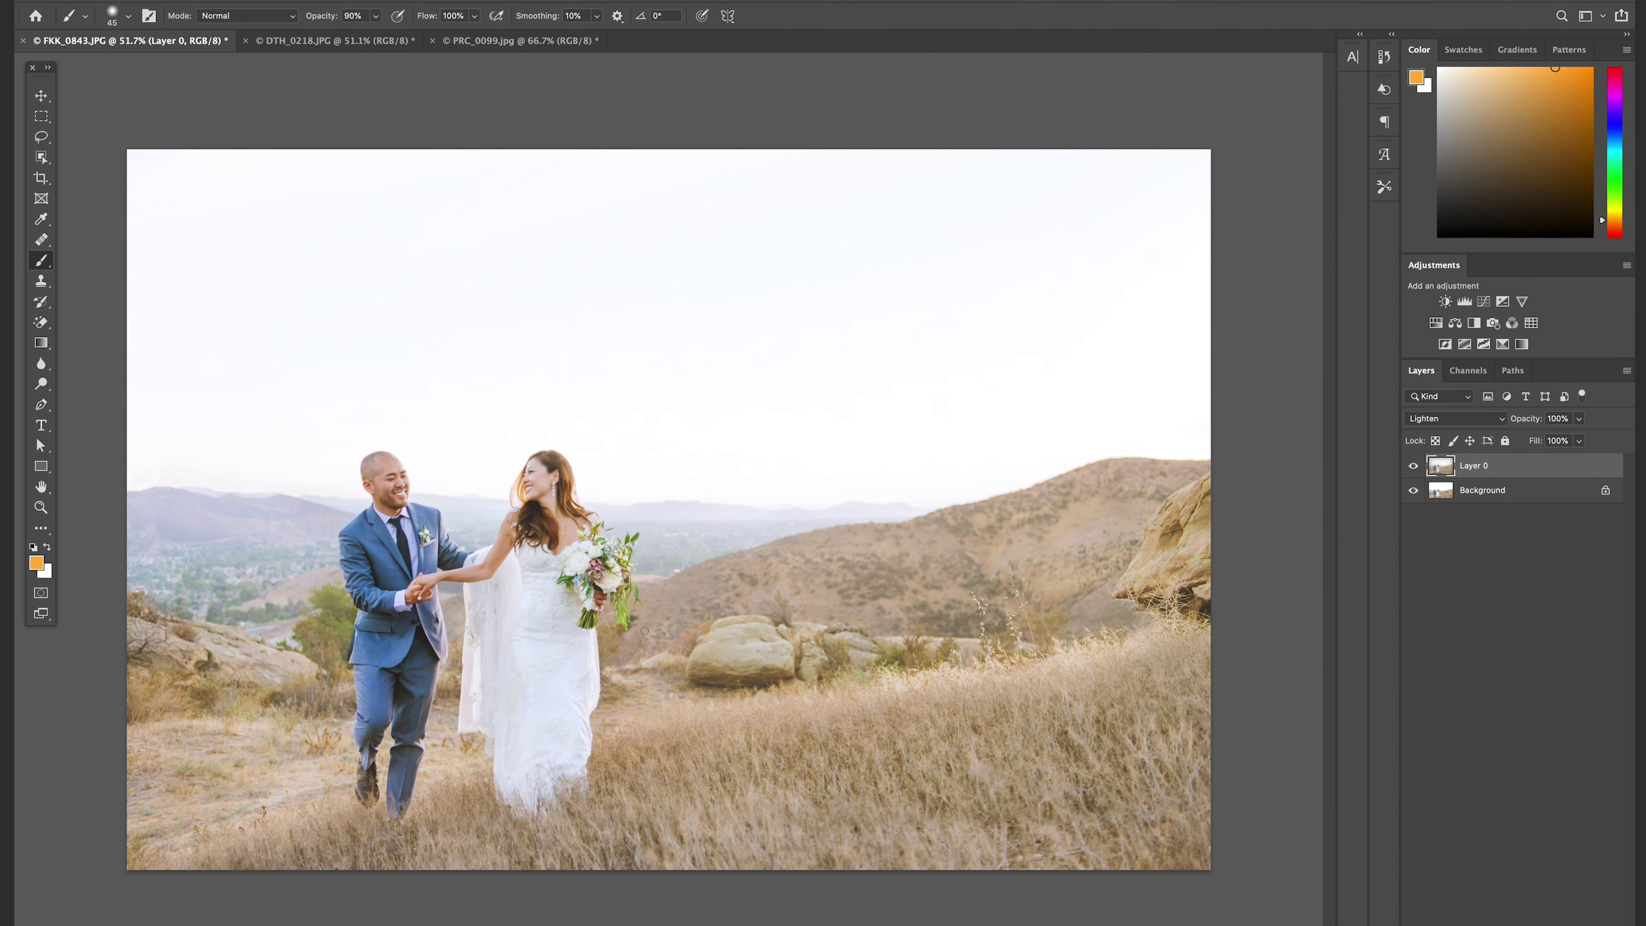
Add a layer mask to Layer 0 and paint the haze off the bride's hair with a 150 brush
scroll(434, 517, up, 5)
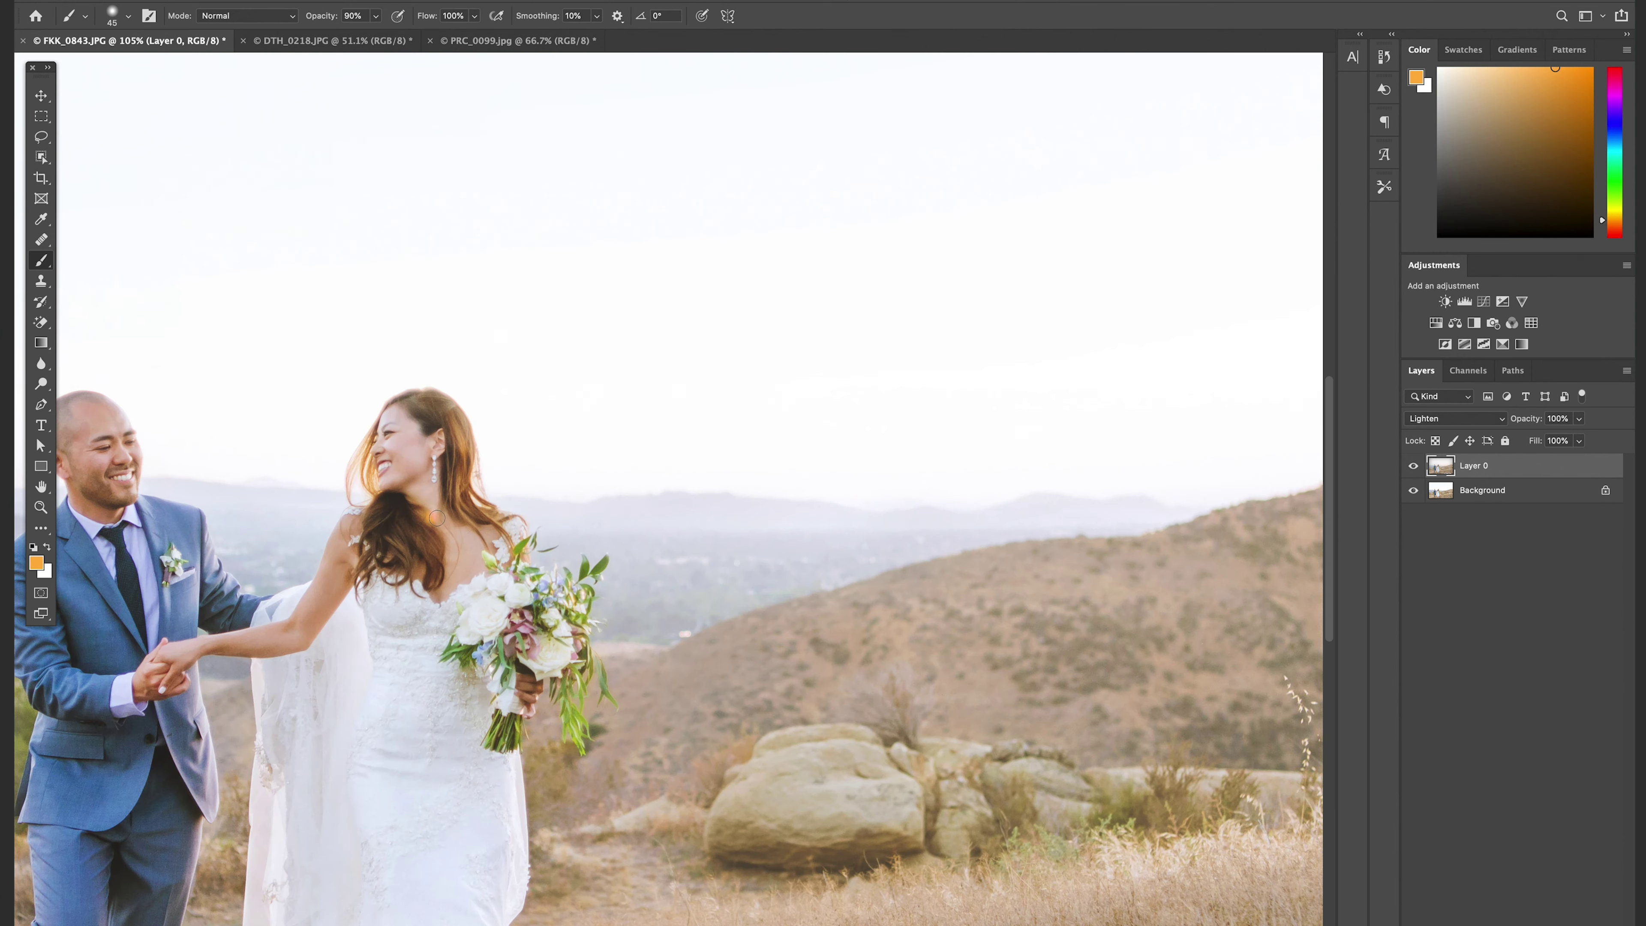
drag(440, 518, 904, 500)
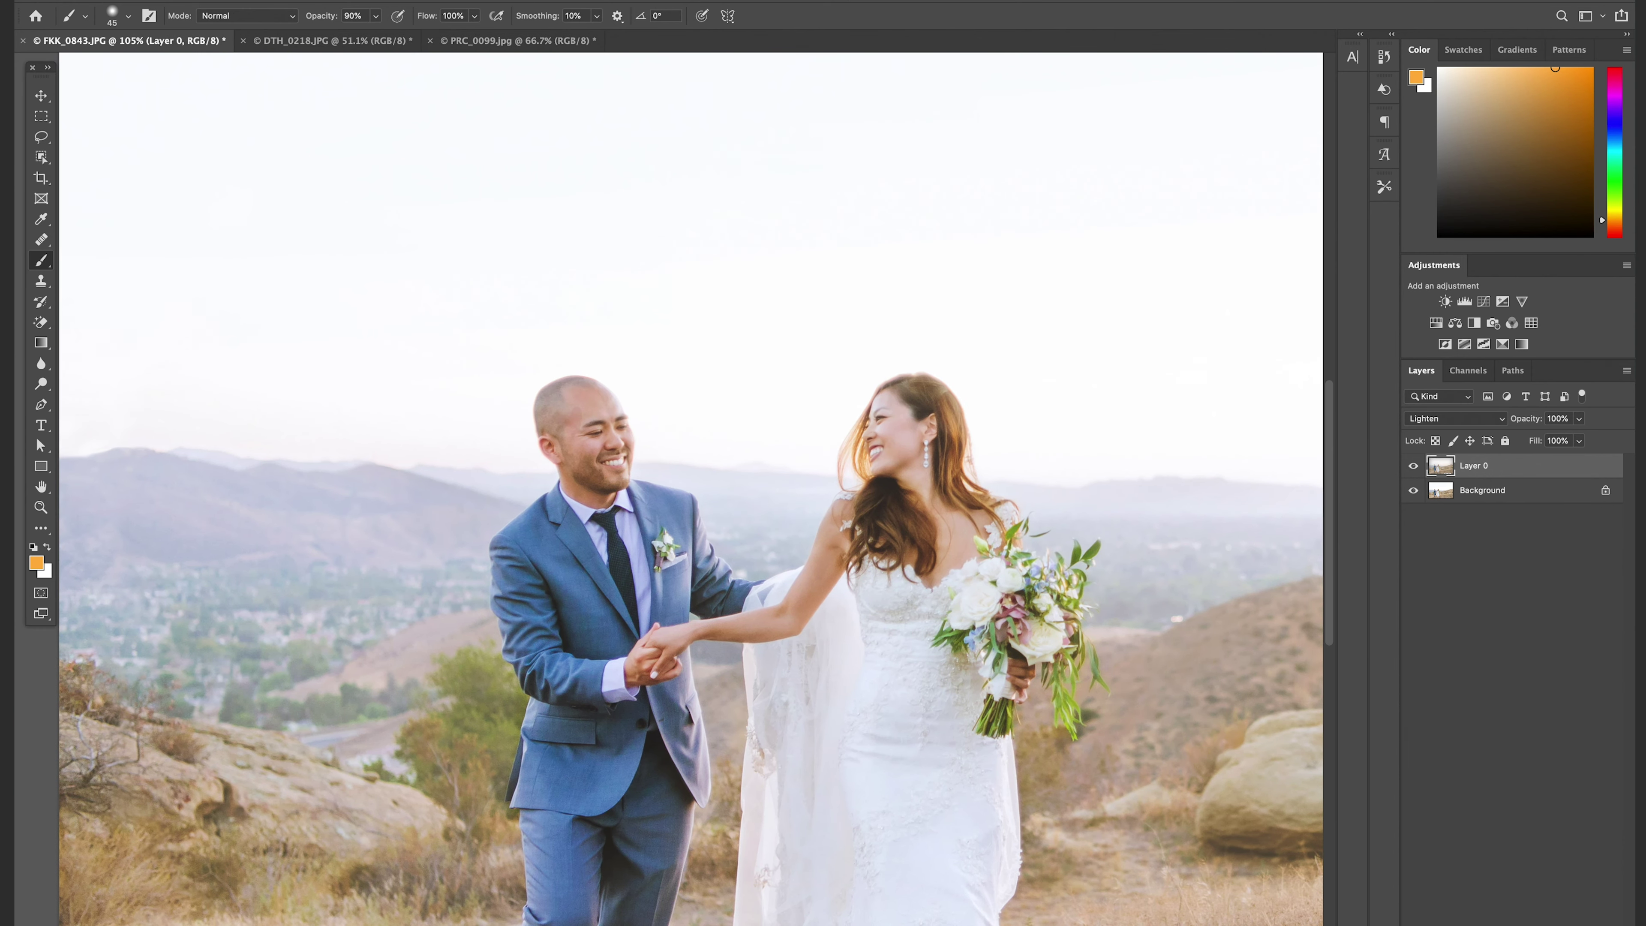
click(1485, 917)
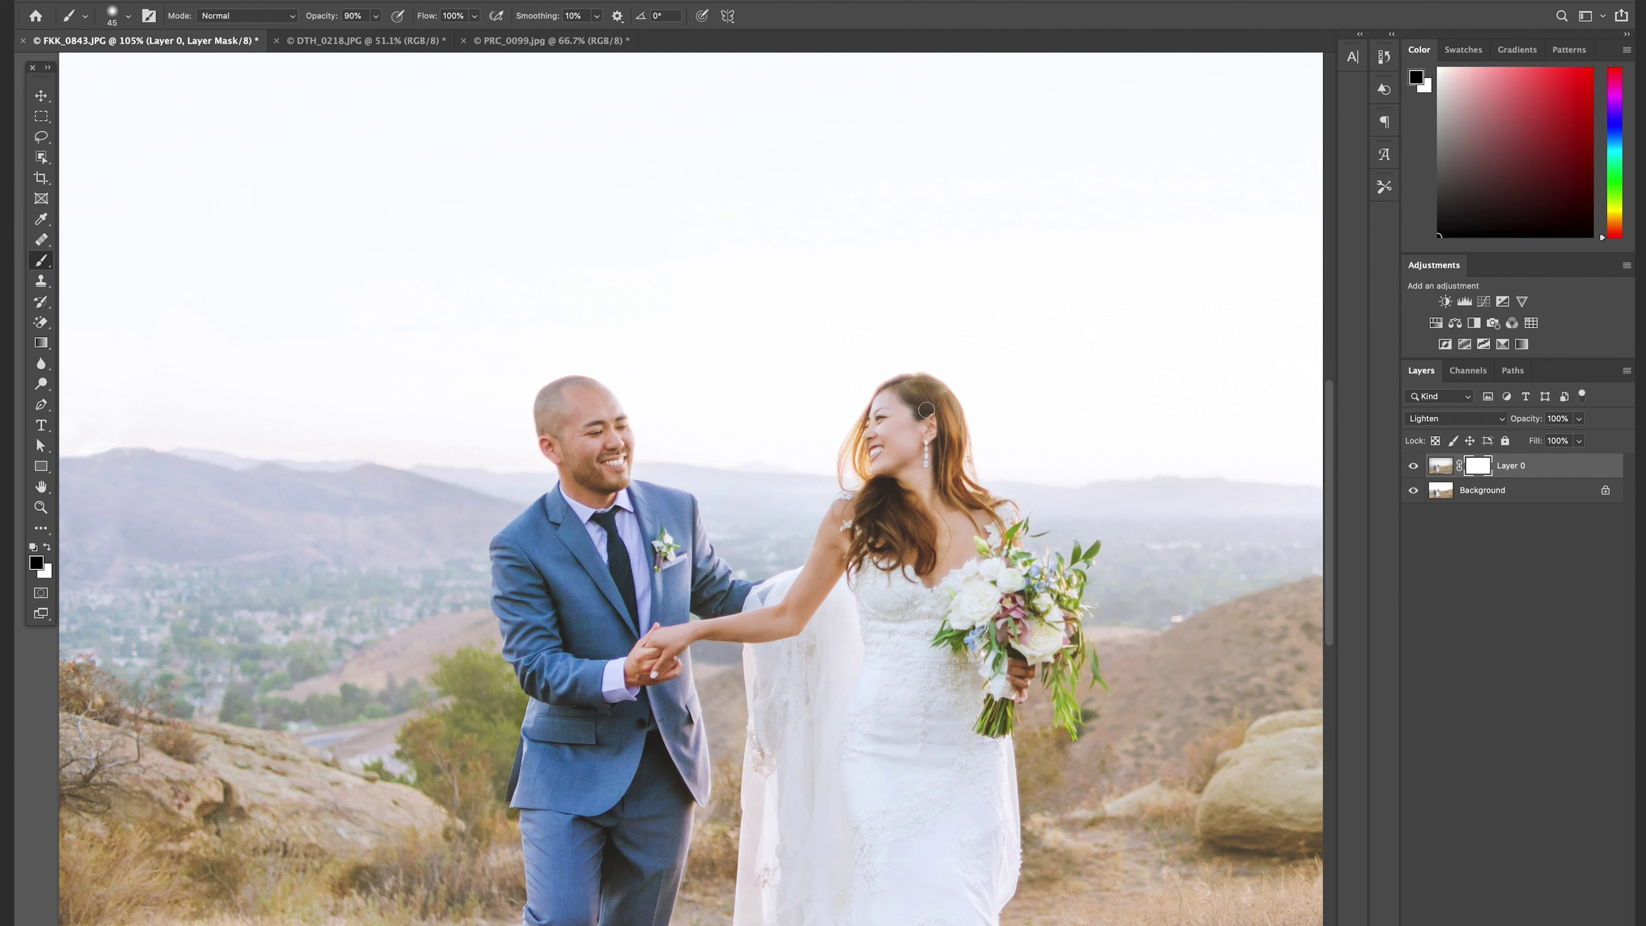
key(bracketright)
key(bracketright)
key(bracketright)
key(bracketright)
key(bracketright)
key(bracketright)
key(bracketright)
key(bracketright)
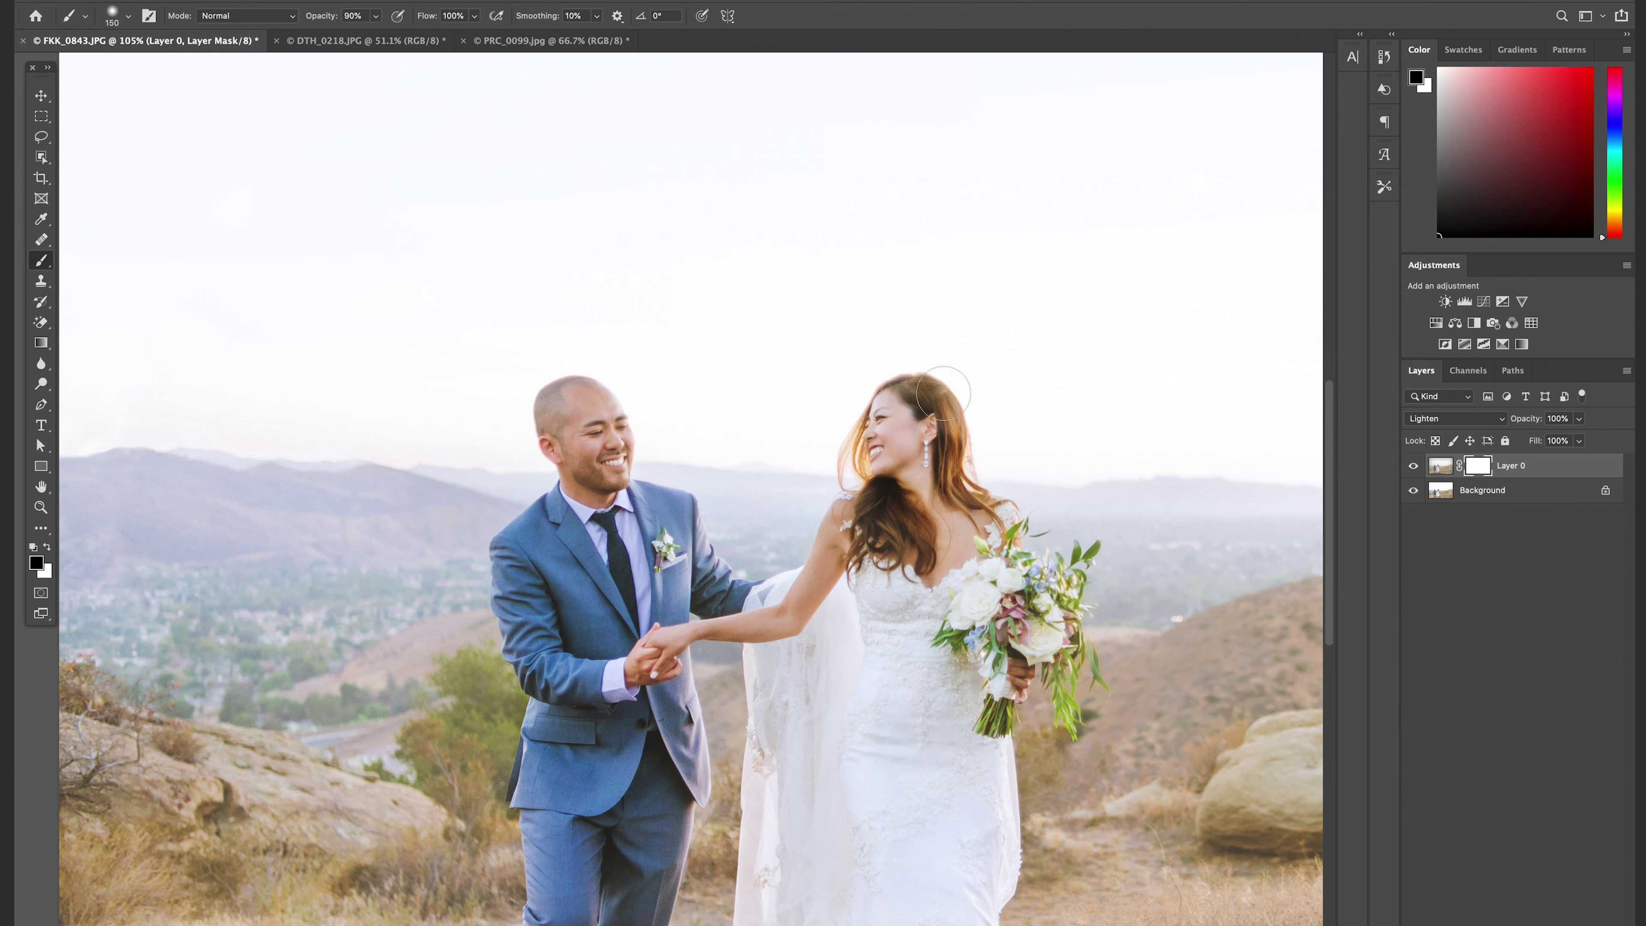
mouse_move(869, 551)
mouse_down()
mouse_move(871, 531)
mouse_move(907, 525)
mouse_move(879, 518)
mouse_up()
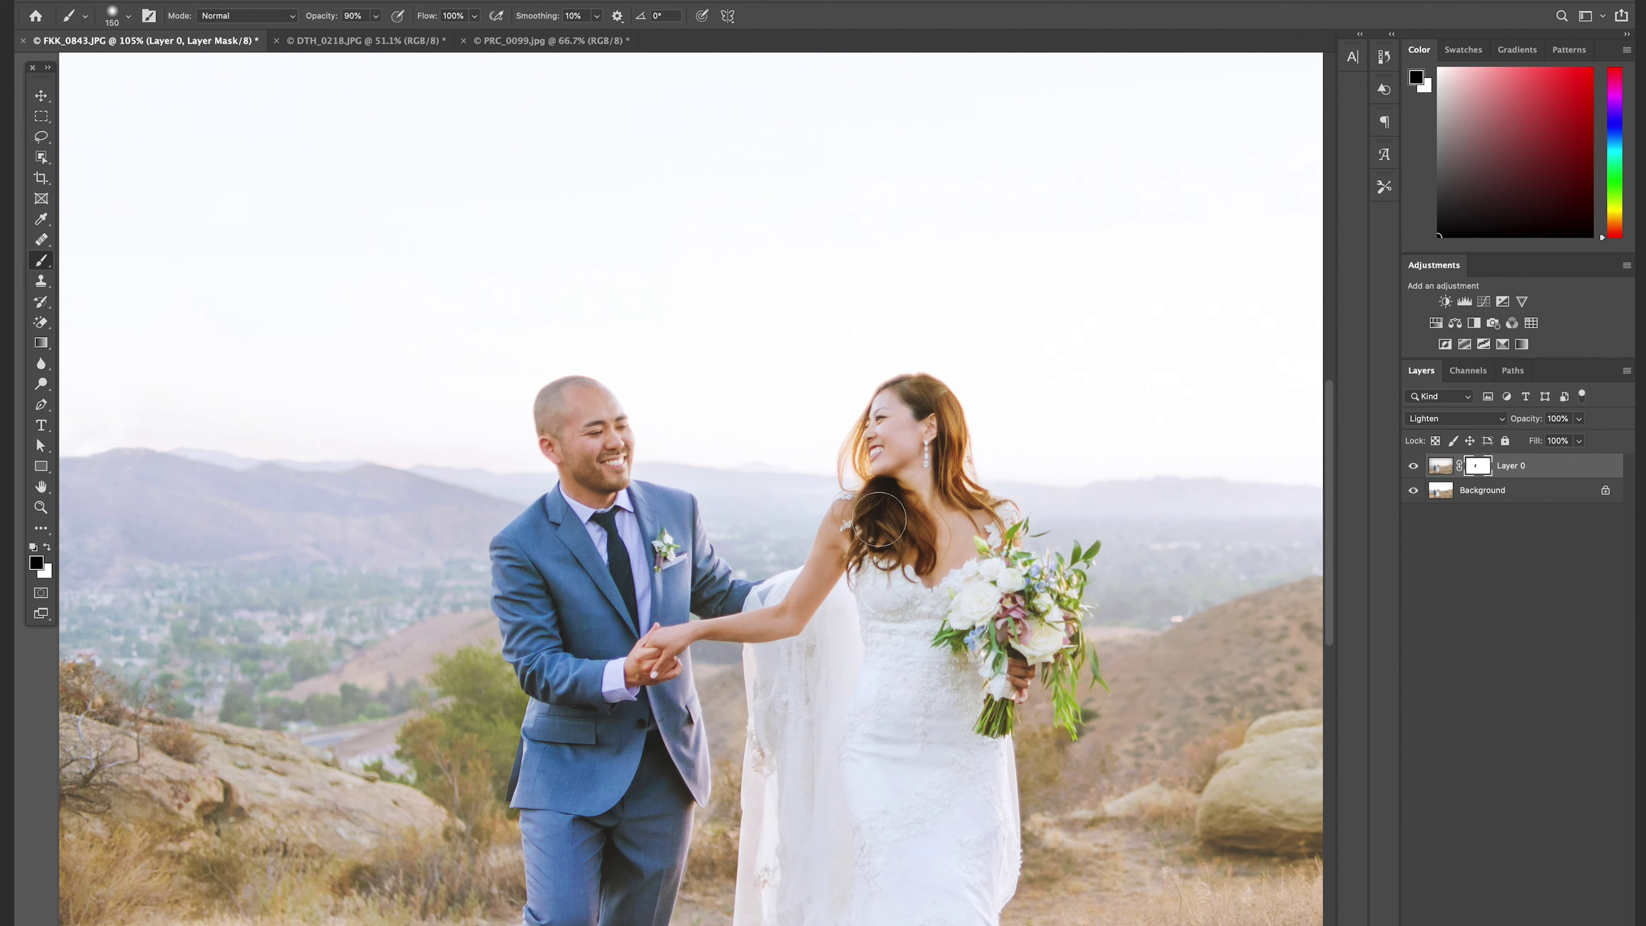
Paint the haze off the groom's legs with a 500 brush, then switch to DTH_0218
key(bracketright)
key(bracketright)
key(bracketright)
key(bracketright)
key(bracketright)
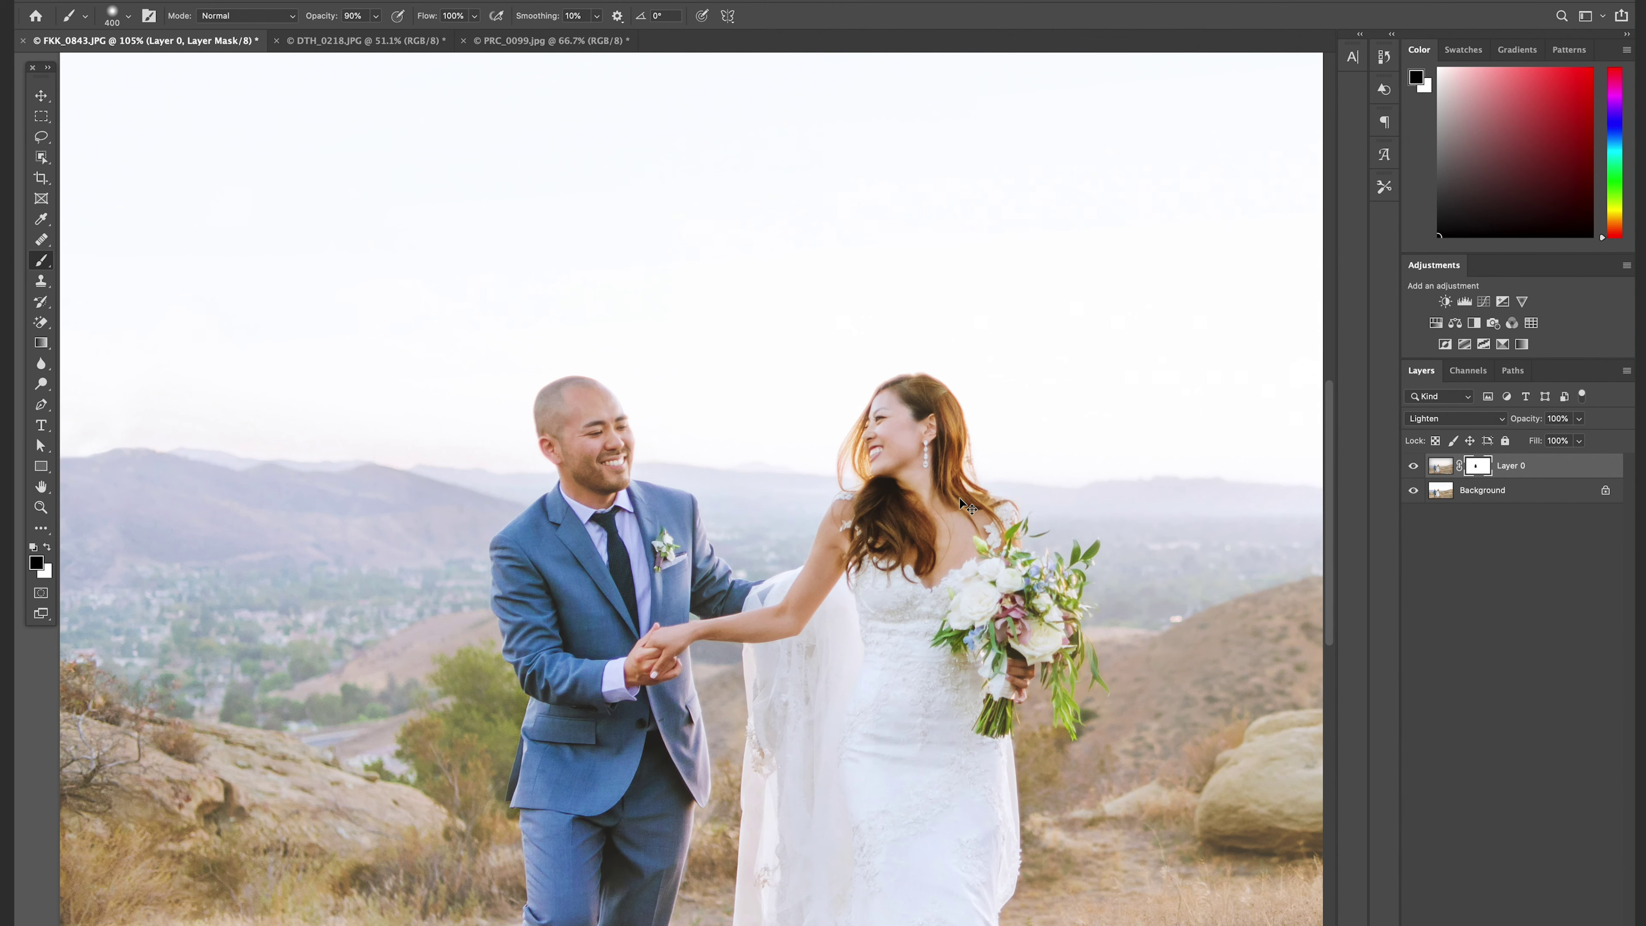
key(ctrl+minus)
key(ctrl+minus)
key(bracketleft)
key(bracketleft)
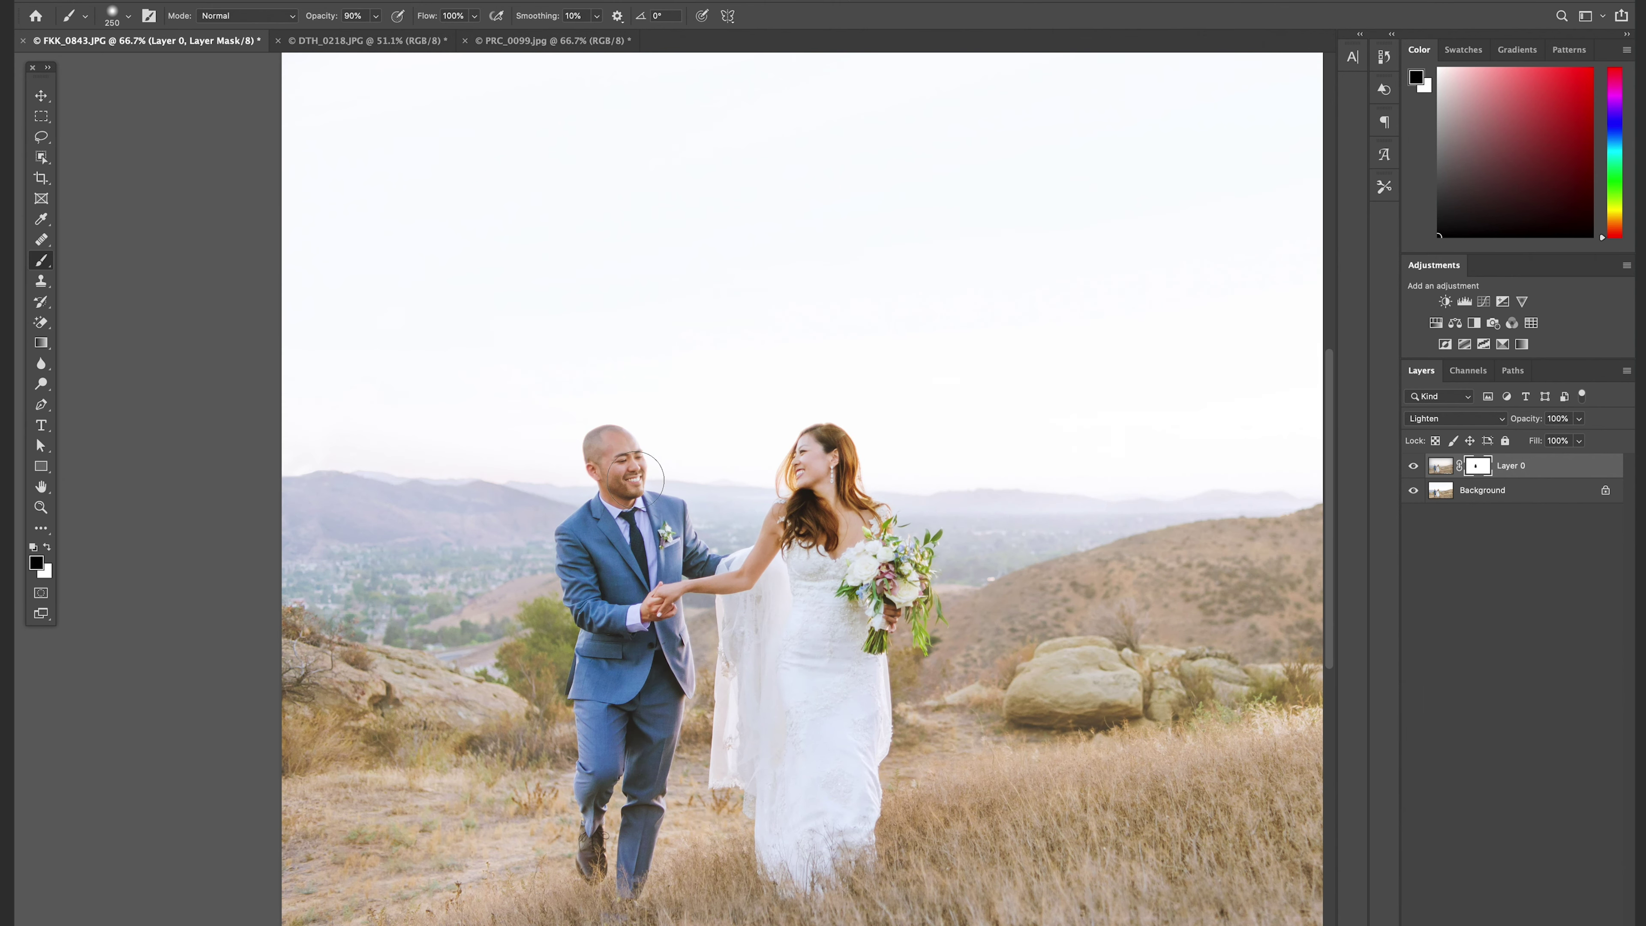
key(bracketright)
key(bracketright)
key(bracketright)
drag(634, 757, 615, 789)
key(super+minus)
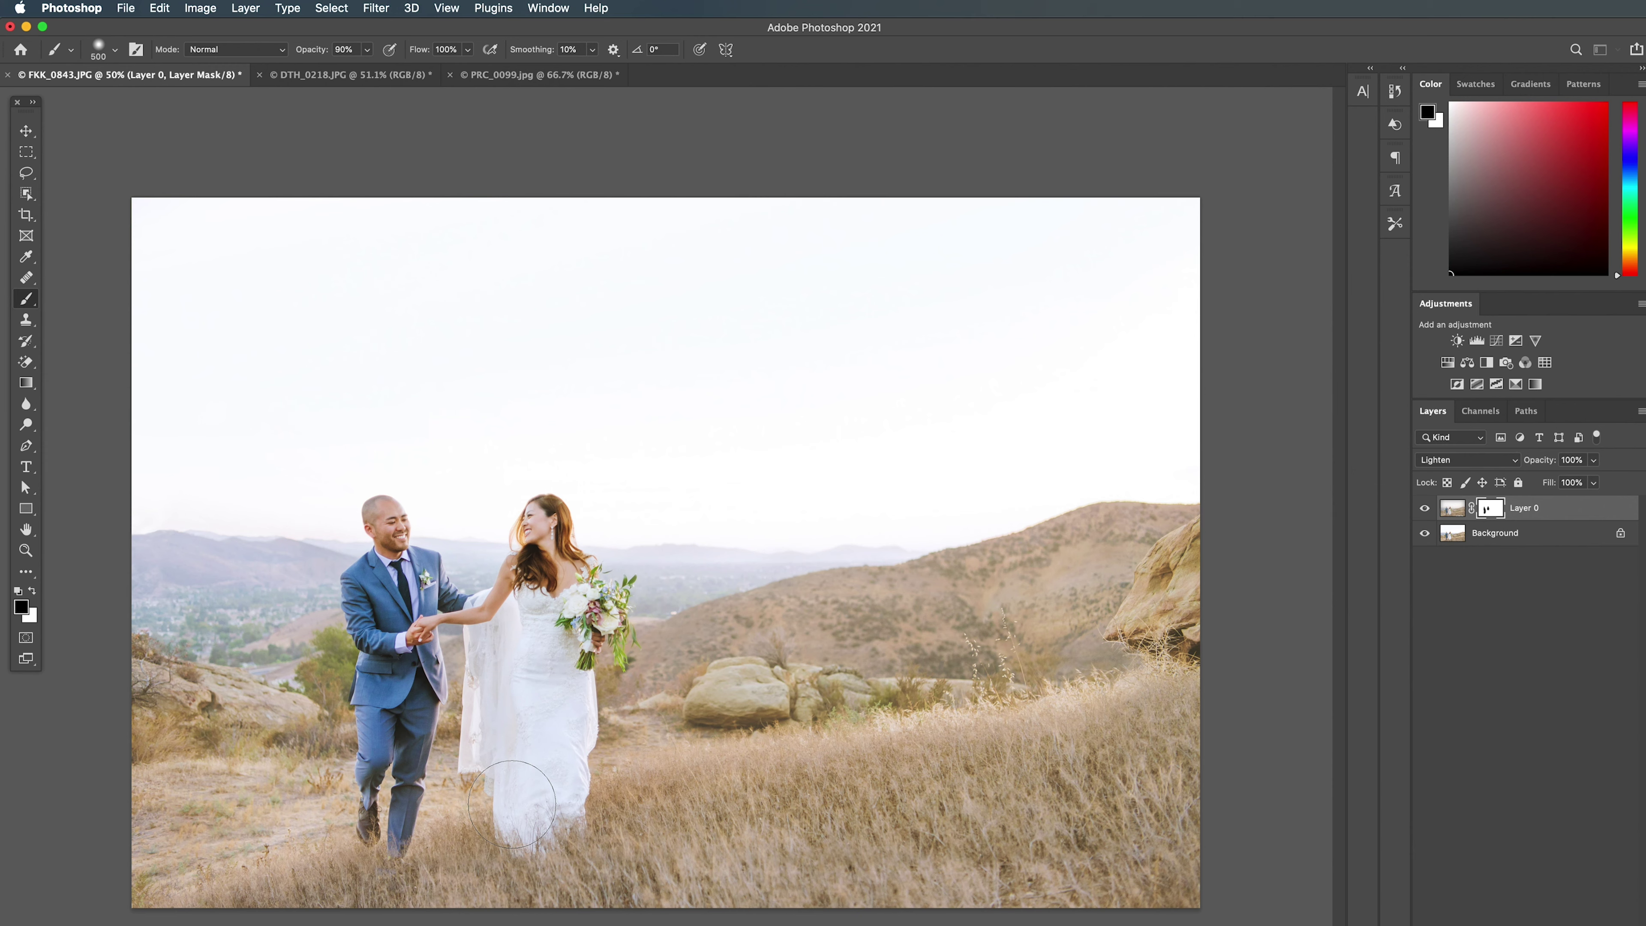
click(356, 75)
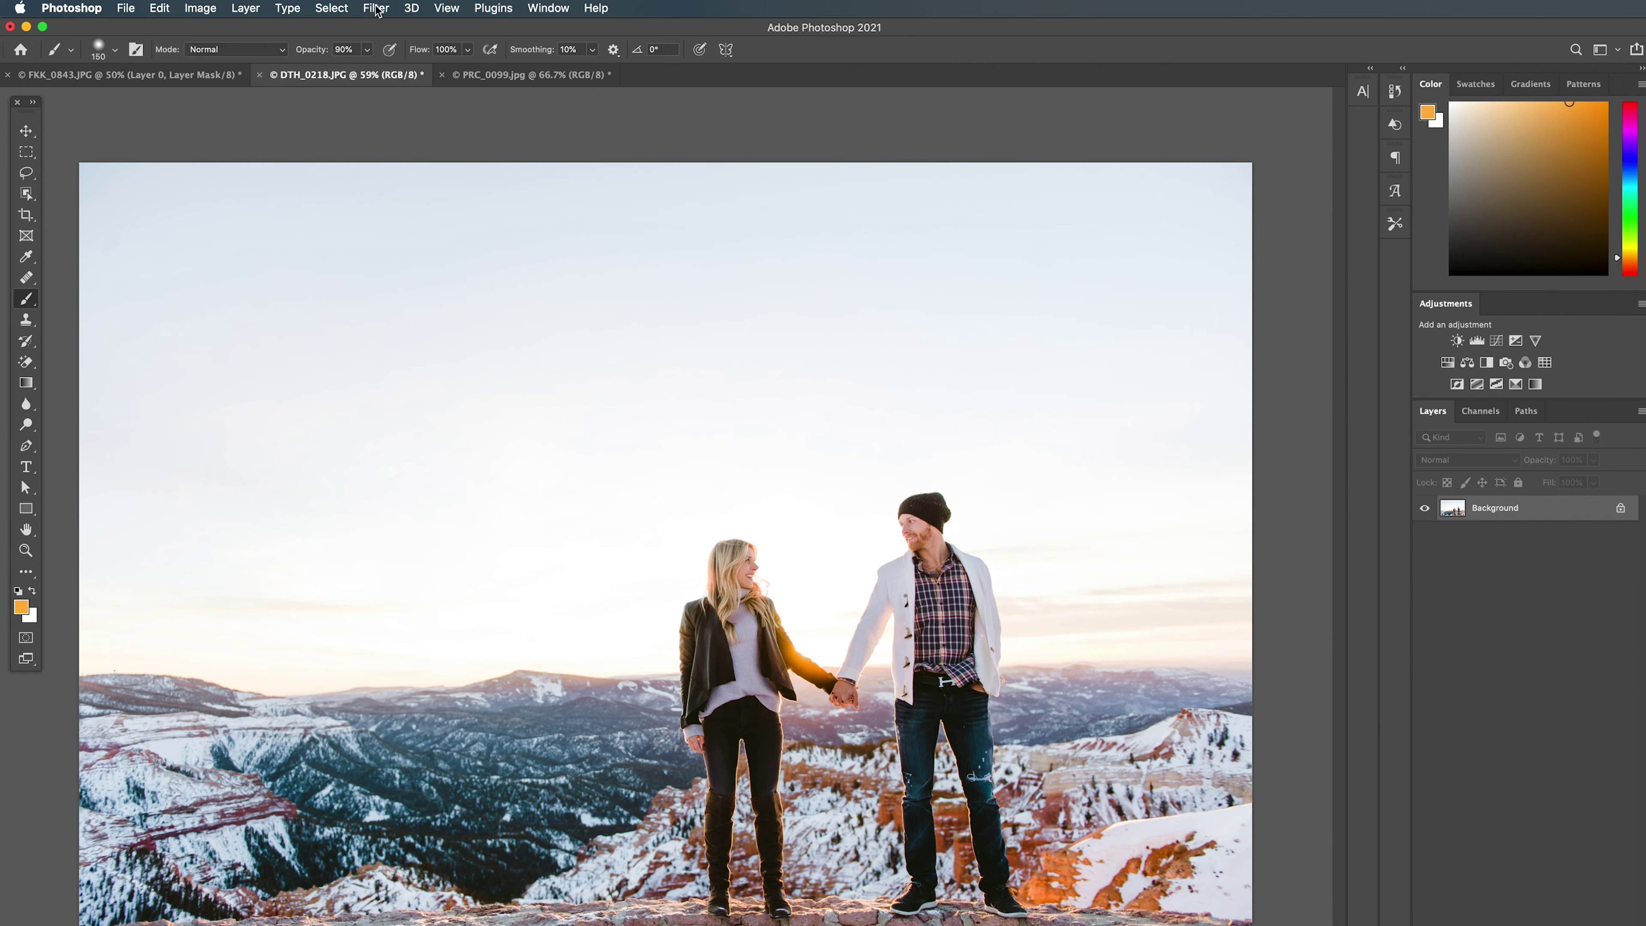
Open Neural Filters on DTH_0218, turn on Depth-Aware Haze and raise Haze to about 67
click(376, 8)
click(428, 78)
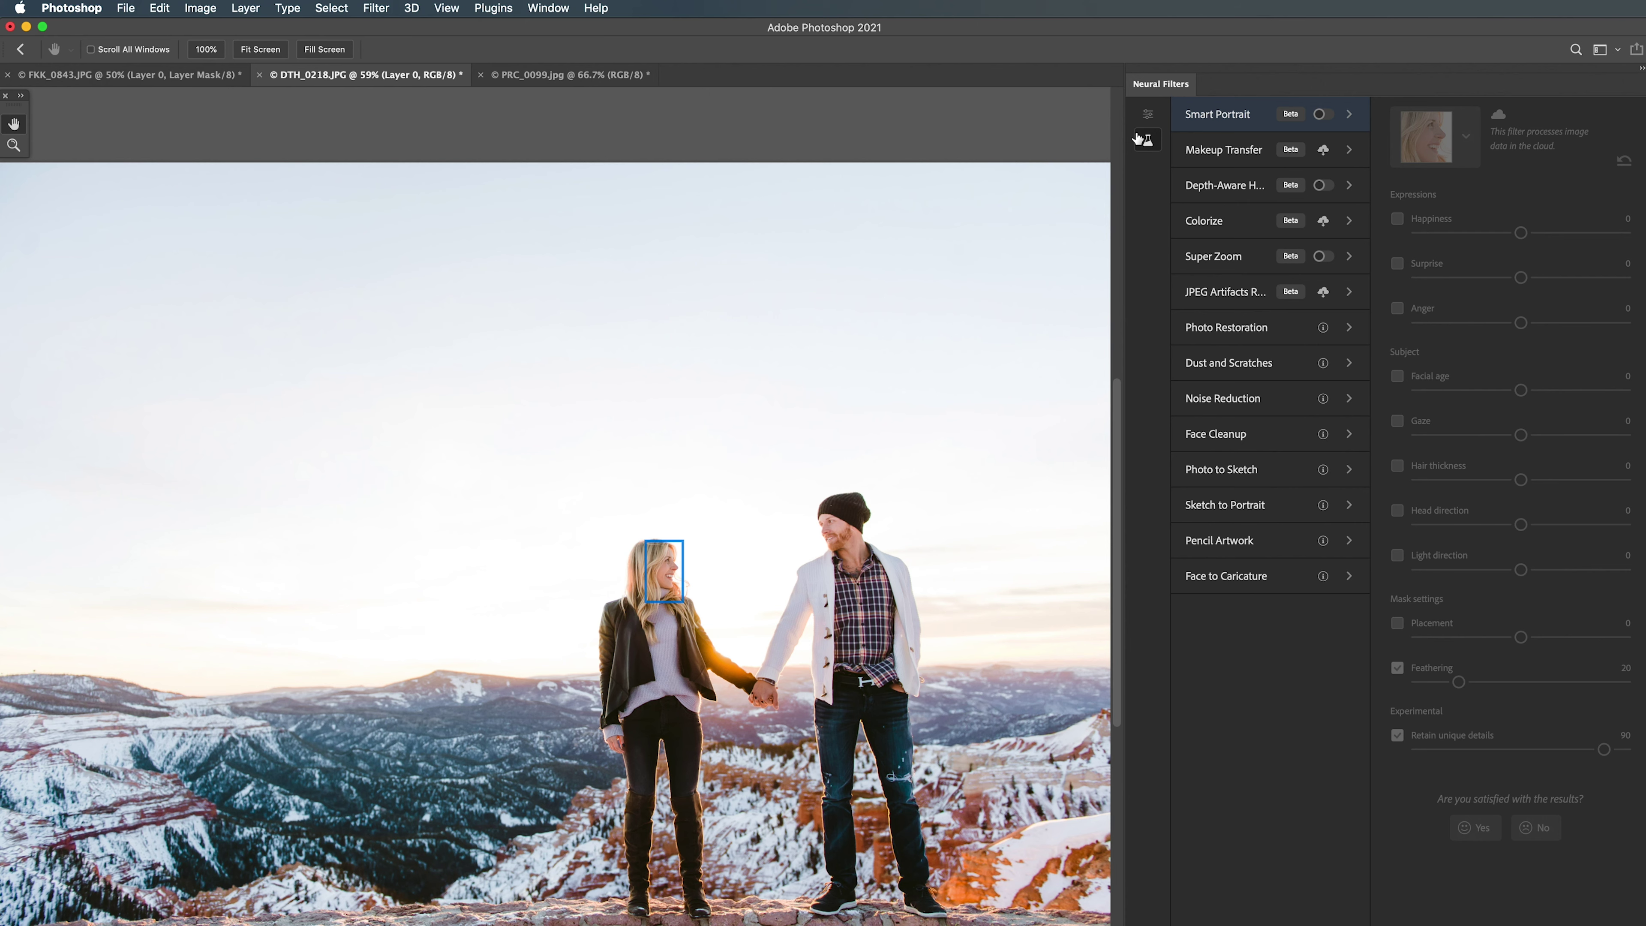
click(1322, 186)
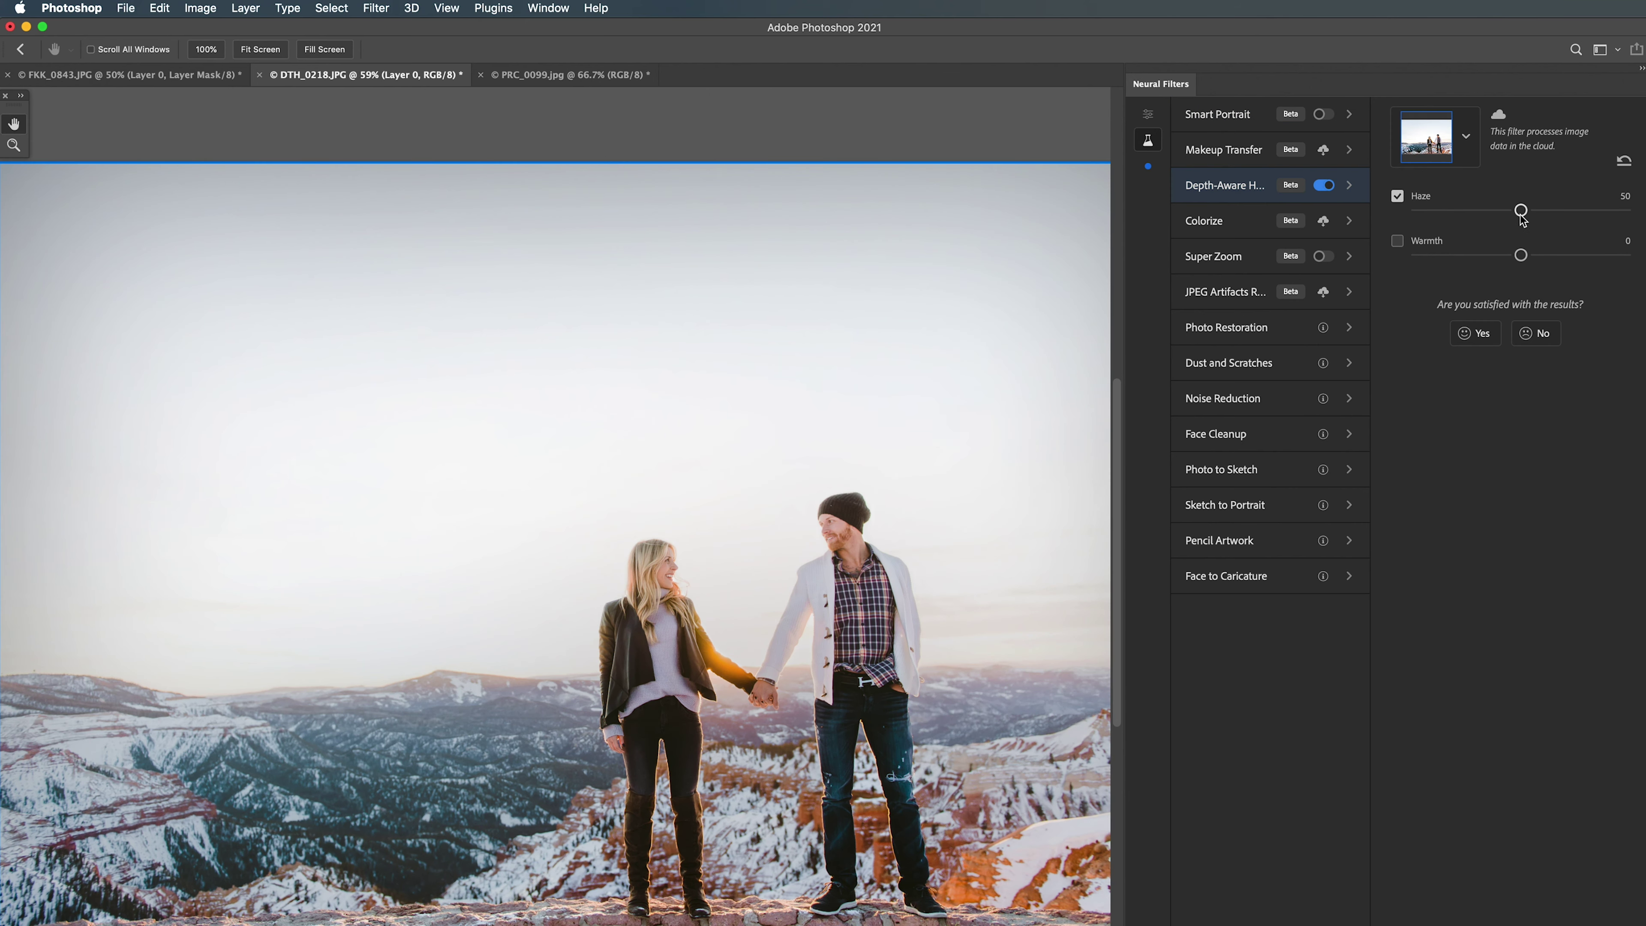
drag(1520, 210, 1530, 216)
drag(1529, 216, 1547, 215)
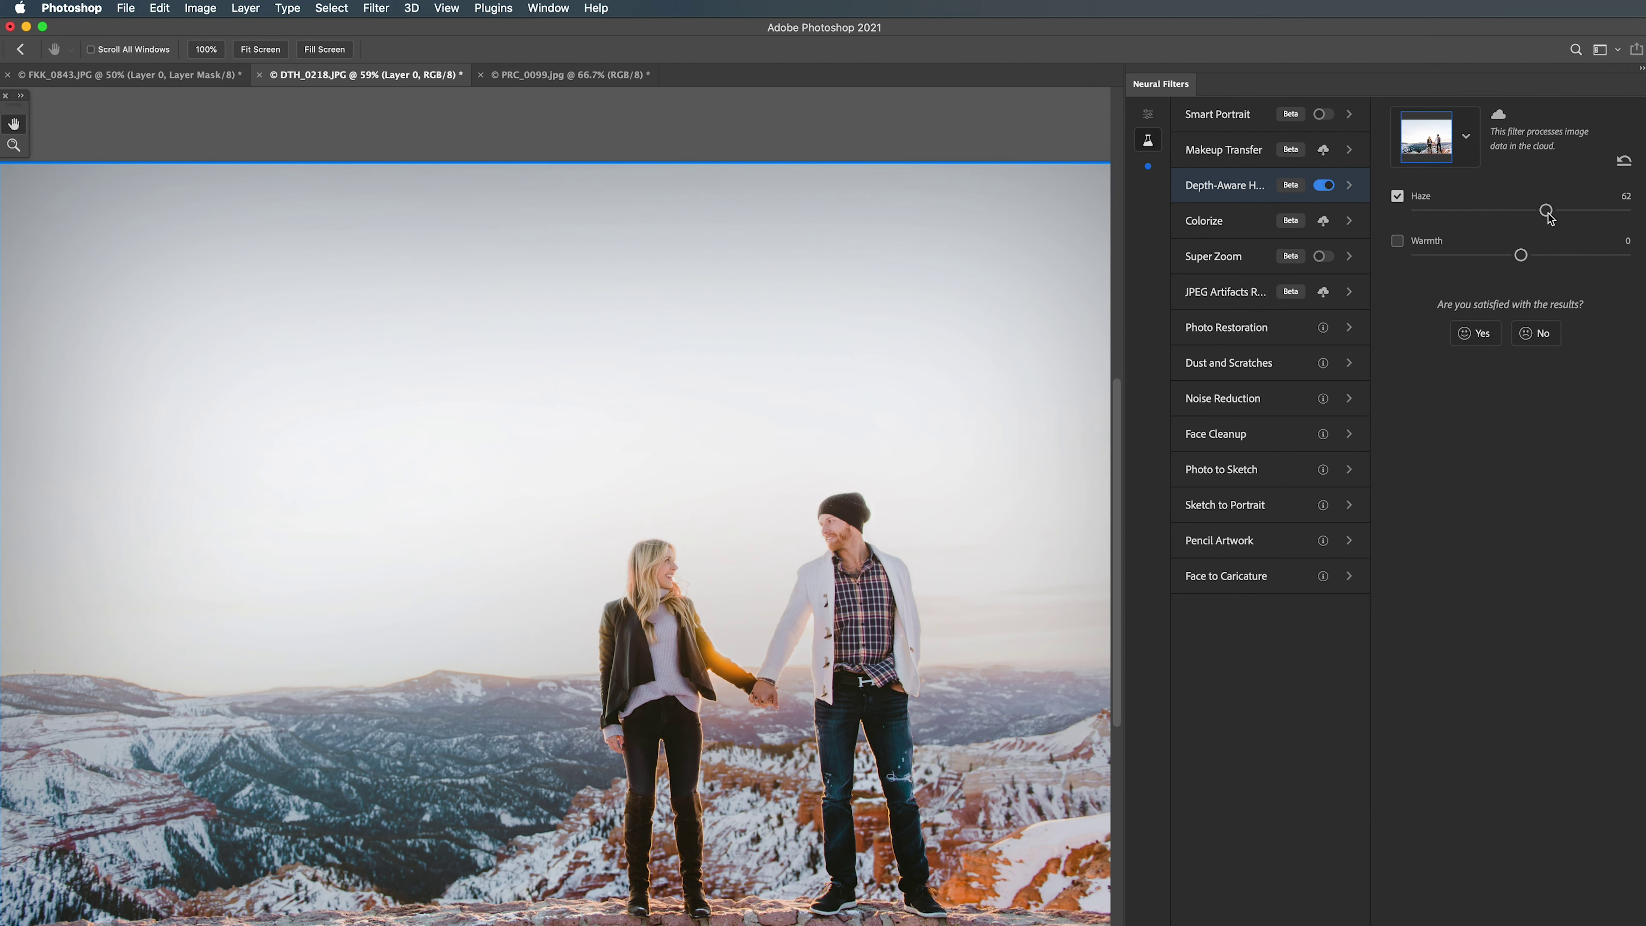
drag(1547, 214, 1552, 214)
drag(1557, 214, 1564, 214)
Enable Warmth at a slightly warm value (about 5) and apply the result as a new layer
click(1398, 241)
drag(1522, 256, 1528, 257)
drag(1526, 256, 1558, 258)
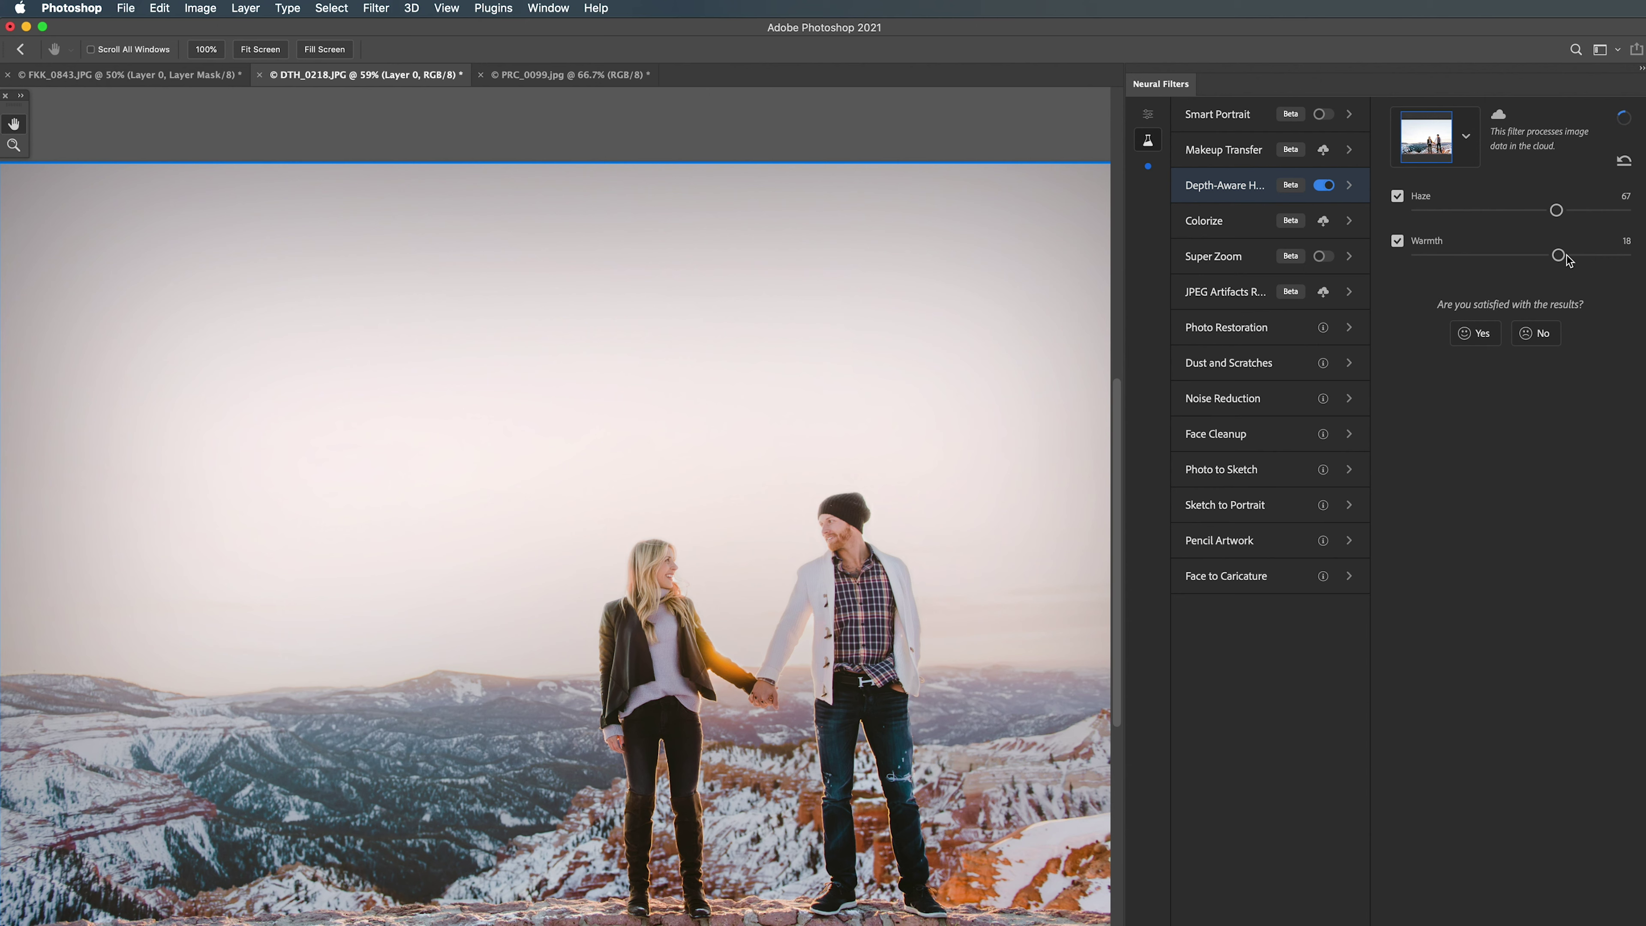
click(1463, 256)
drag(1530, 258, 1532, 257)
key(Return)
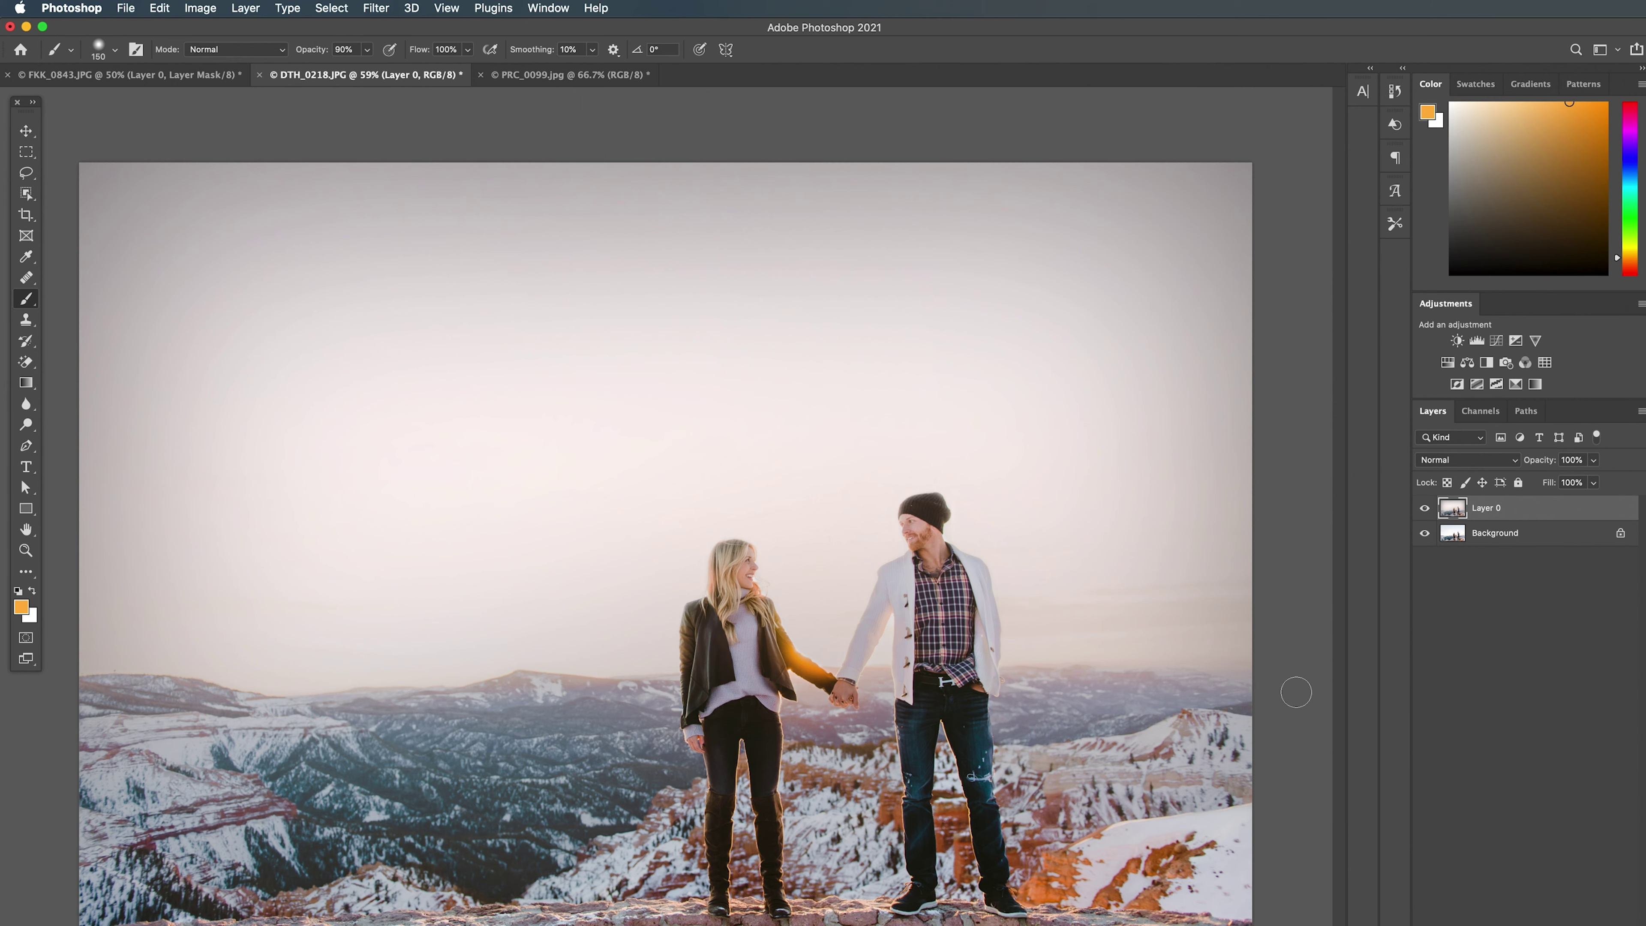
Set the winter photo's Layer 0 to Lighten and toggle it repeatedly to compare with the original
click(1454, 460)
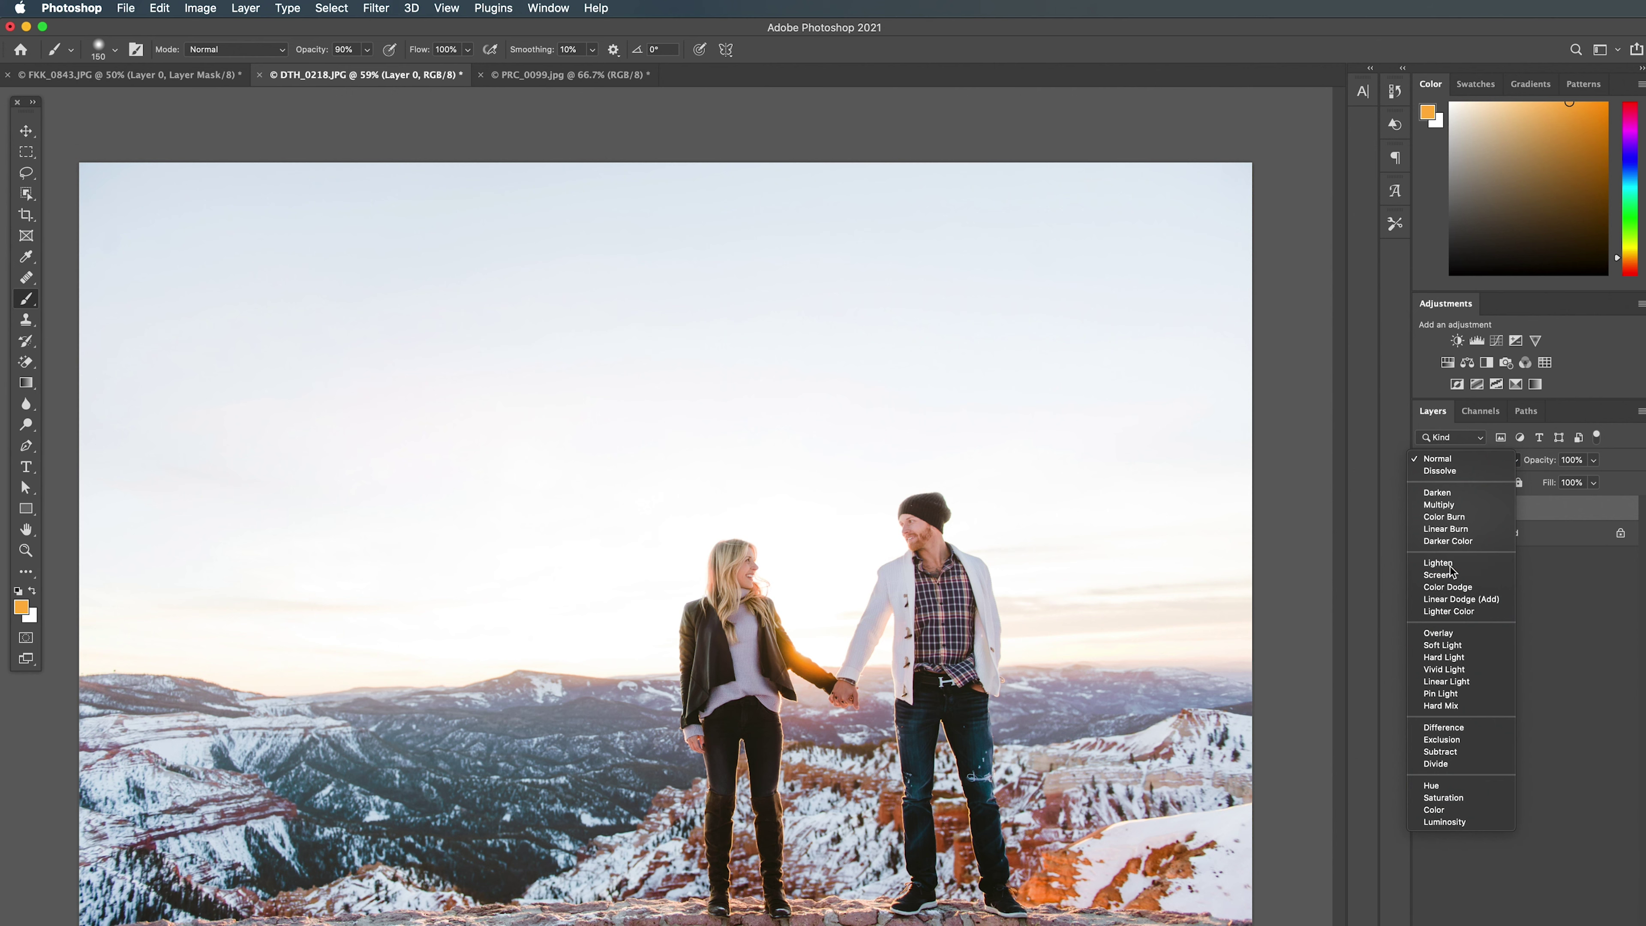
click(1445, 562)
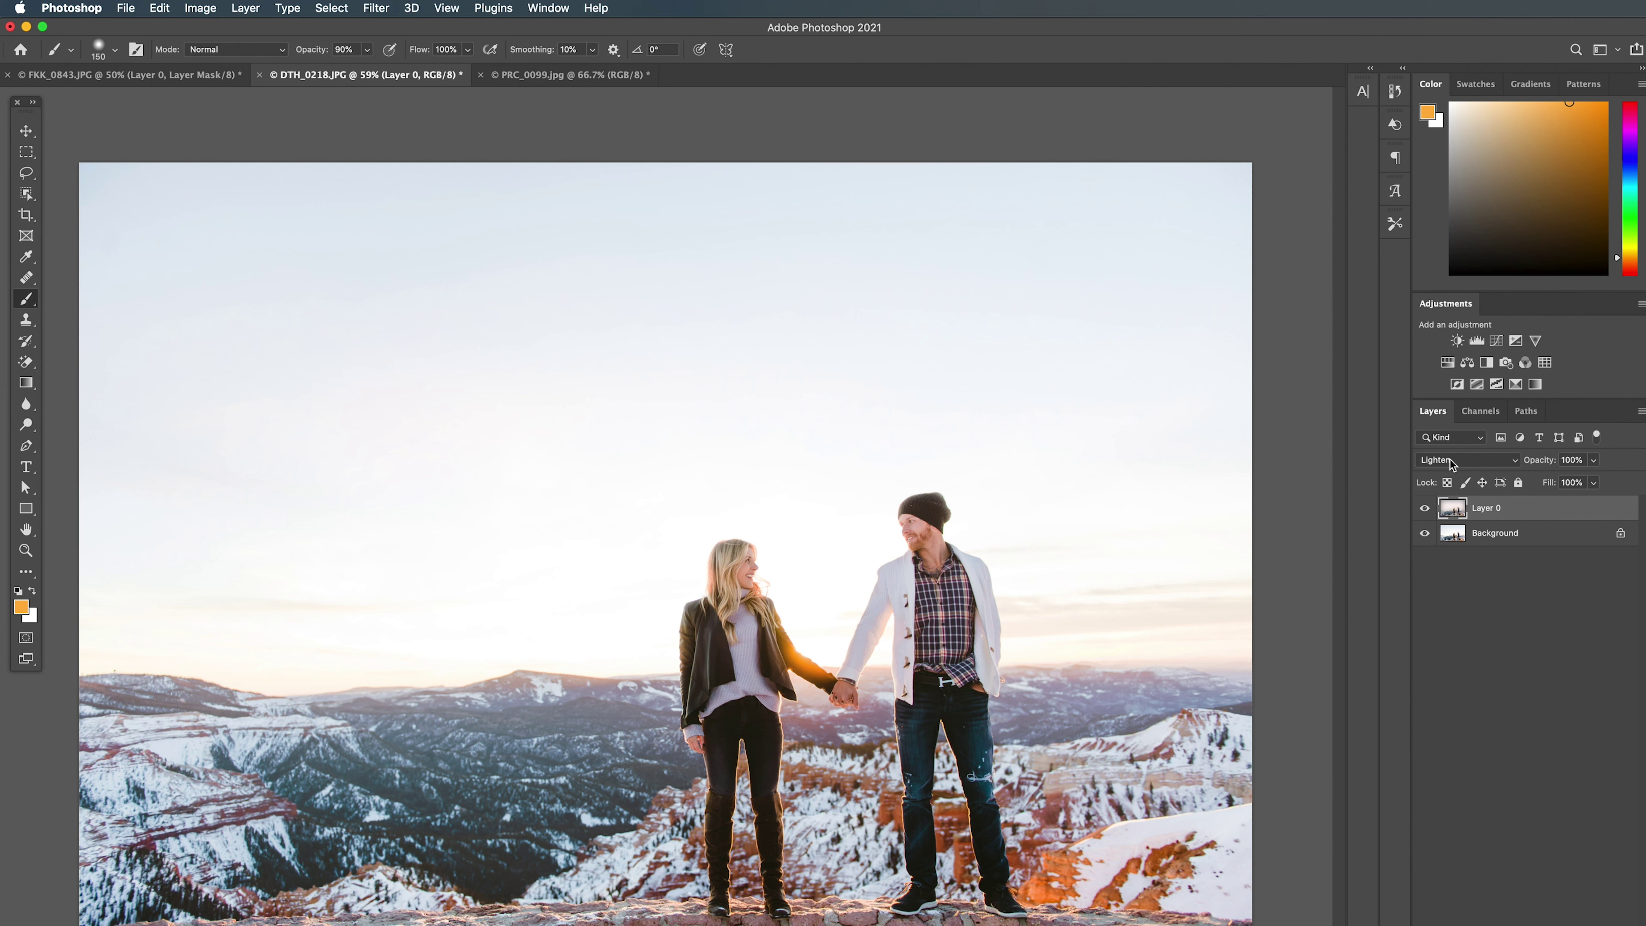
click(1423, 510)
click(1423, 511)
click(1423, 511)
click(1423, 510)
click(1423, 511)
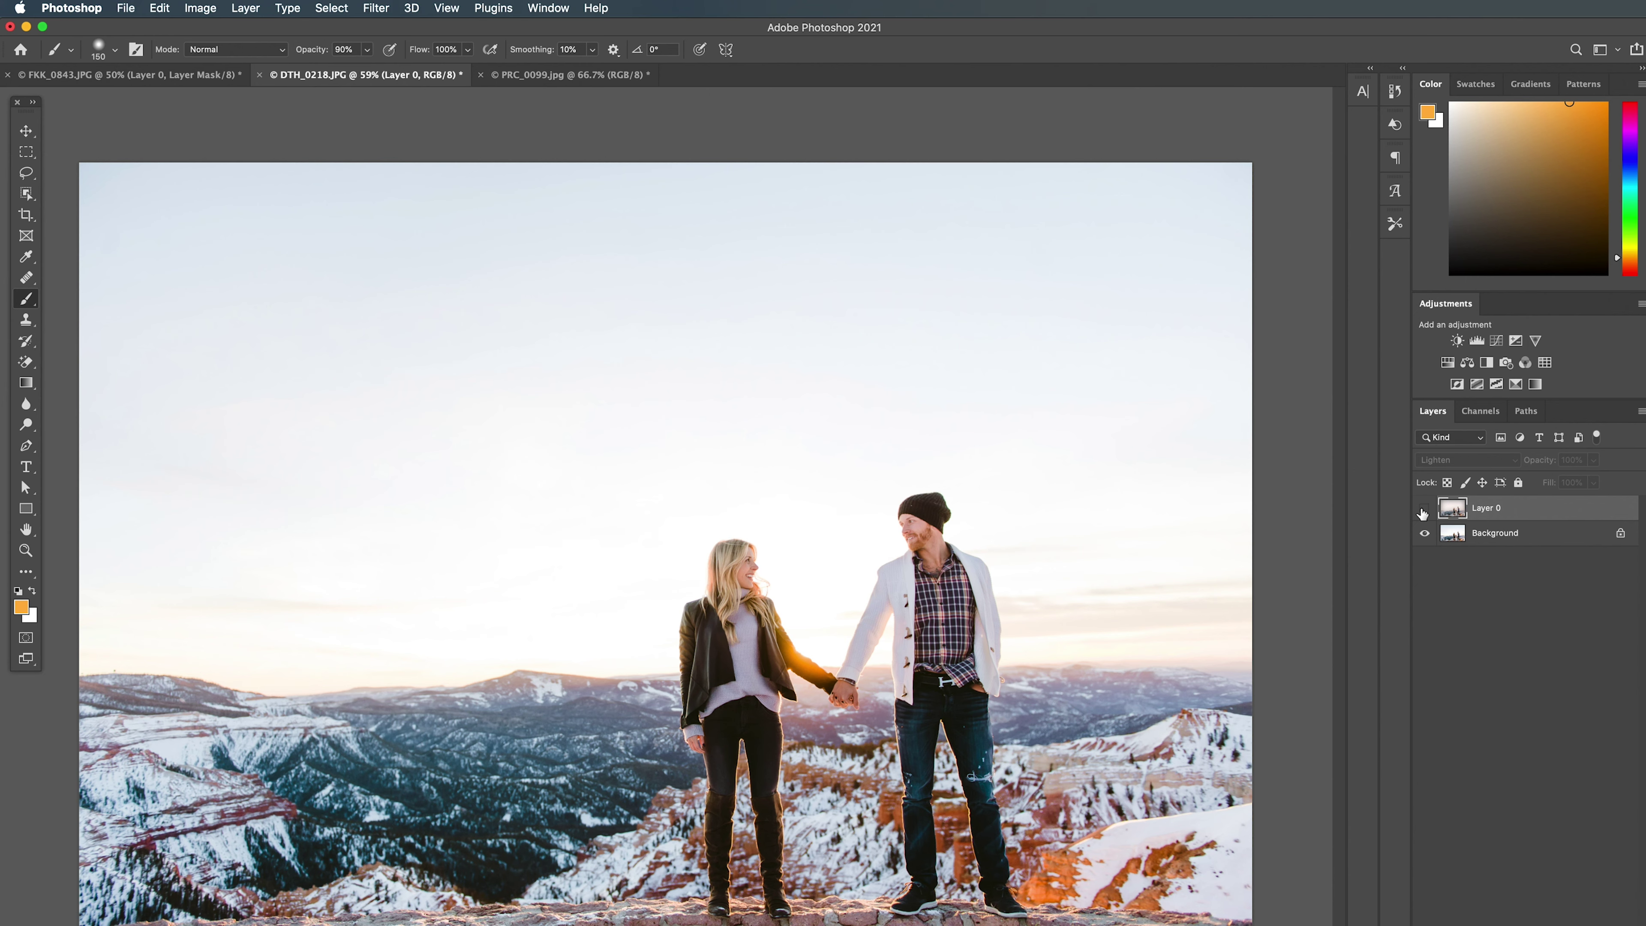
click(1423, 512)
click(1423, 511)
click(1422, 512)
Mask the haze off the couple with a 200-400 brush and compare the result
key(d)
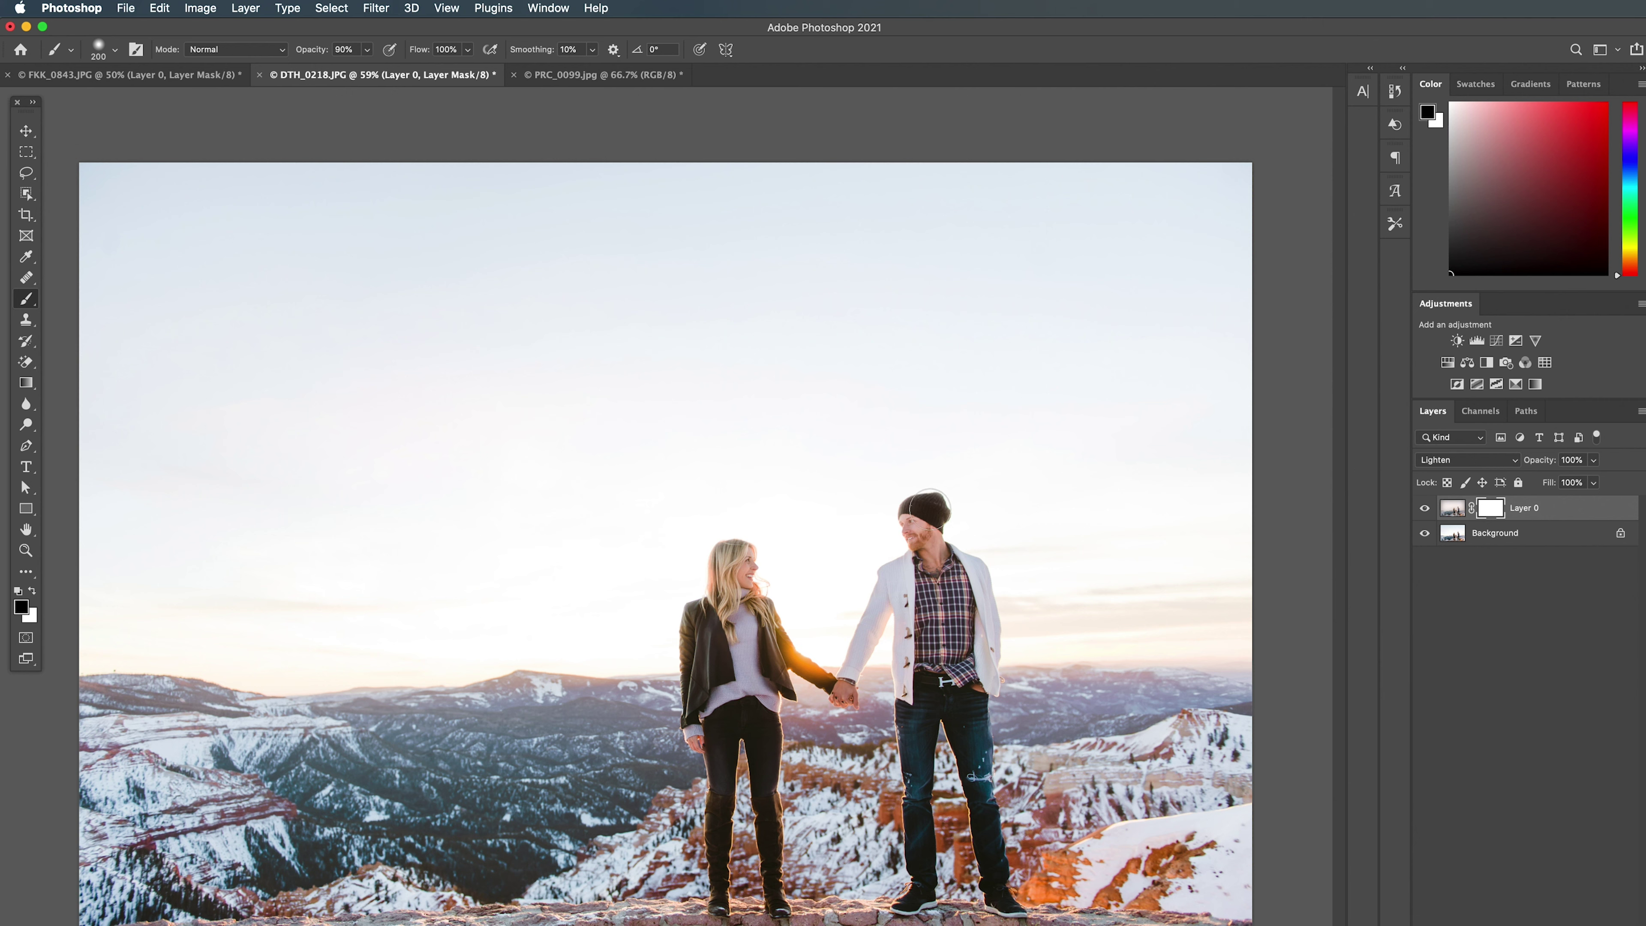
key(bracketright)
key(bracketright)
drag(928, 505, 894, 521)
key(bracketright)
key(bracketright)
key(bracketright)
click(1424, 508)
click(1424, 509)
click(1424, 508)
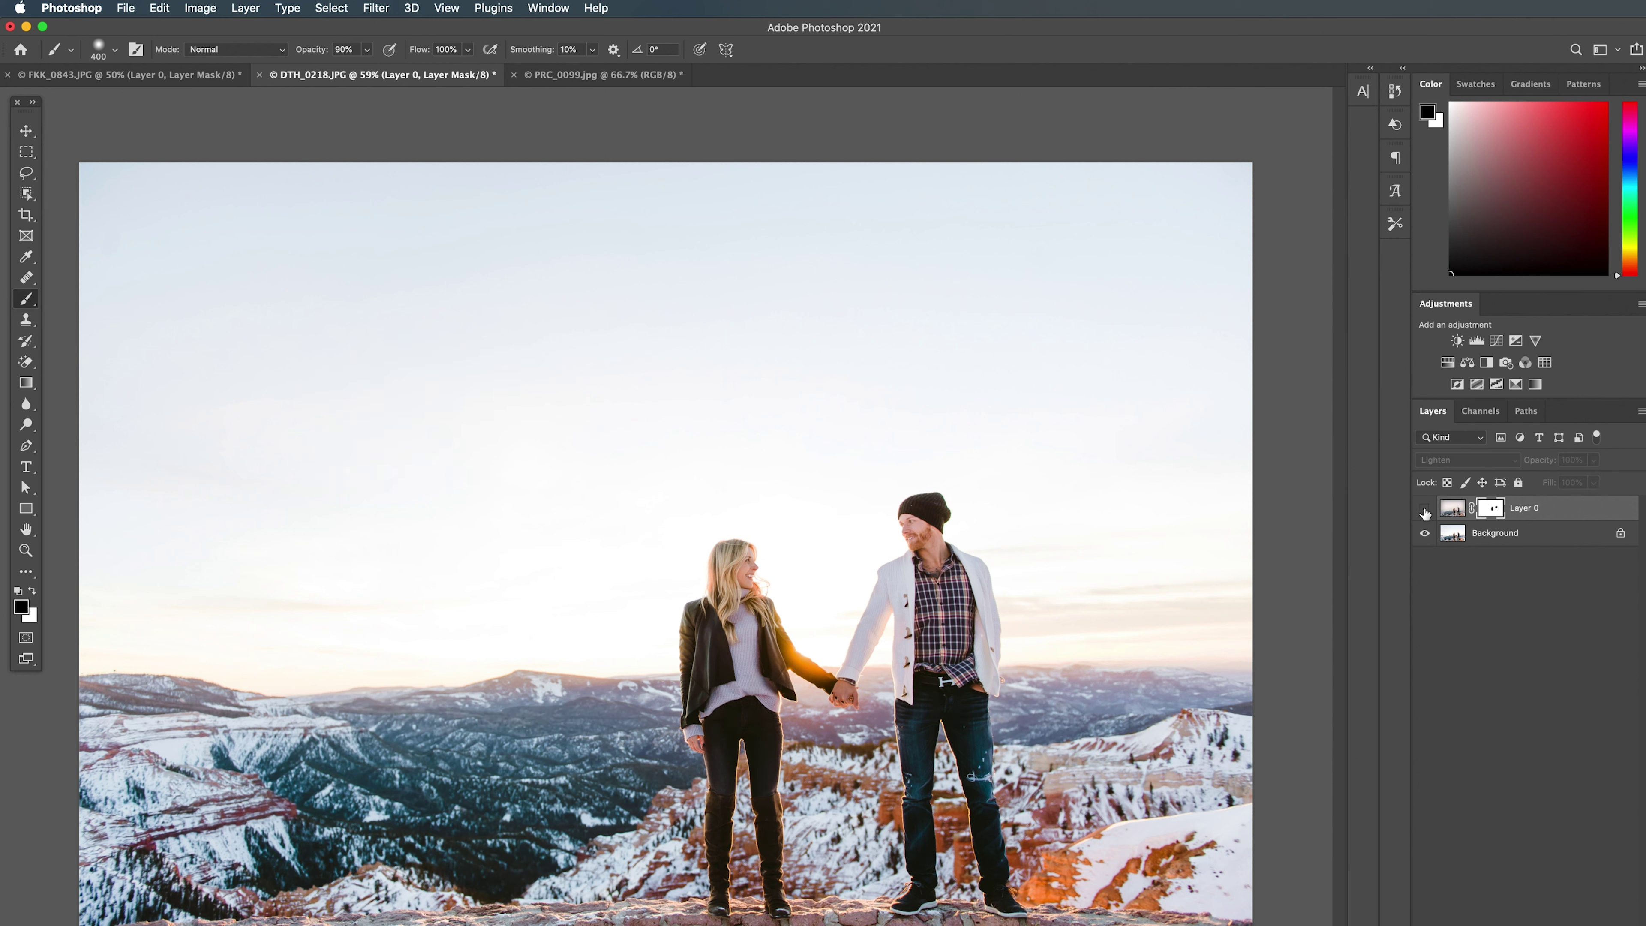
click(1424, 508)
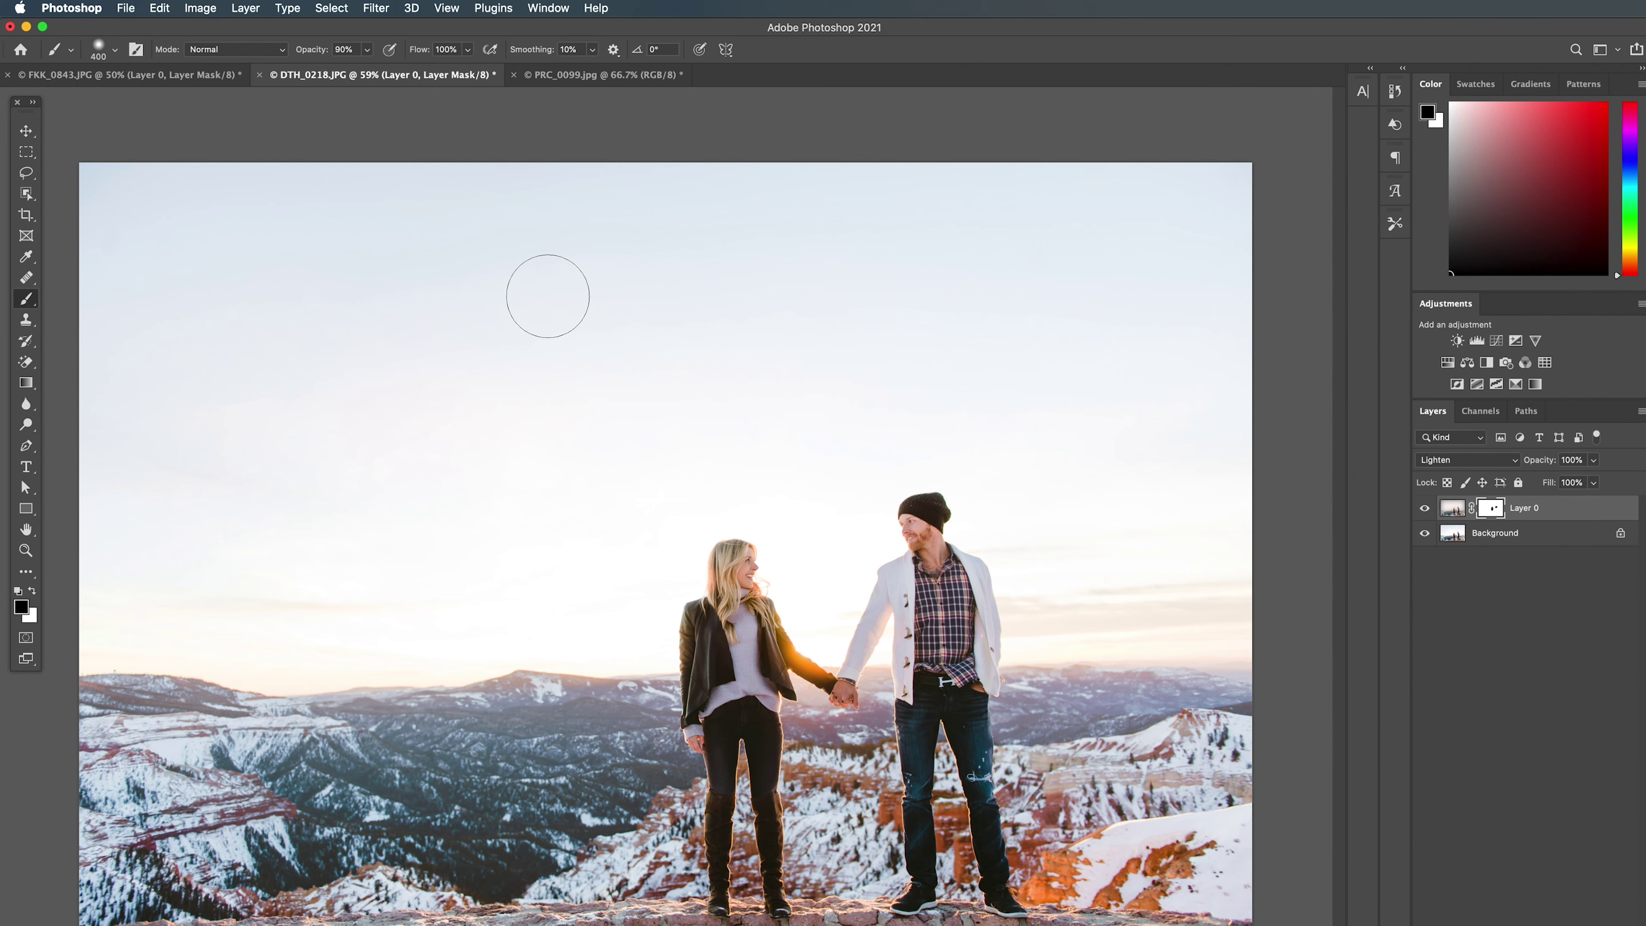
Scroll around the masked winter photo, then switch to the desert photo PRC_0099
scroll(838, 577, up, 5)
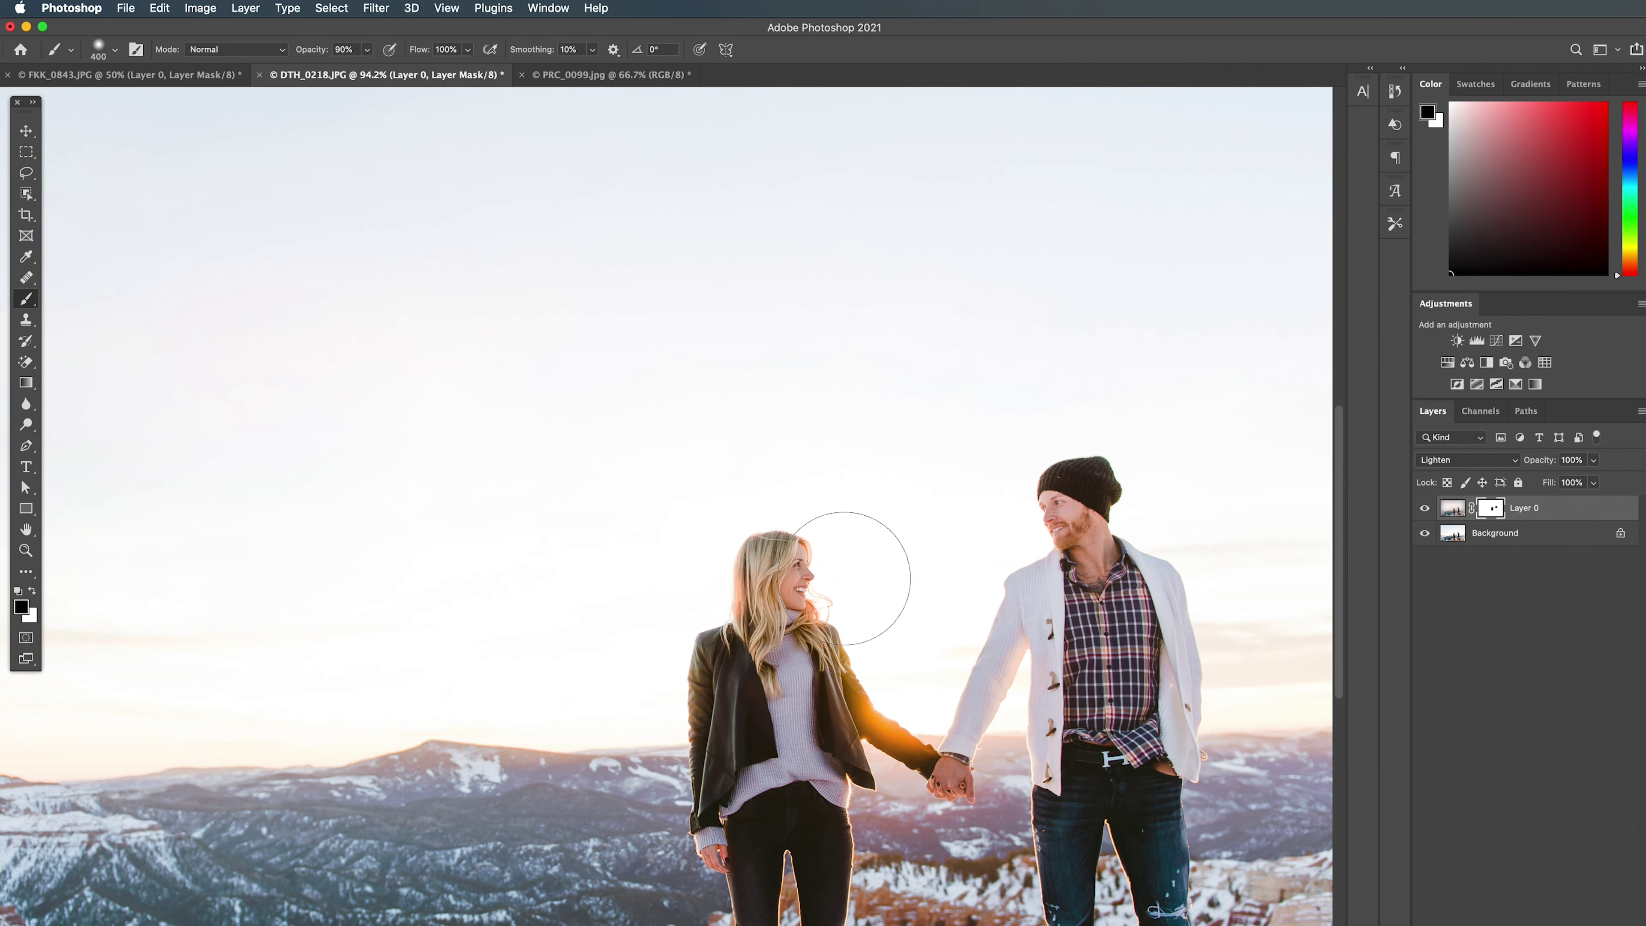
scroll(842, 577, down, 3)
scroll(836, 590, right, 5)
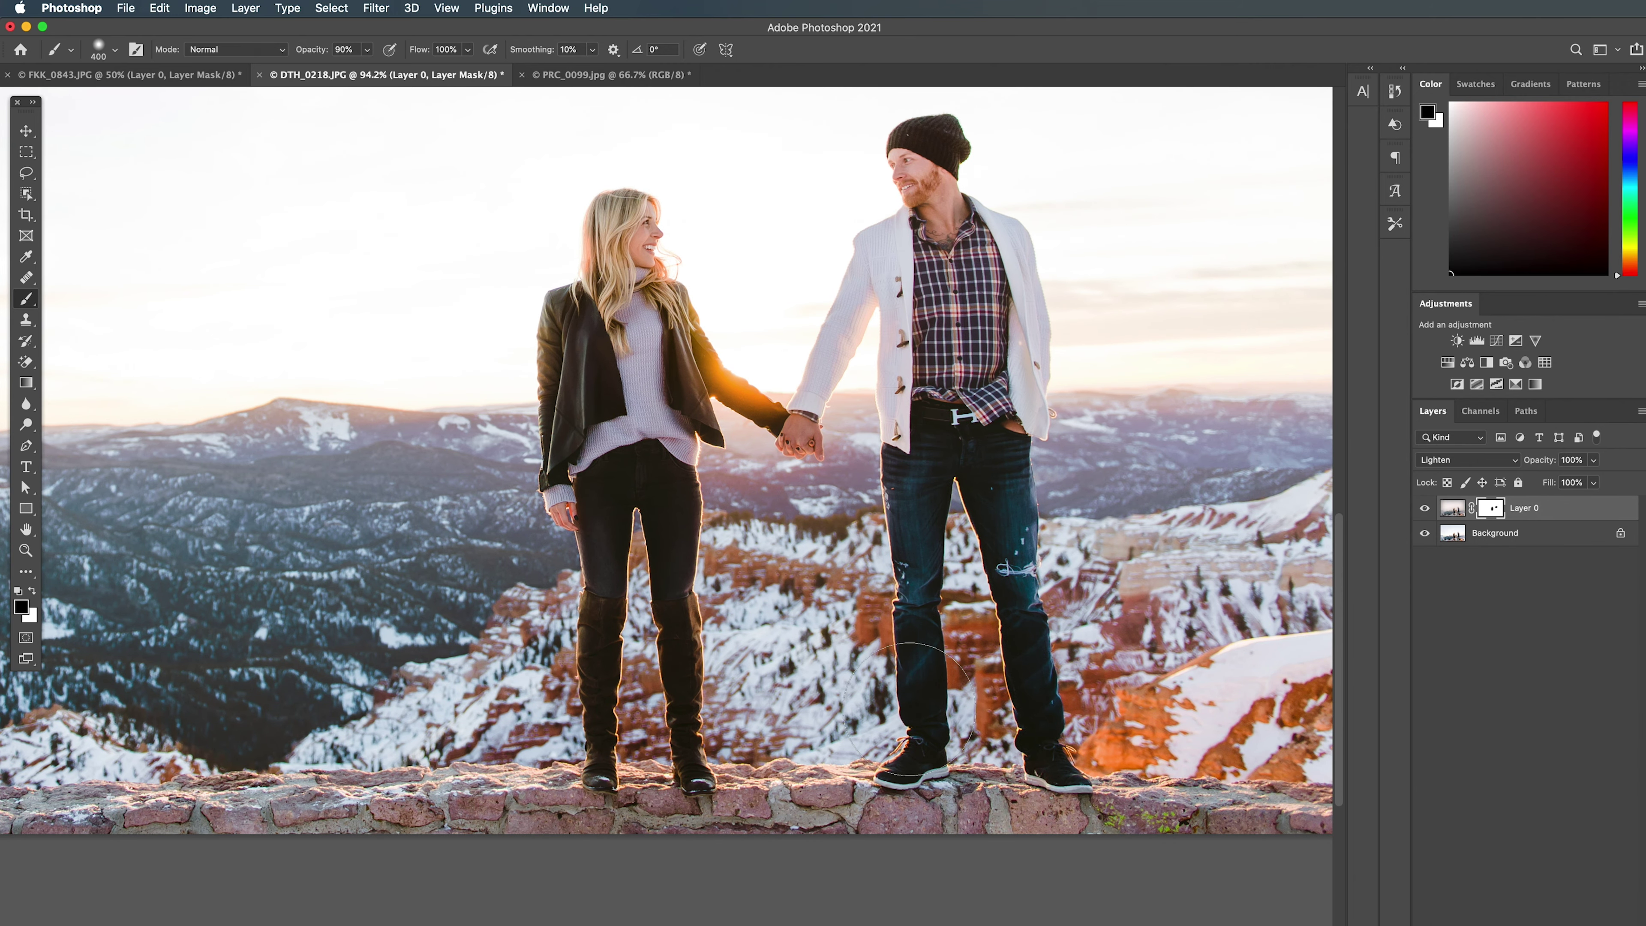
scroll(907, 680, up, 5)
click(571, 77)
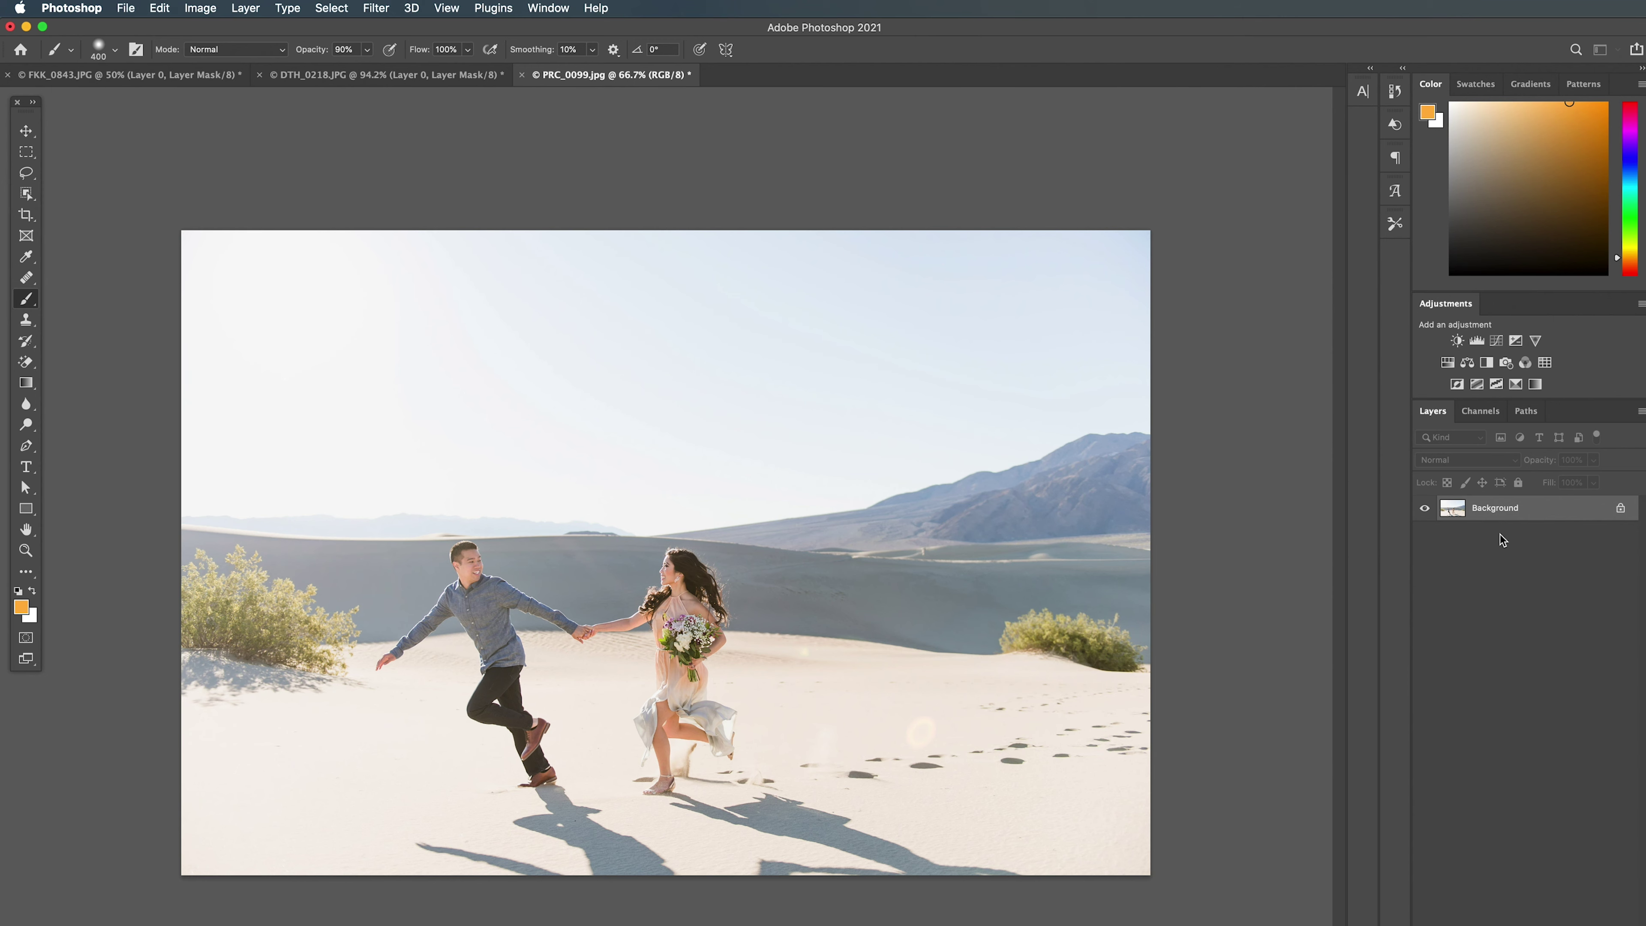
Open Neural Filters on PRC_0099 and enable Depth-Aware Haze with Haze 57 and Warmth -5
click(368, 7)
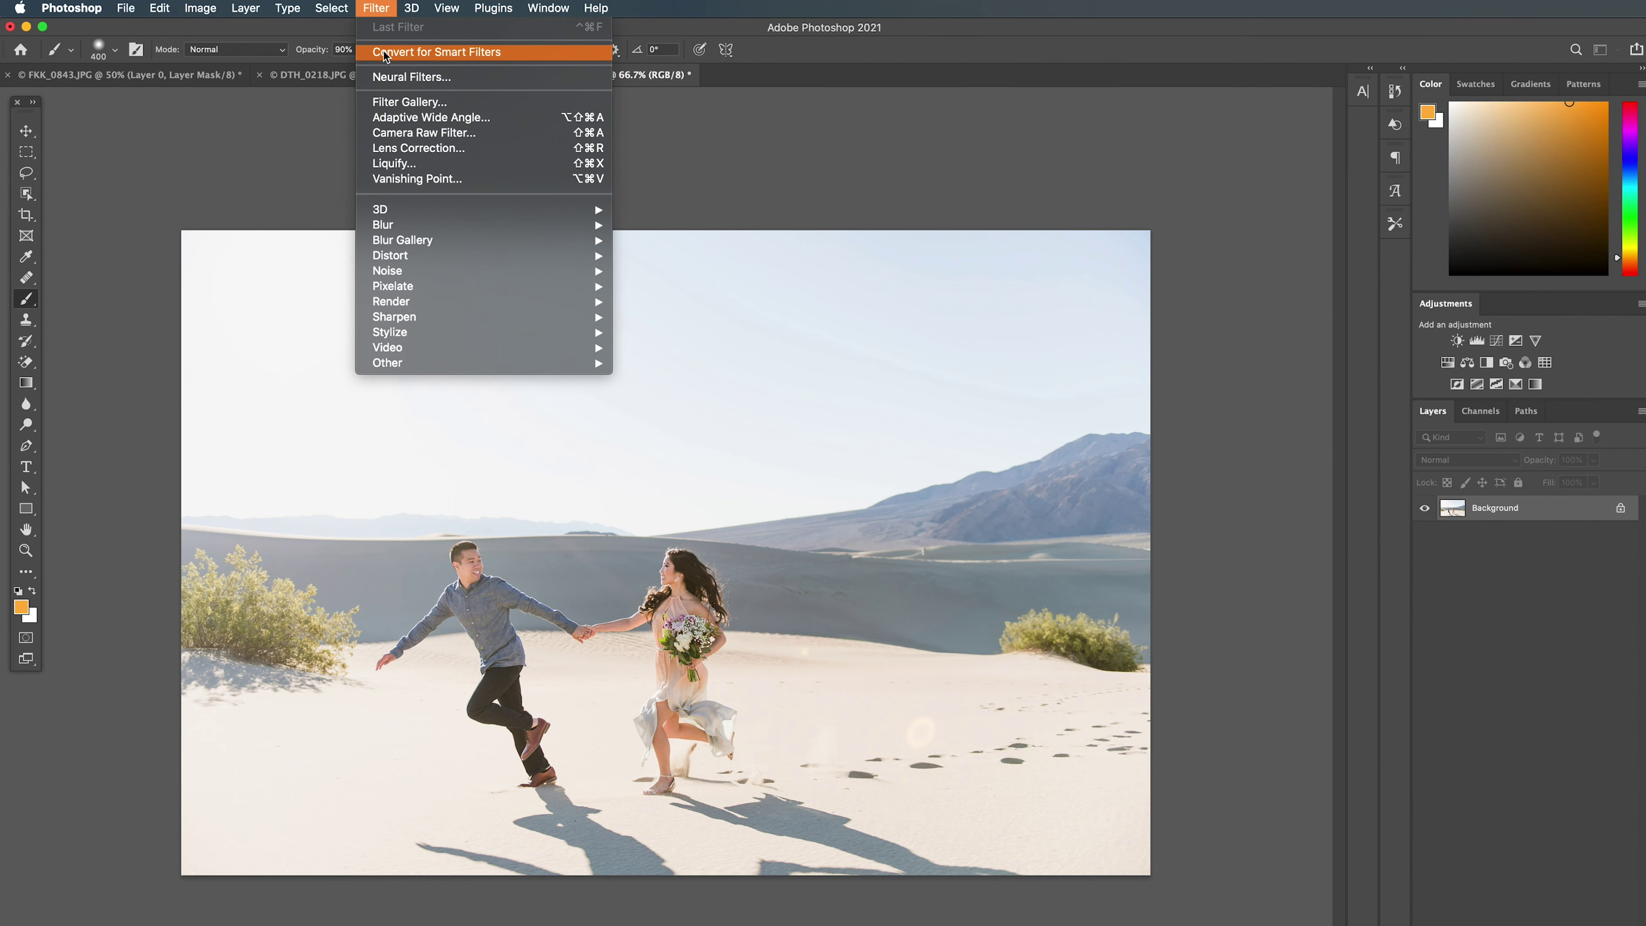
click(394, 79)
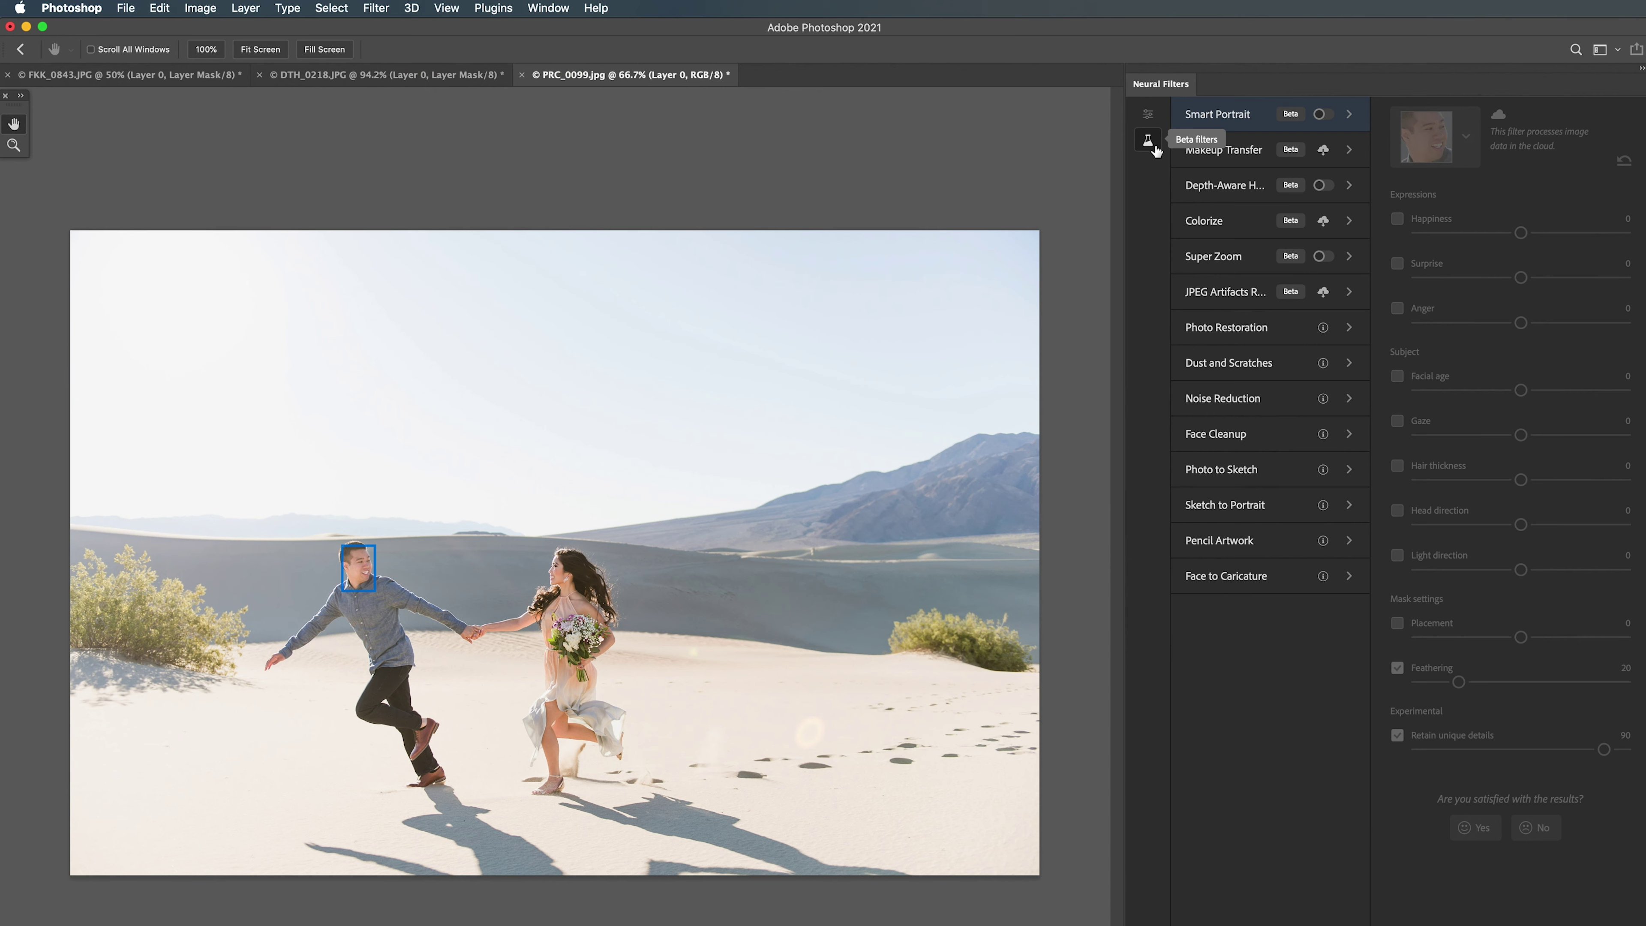
click(1319, 186)
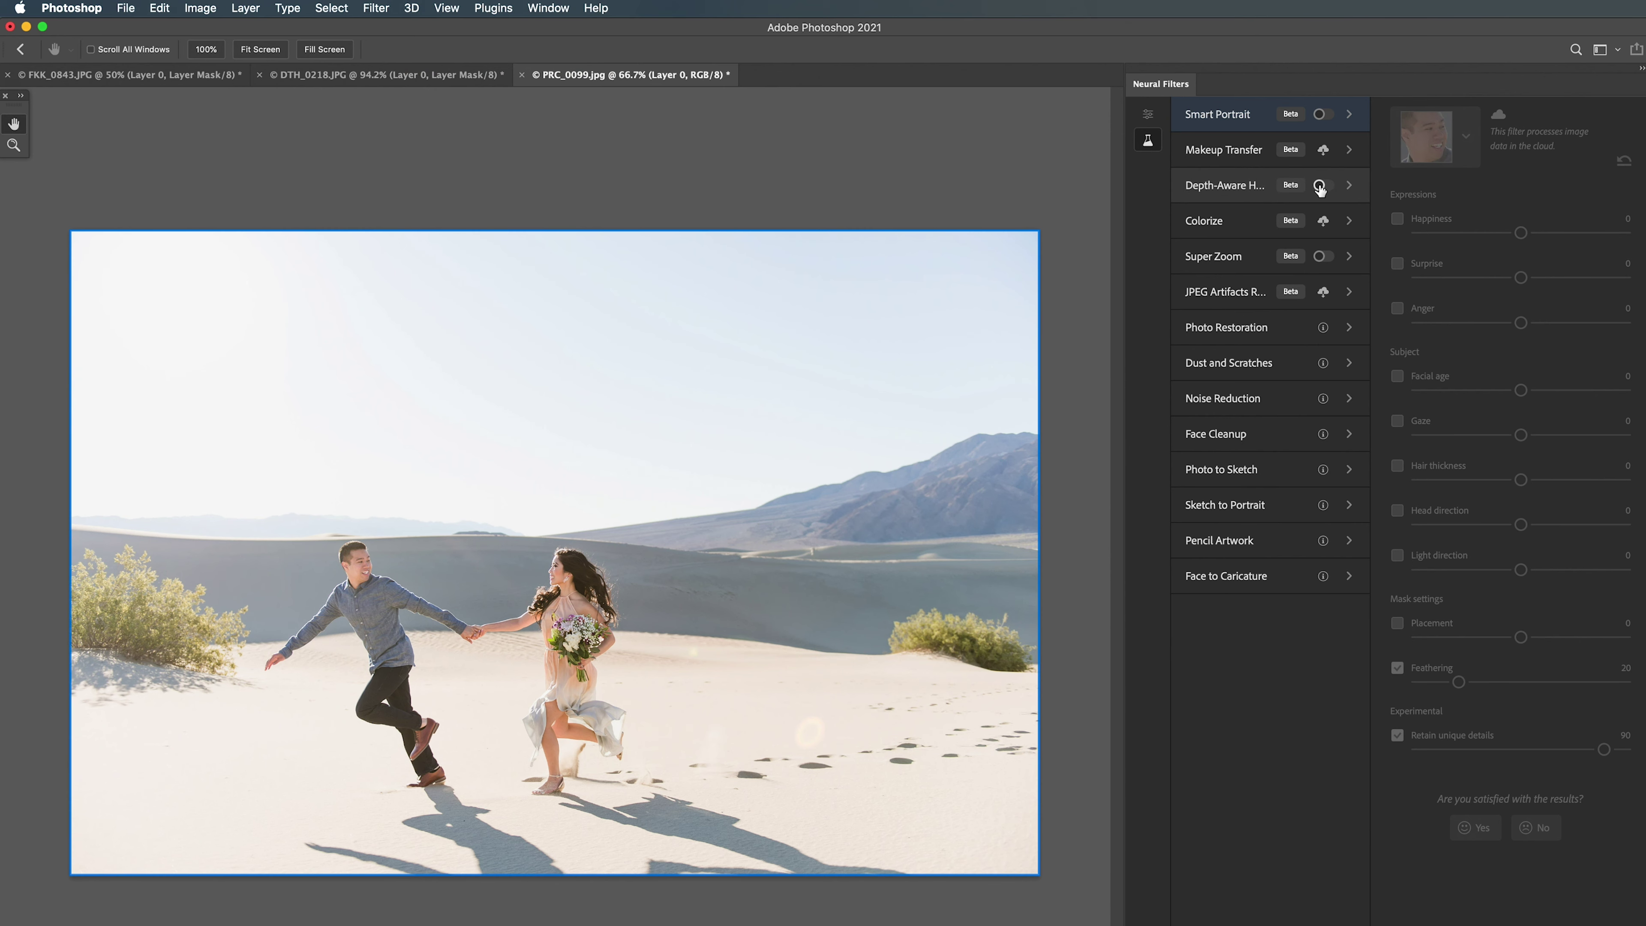
click(1320, 187)
drag(1521, 210, 1536, 211)
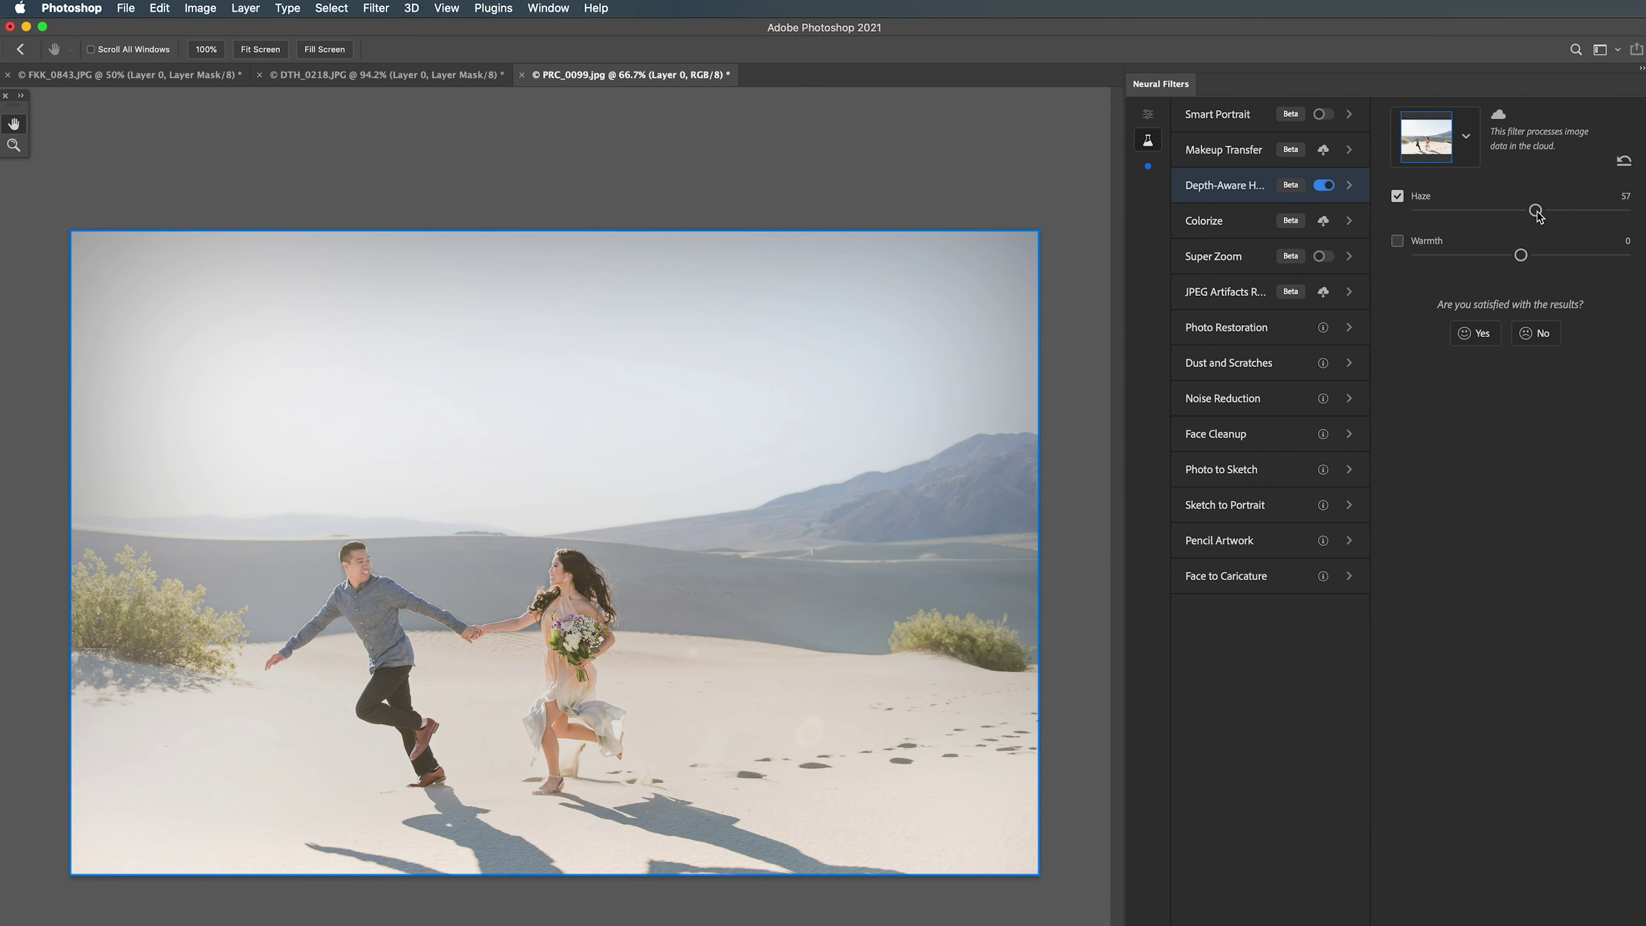
click(1397, 240)
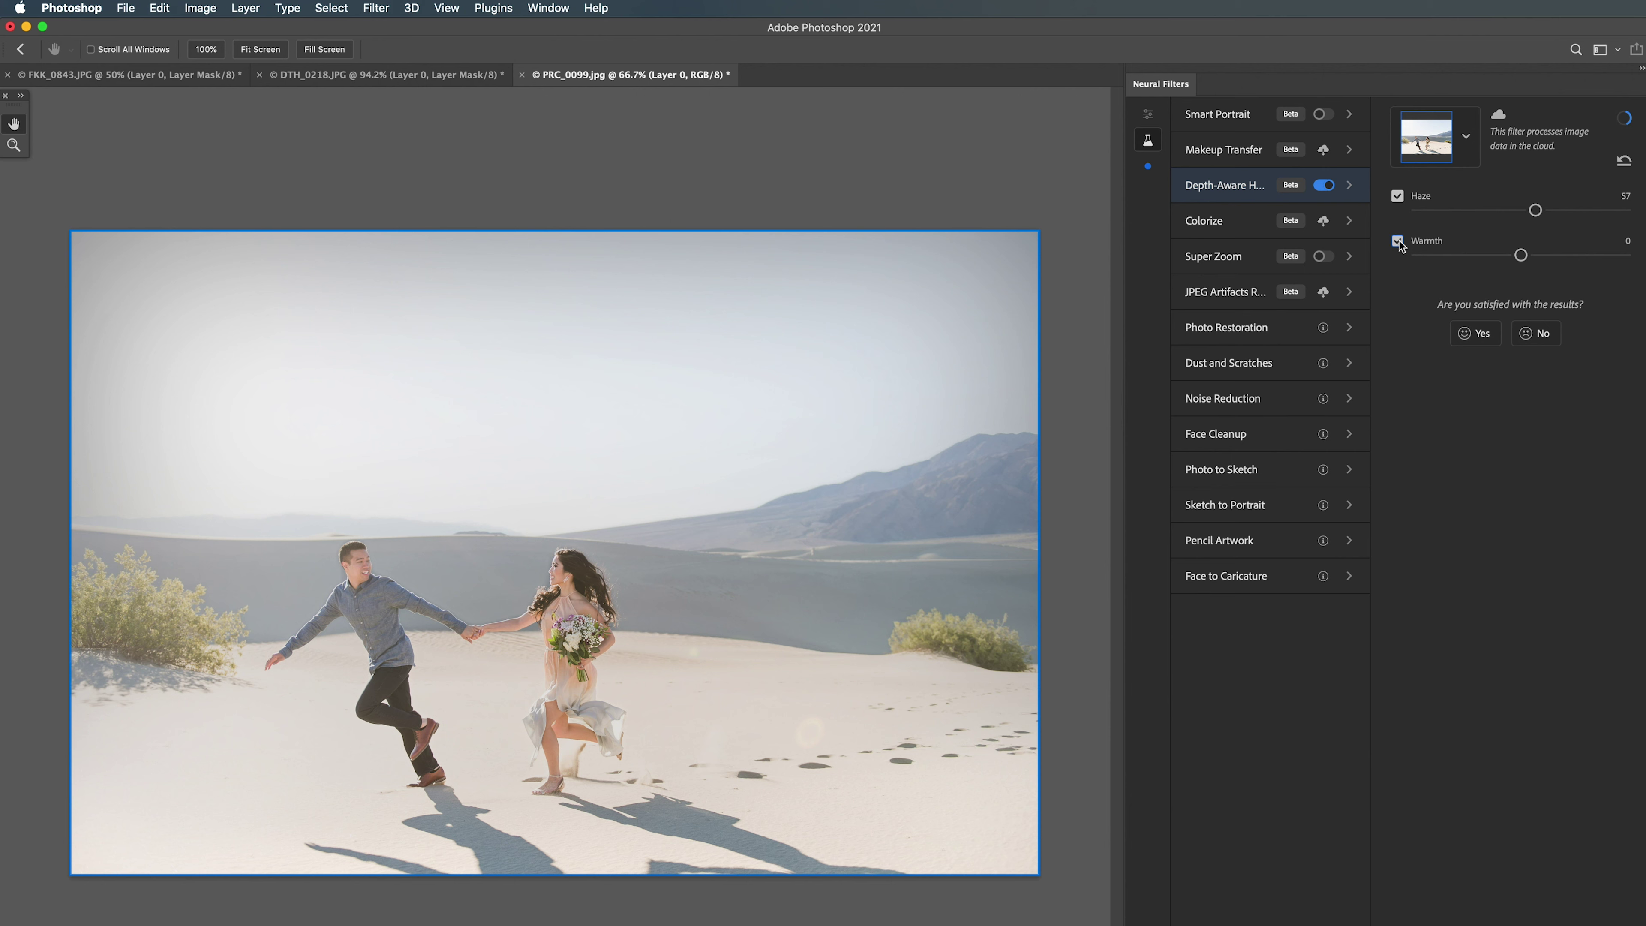
click(1521, 260)
drag(1519, 259, 1510, 260)
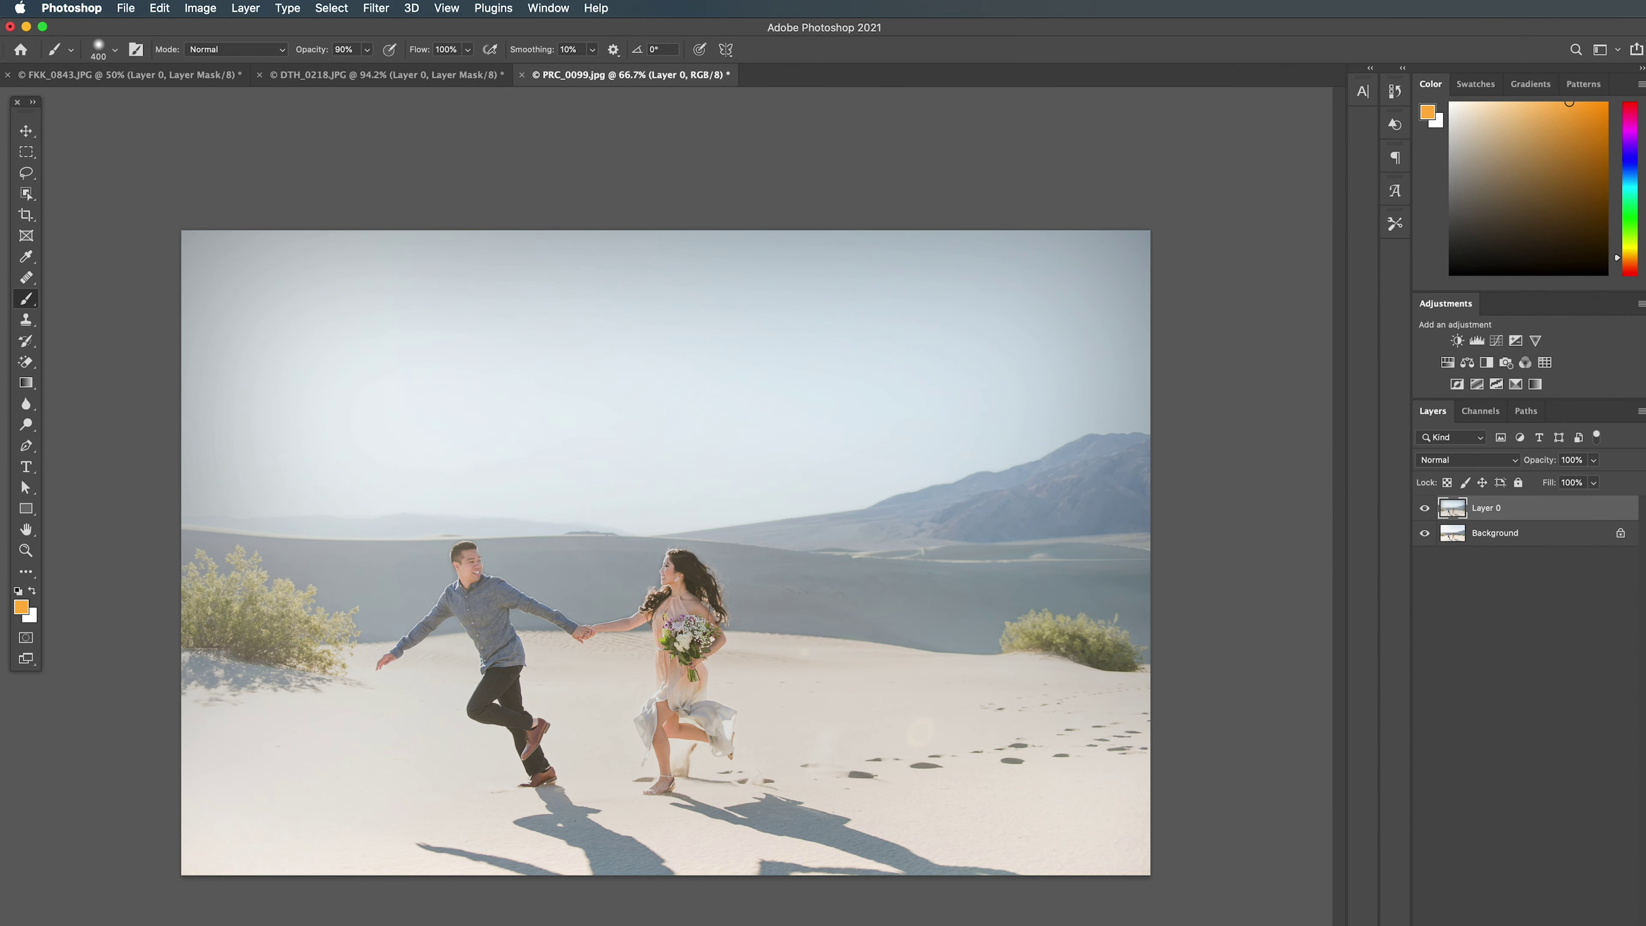
View the desert photo at 100% and set Layer 0 to Lighten, toggling it to compare
key(super+plus)
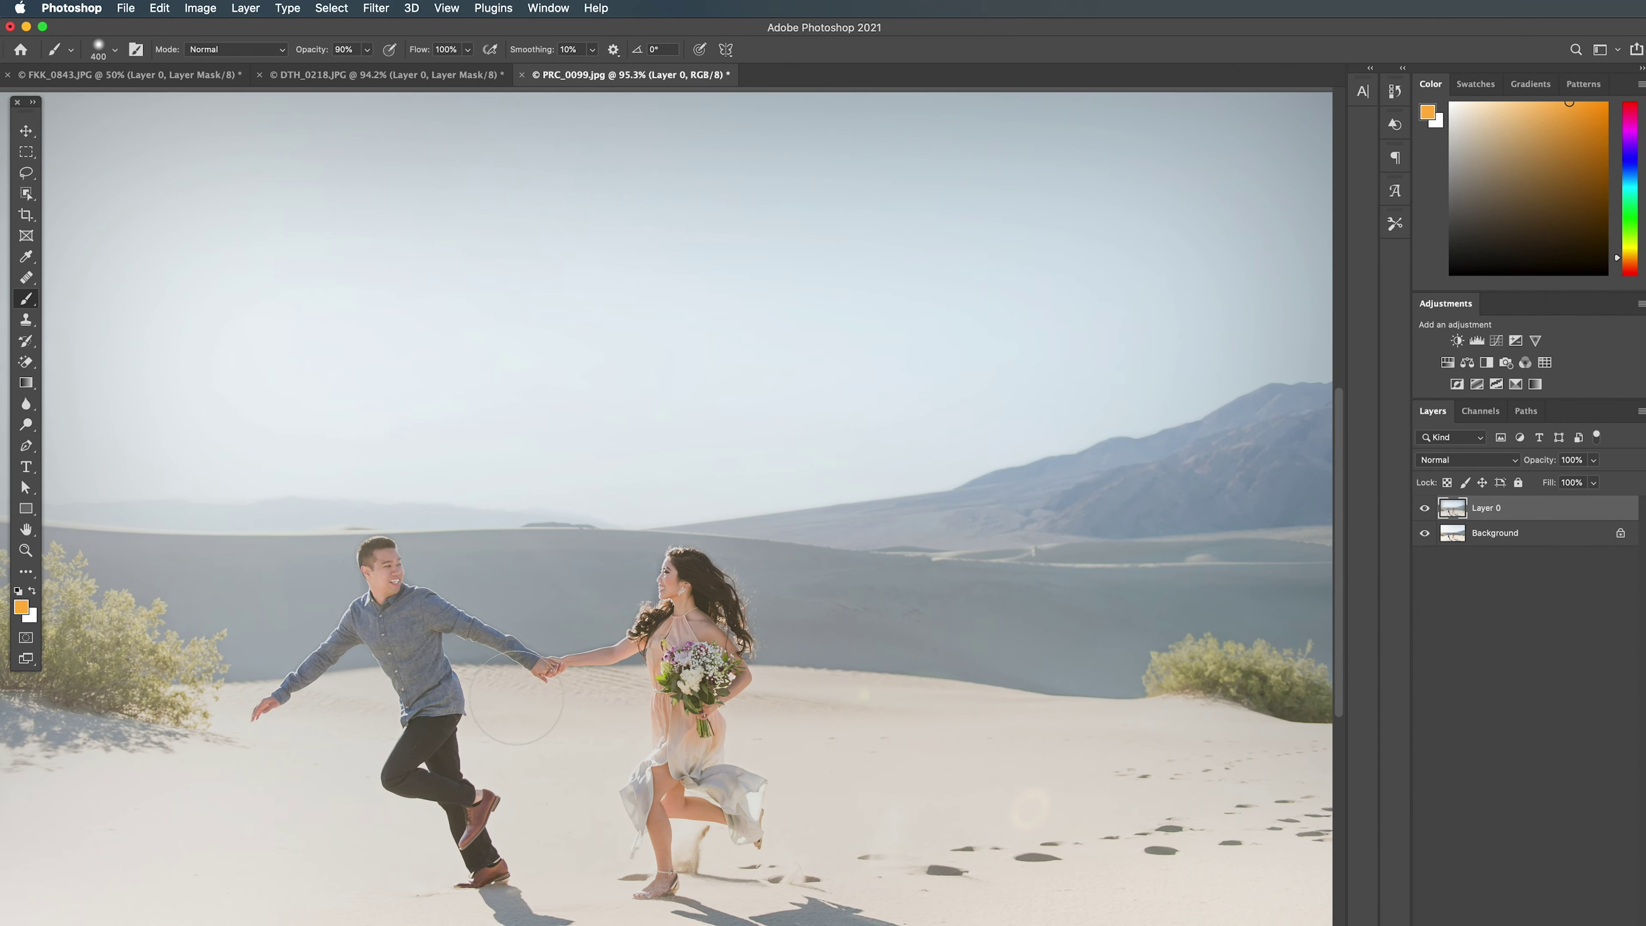
click(1466, 460)
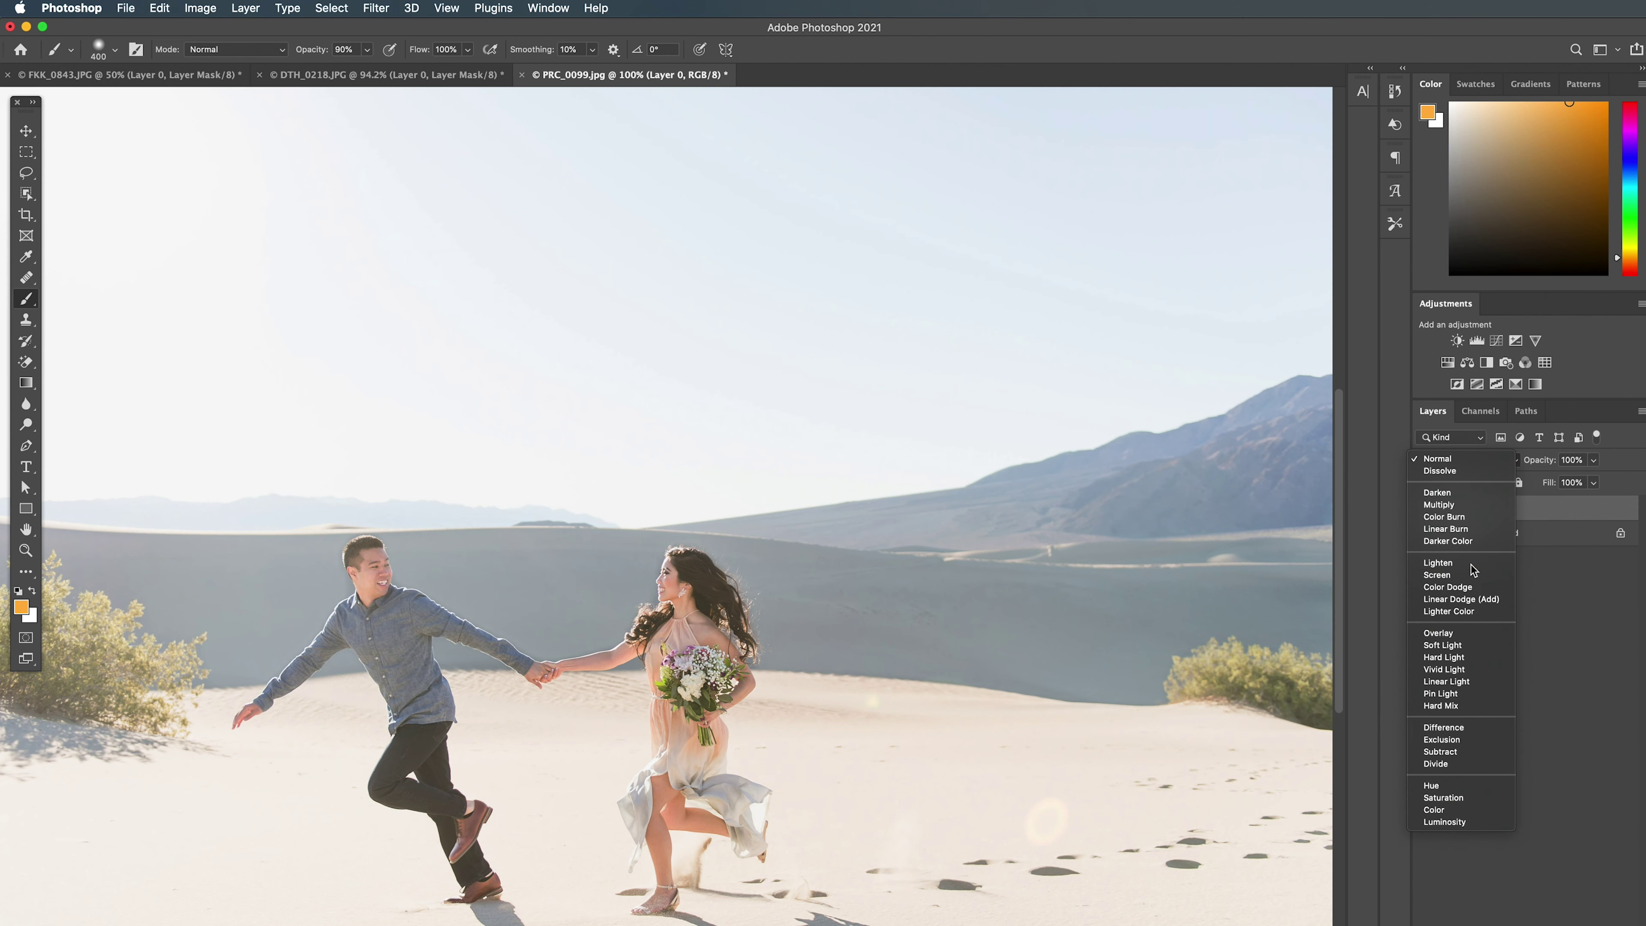
click(1473, 563)
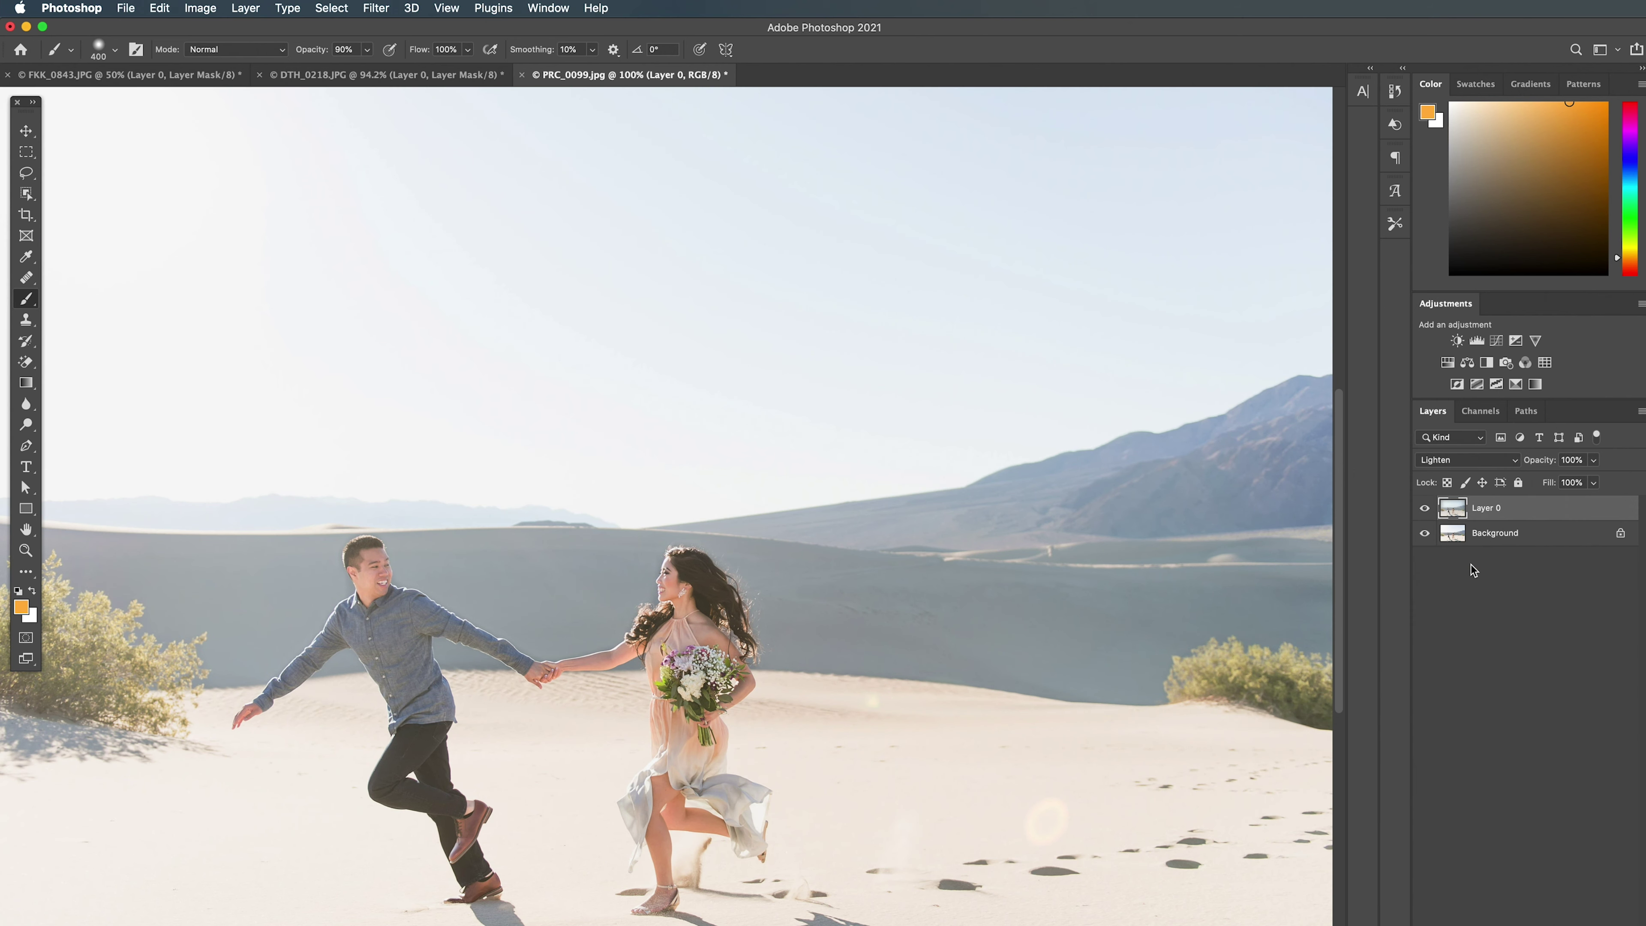
click(1423, 507)
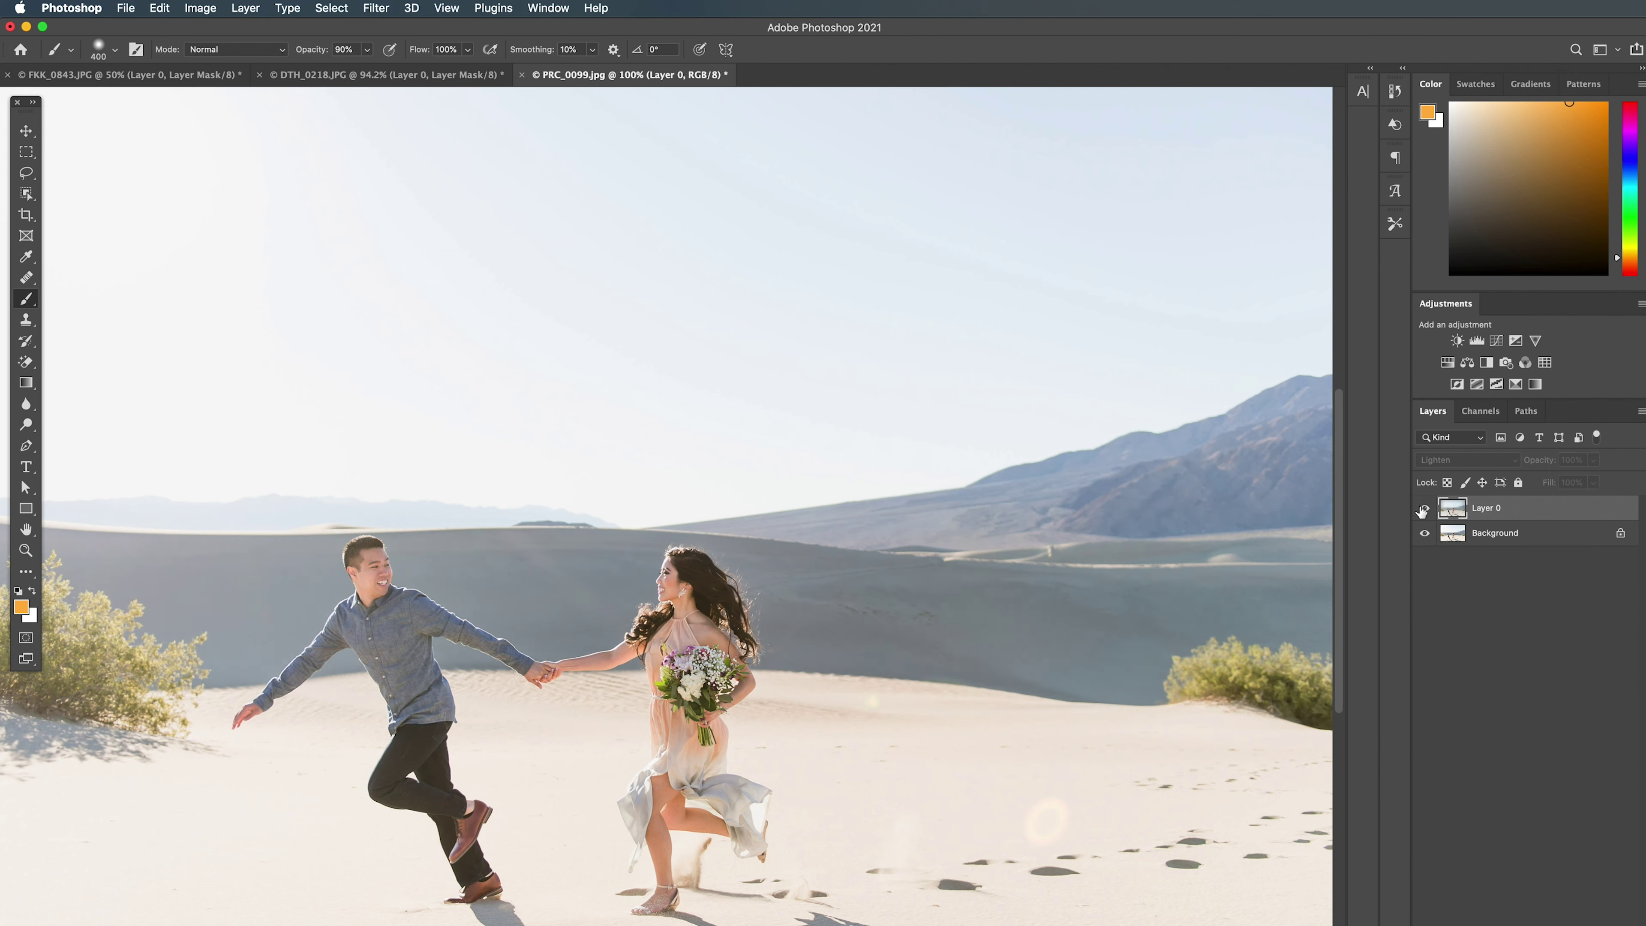
click(1423, 507)
Pan around the desert photo comparing the haze layer, then switch to FKK_0843
scroll(429, 770, left, 8)
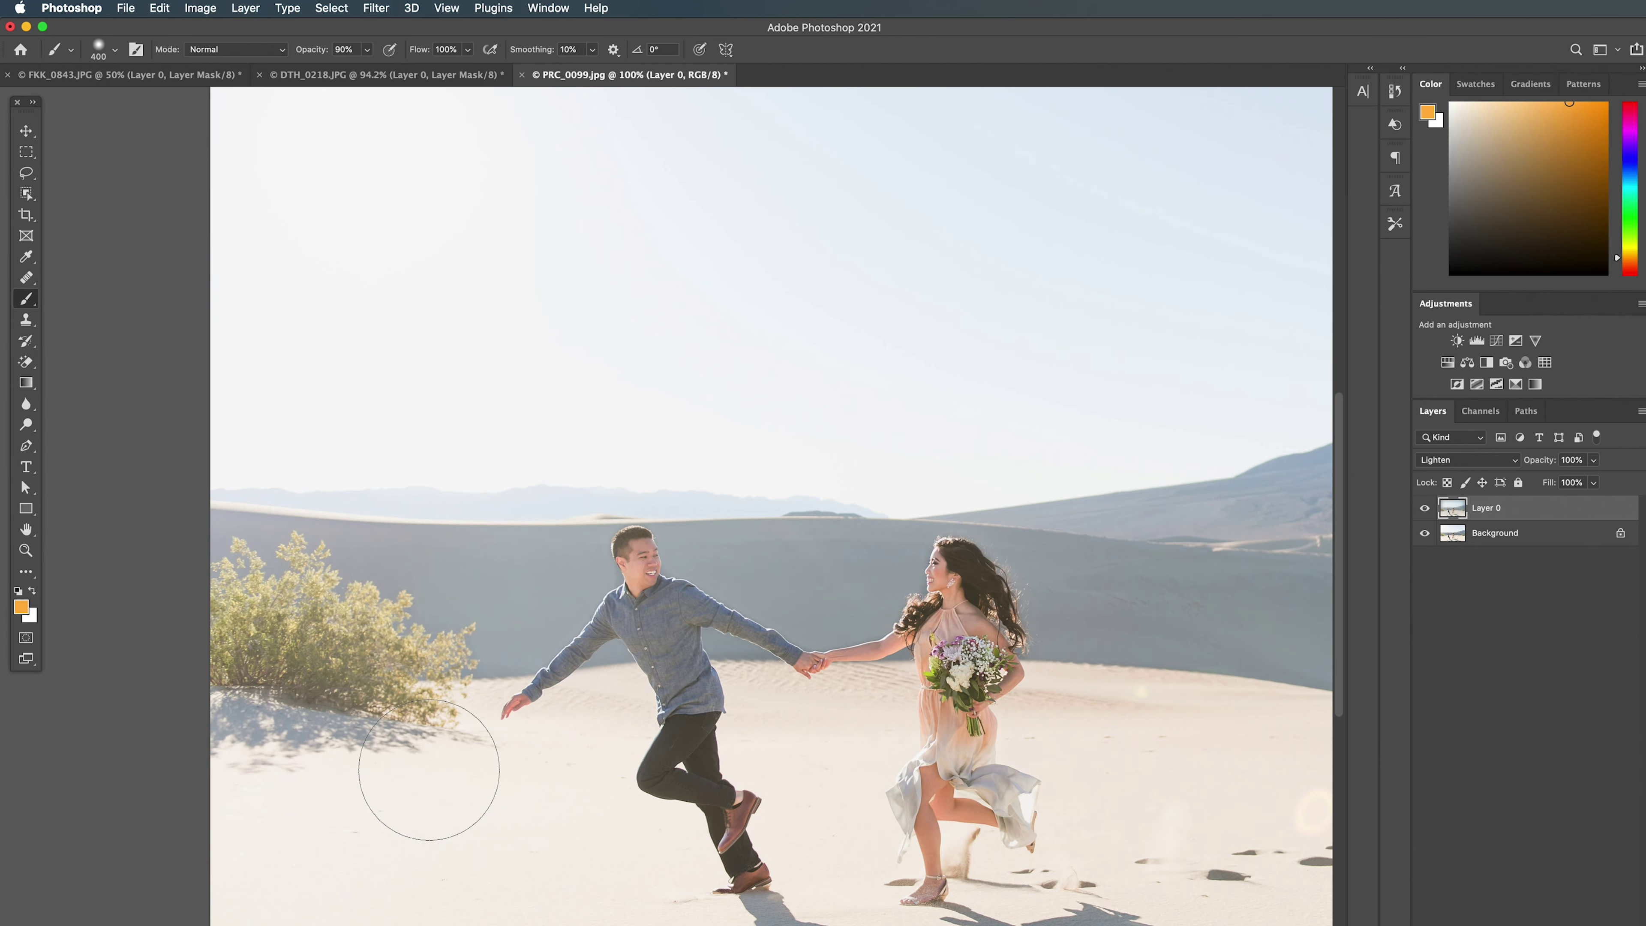
scroll(429, 770, up, 5)
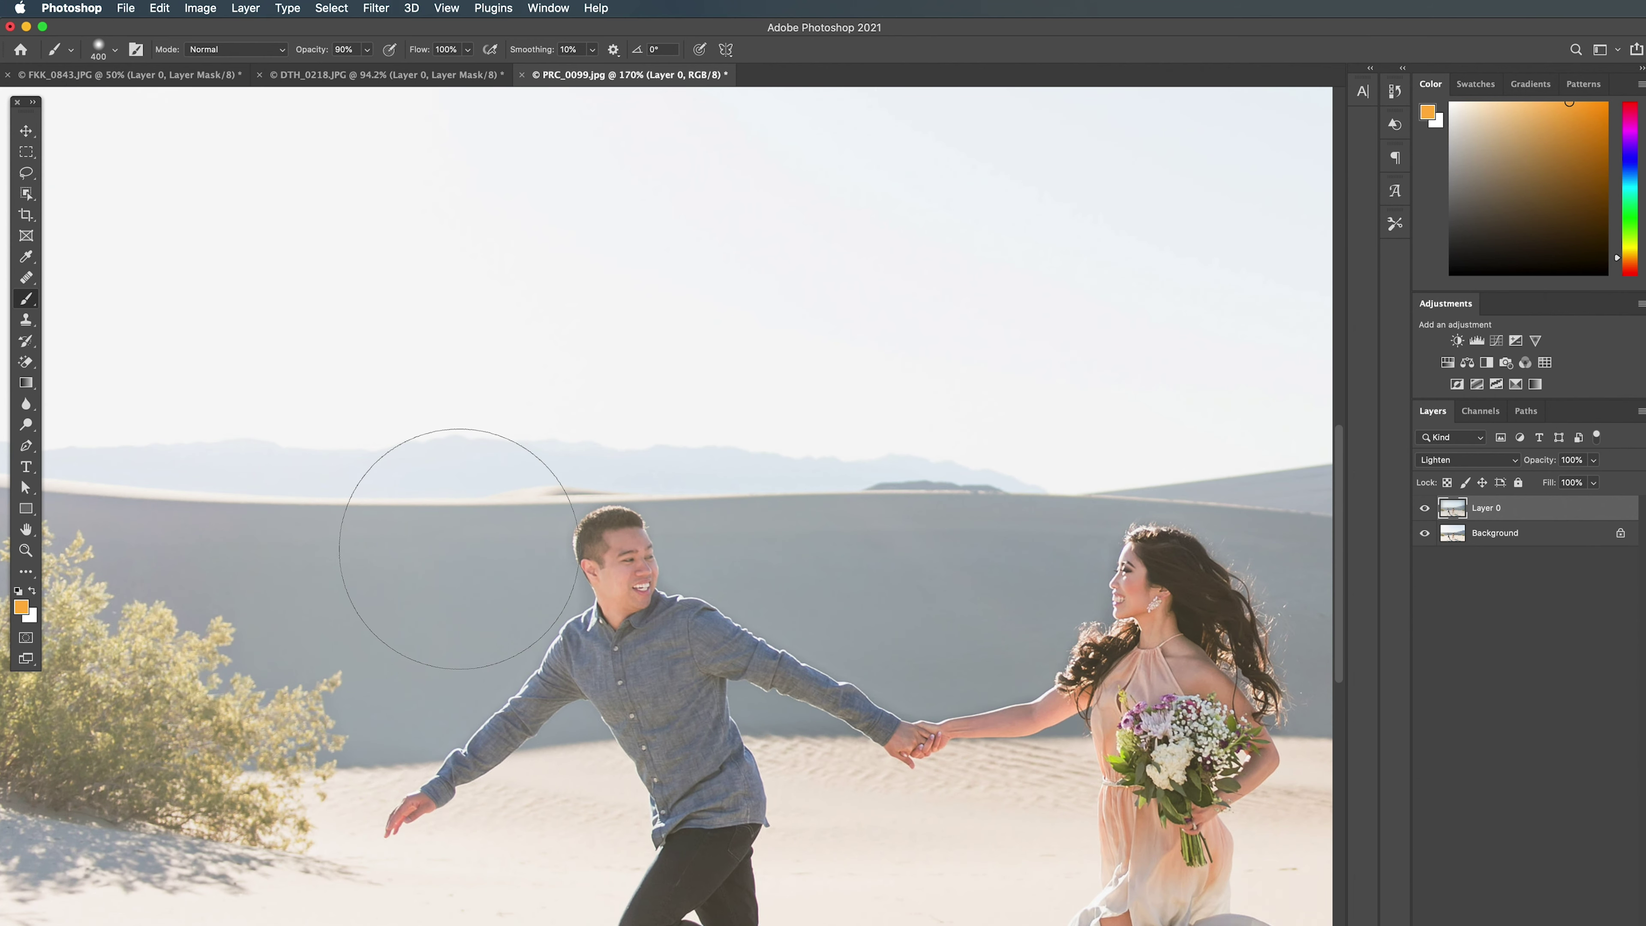
key(bracketleft)
key(bracketleft)
key(bracketleft)
key(bracketleft)
key(bracketleft)
key(bracketleft)
key(bracketleft)
key(bracketleft)
key(bracketleft)
key(bracketleft)
key(bracketleft)
key(bracketleft)
key(bracketleft)
scroll(856, 733, right, 5)
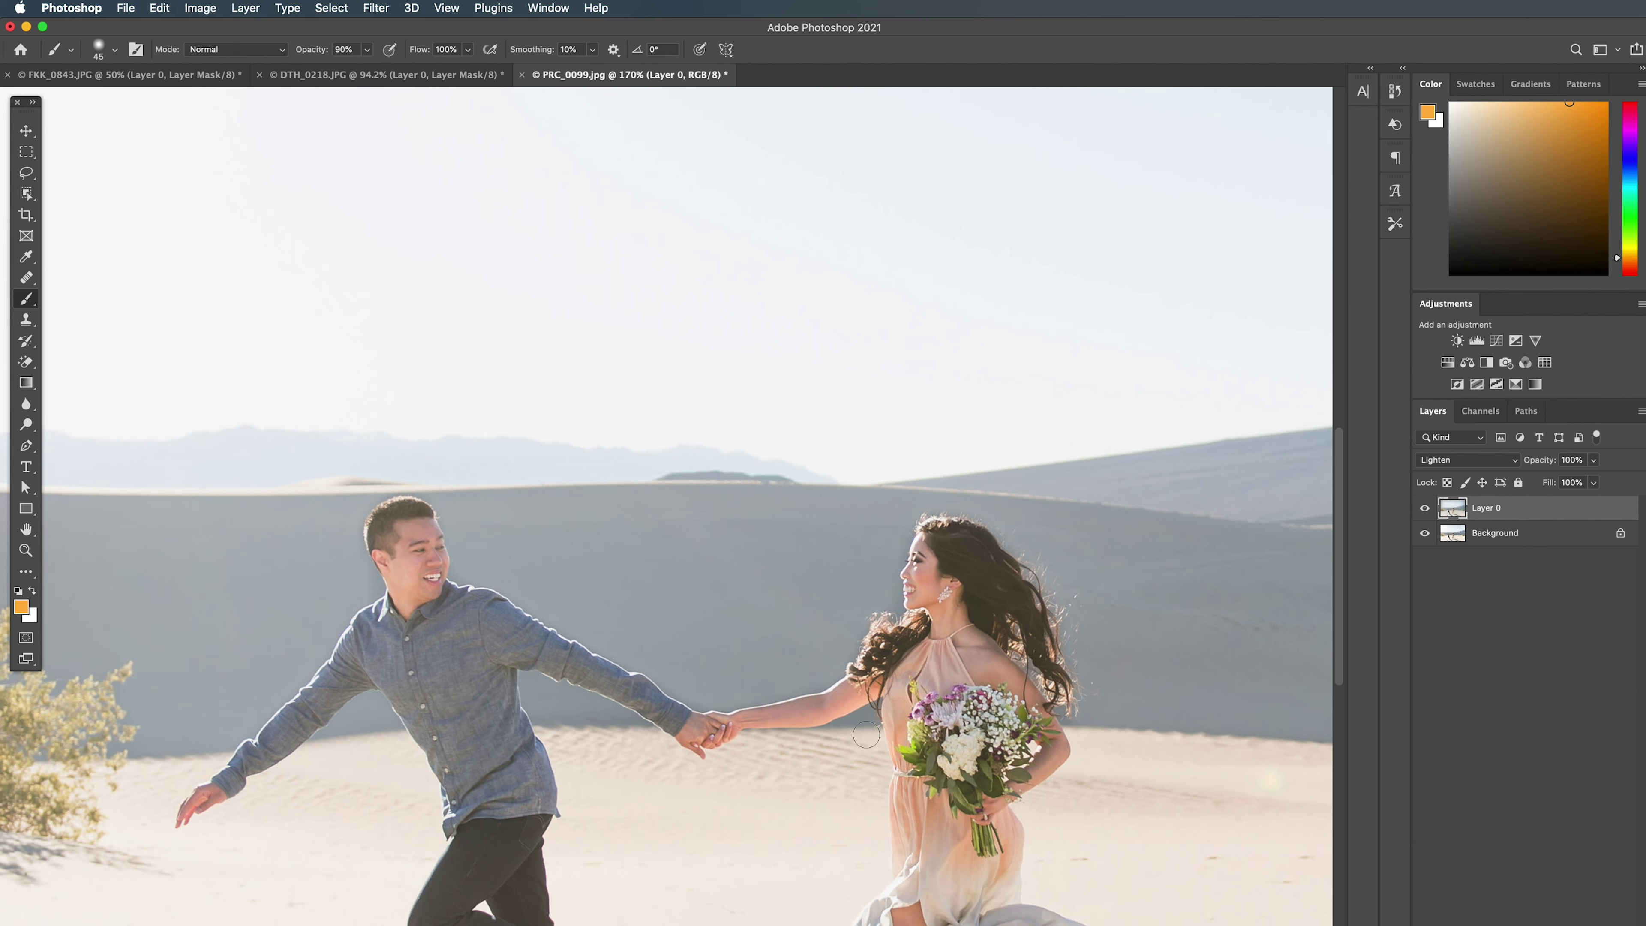
scroll(842, 771, down, 4)
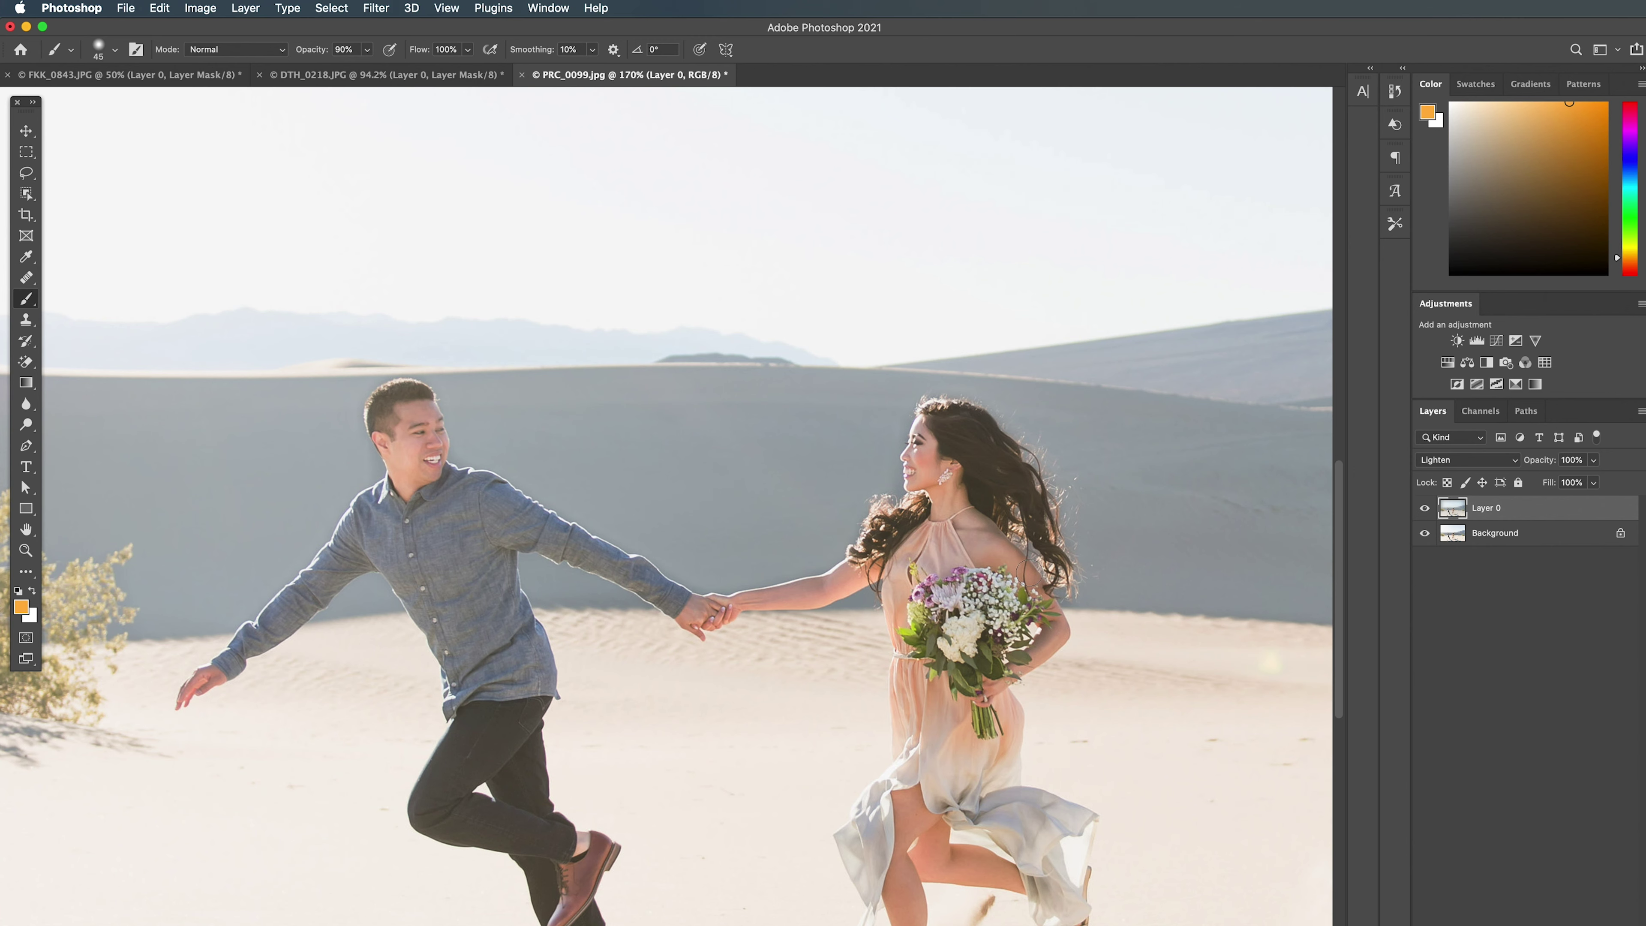
scroll(1029, 572, down, 10)
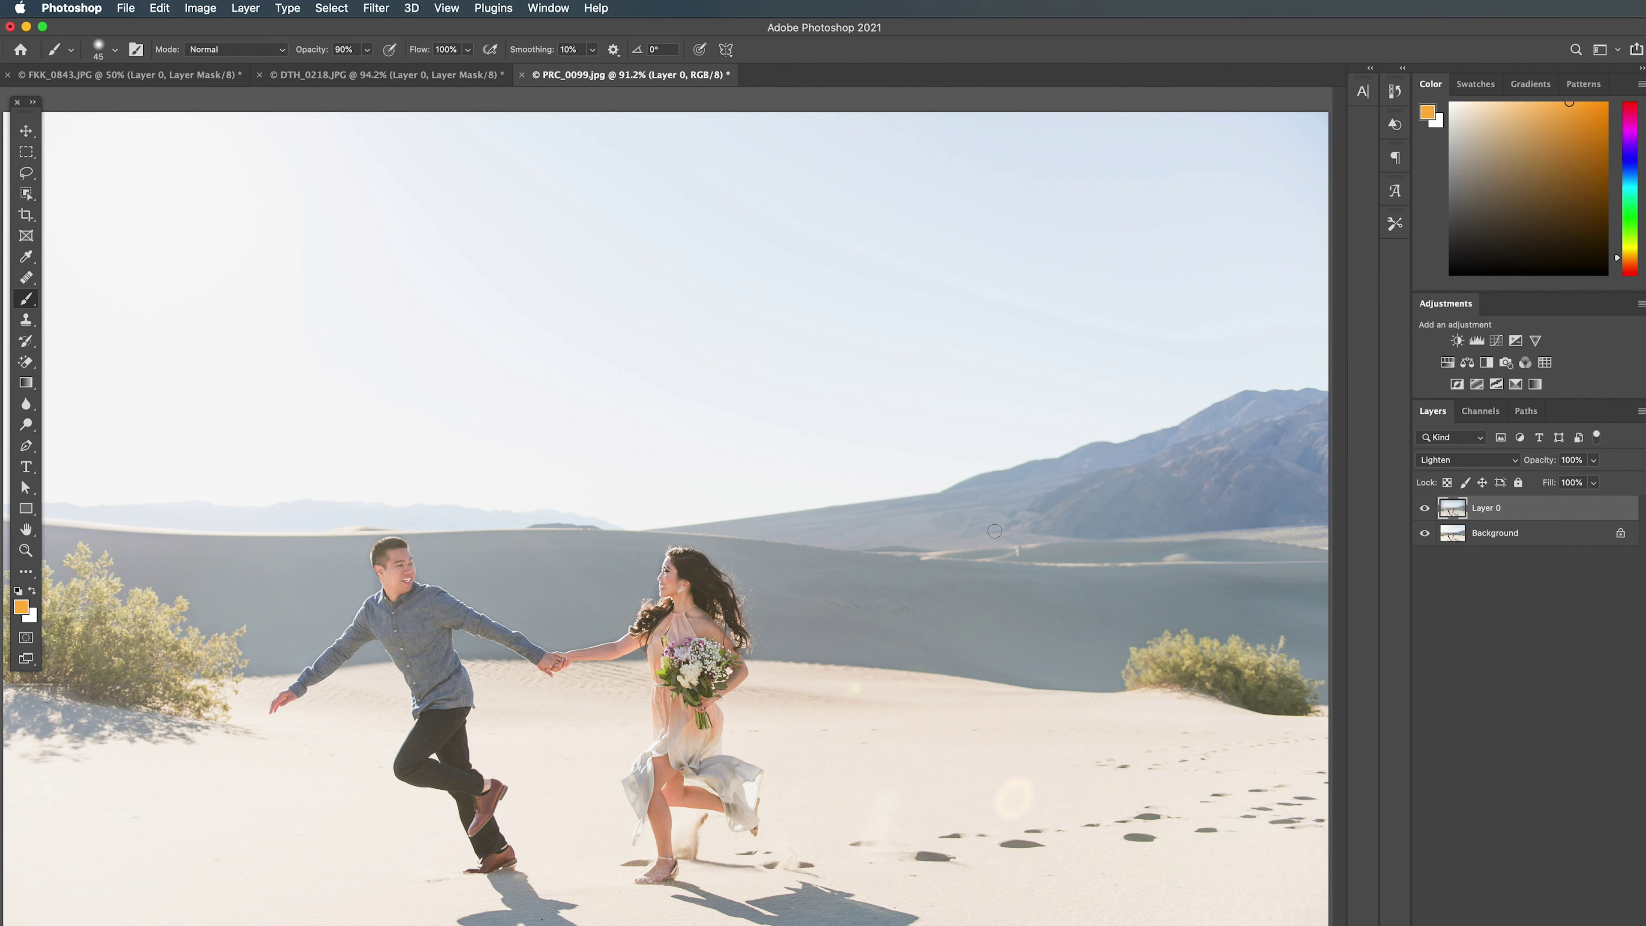
click(1425, 511)
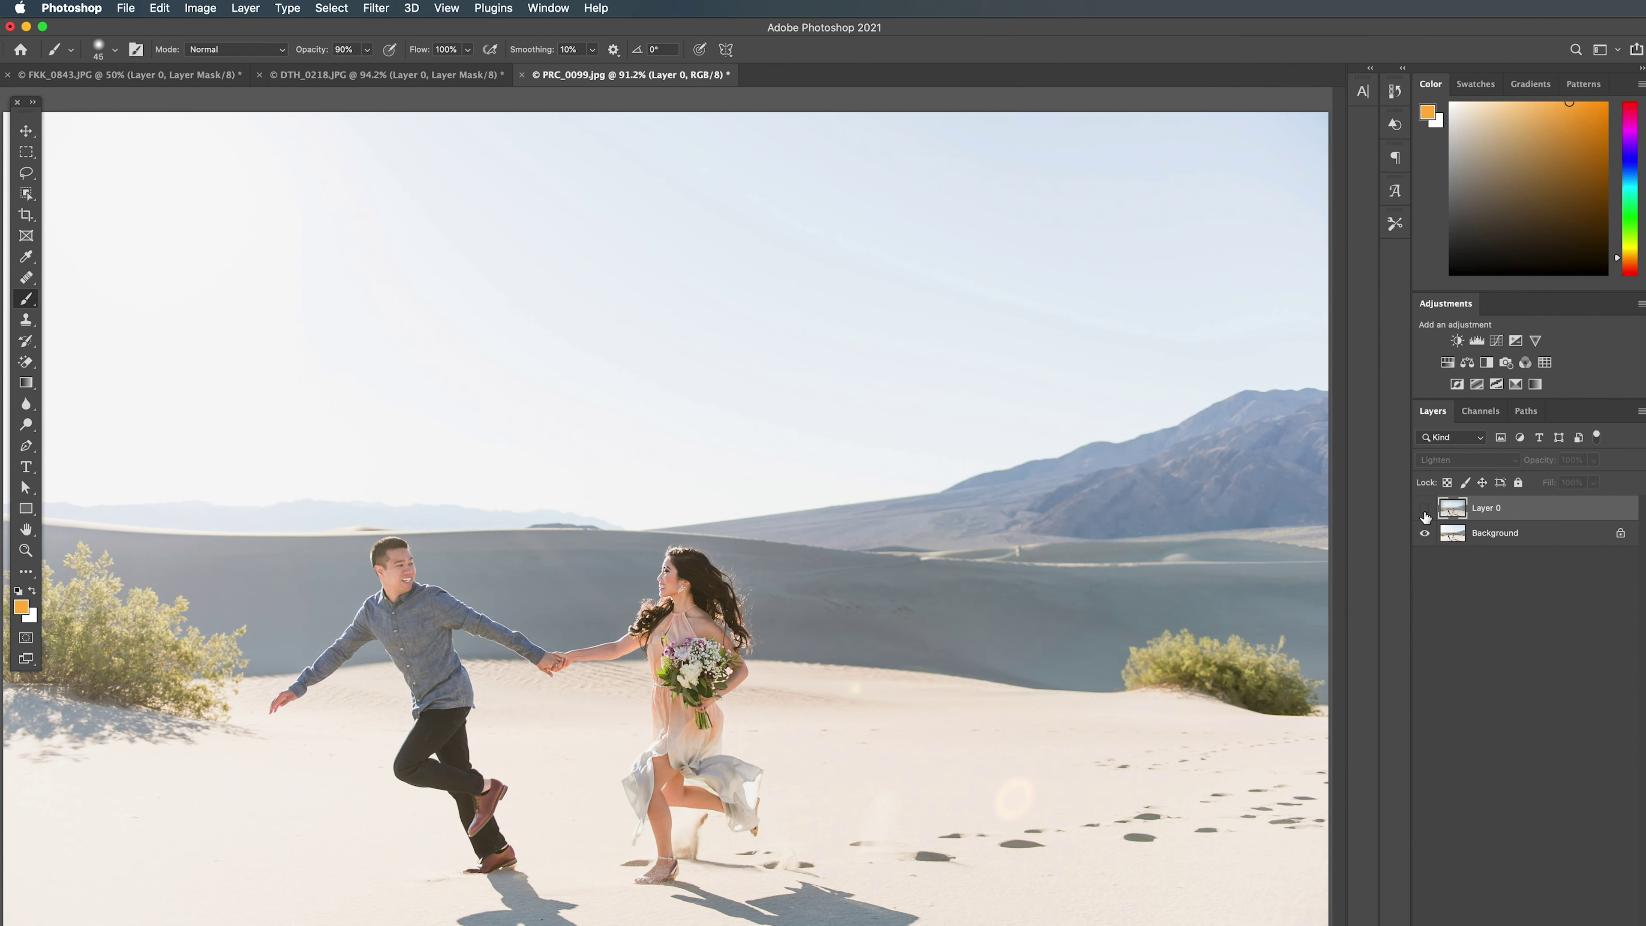
click(1424, 511)
click(169, 83)
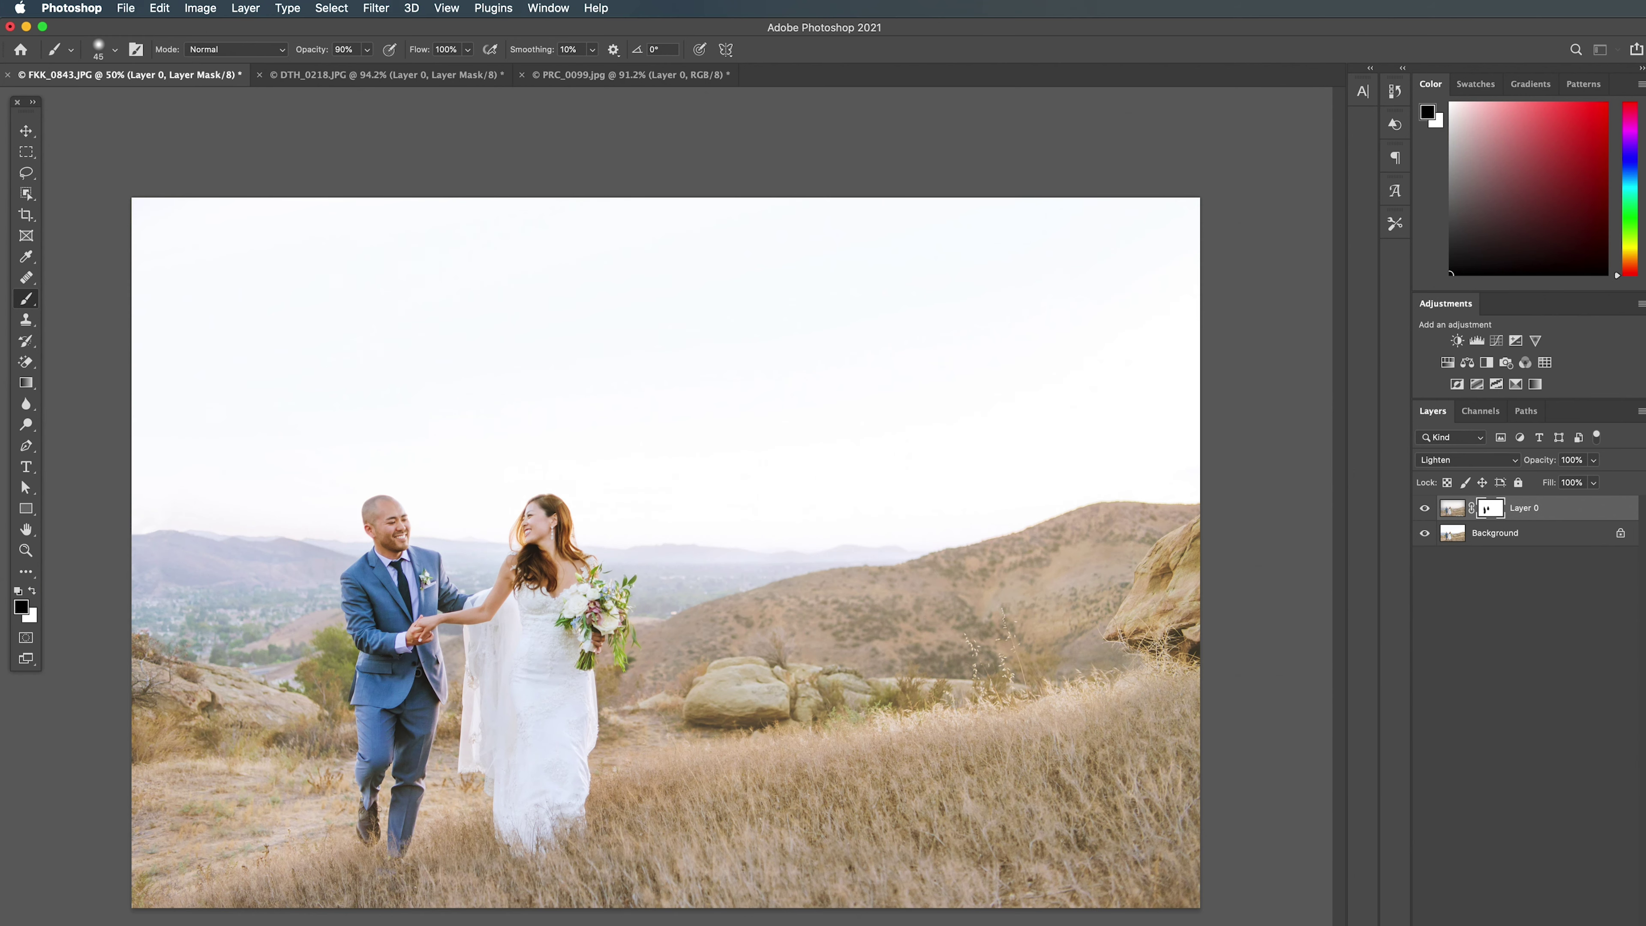
Switch to the DTH_0218 winter couple photo and zoom out to about 61.5% to show it whole
click(420, 80)
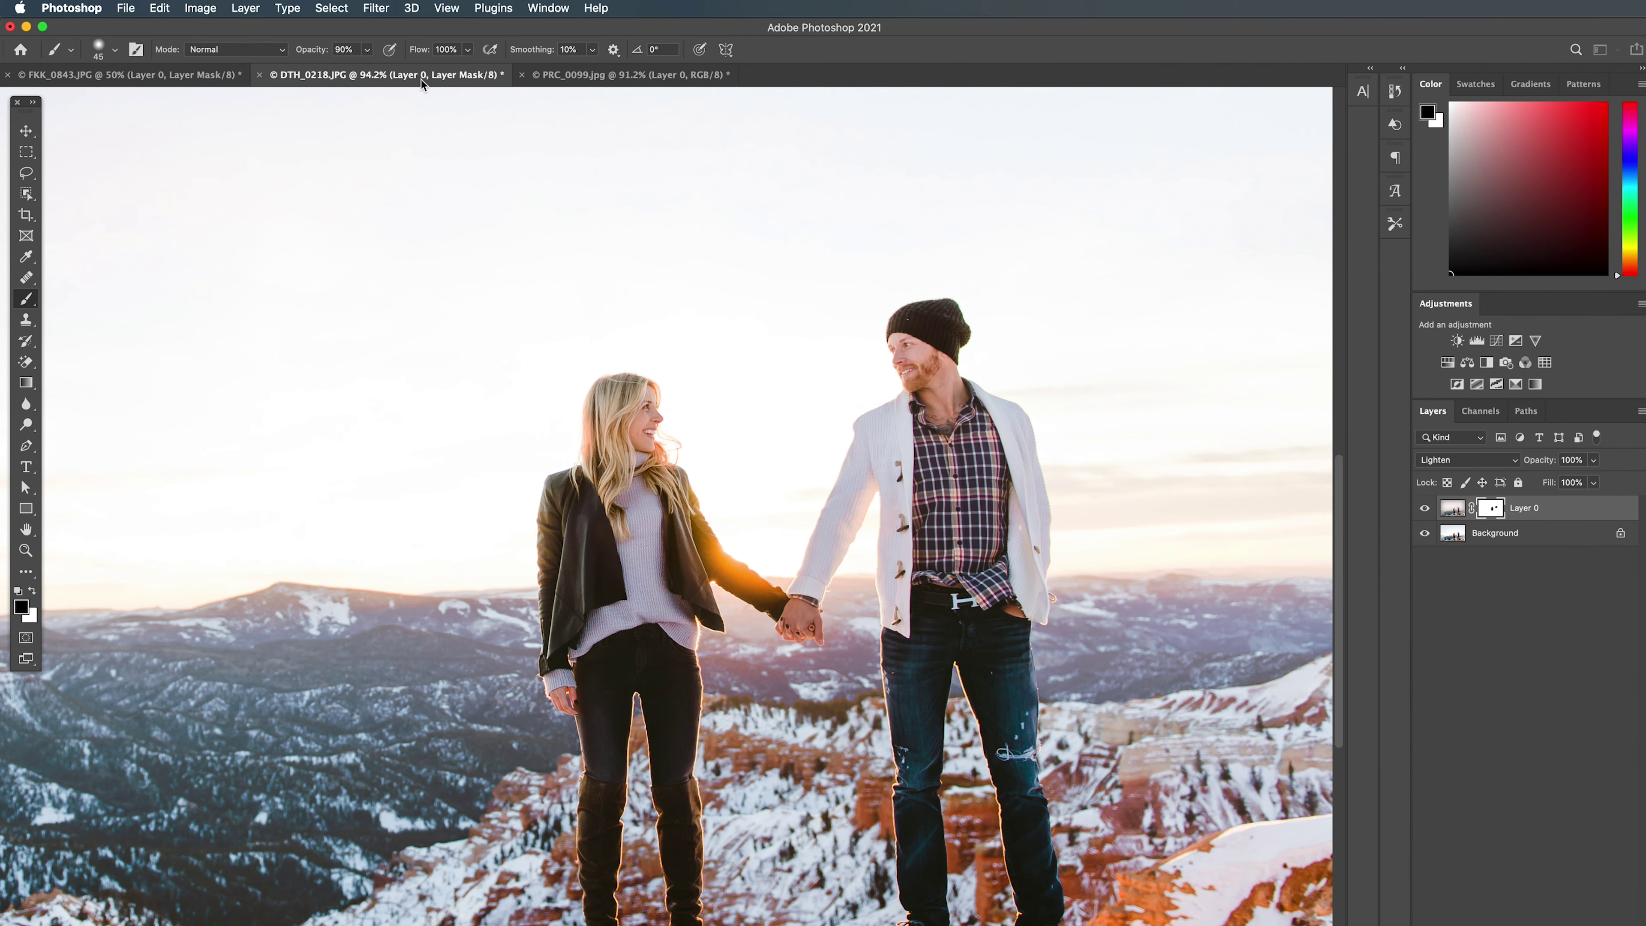
scroll(721, 398, down, 5)
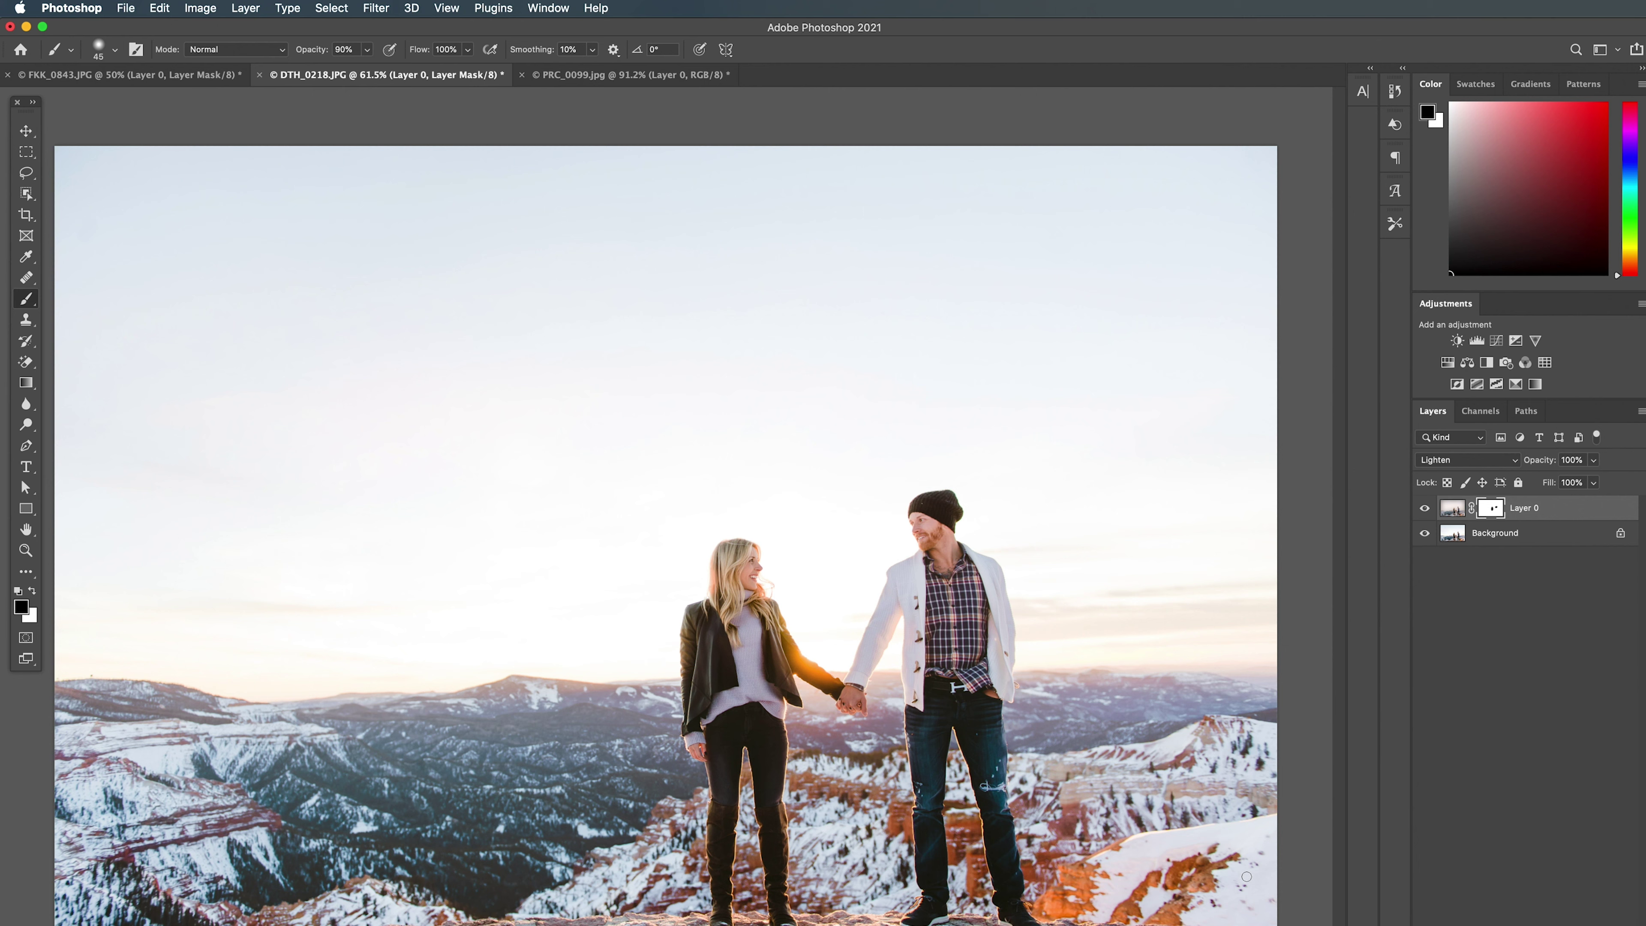
alt+click(1246, 876)
click(1495, 532)
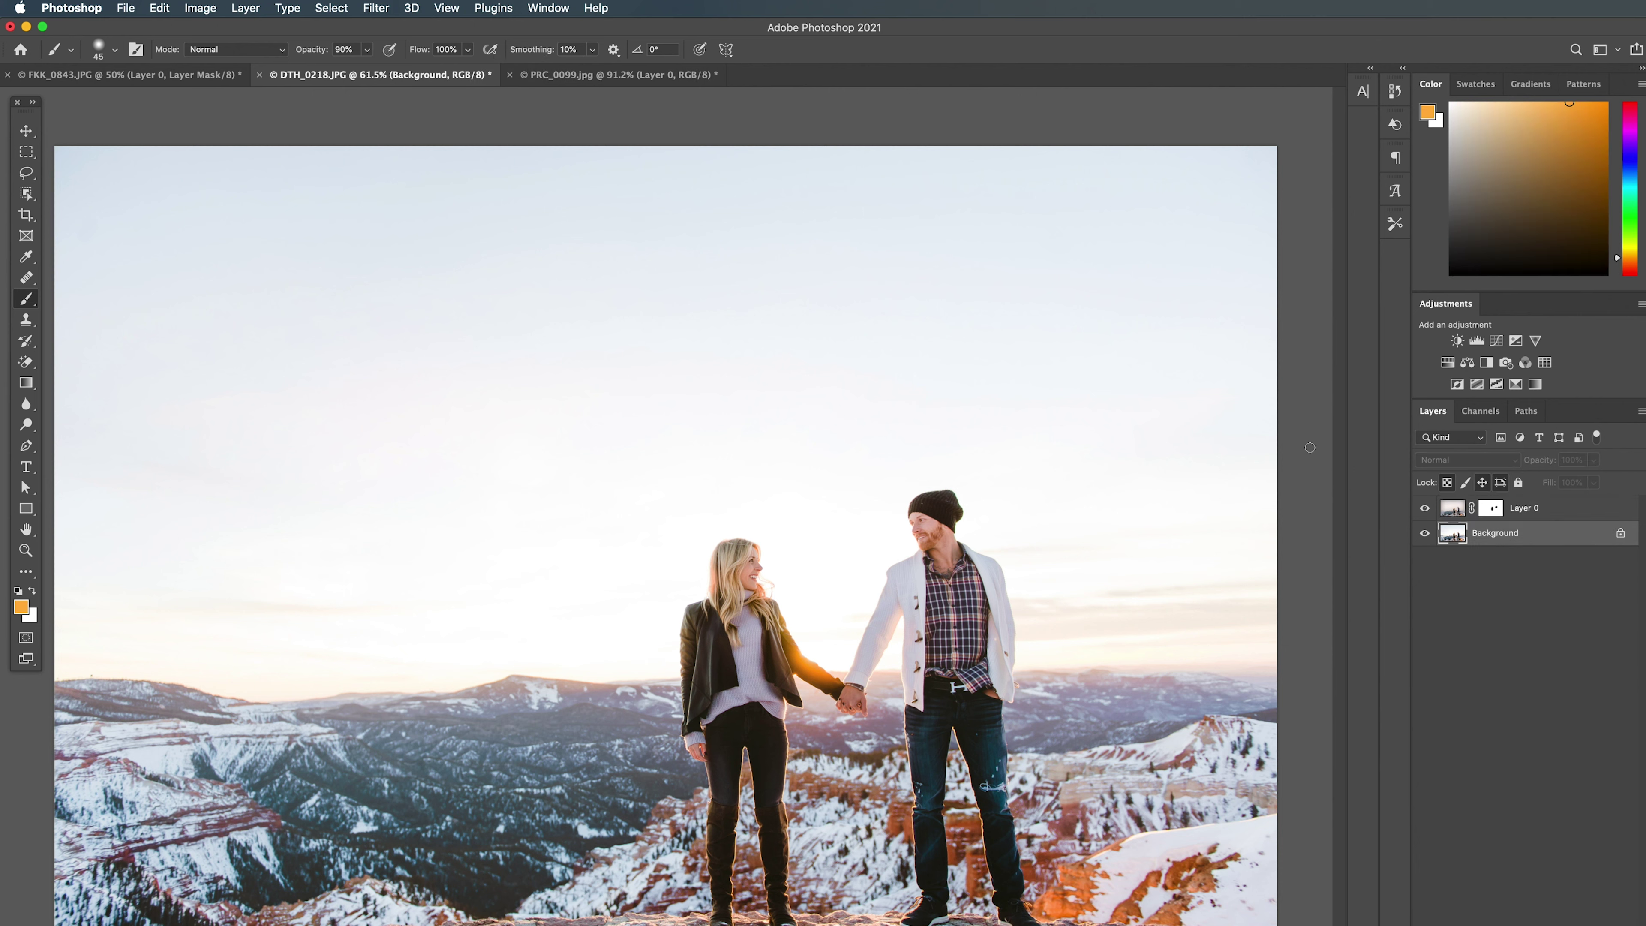